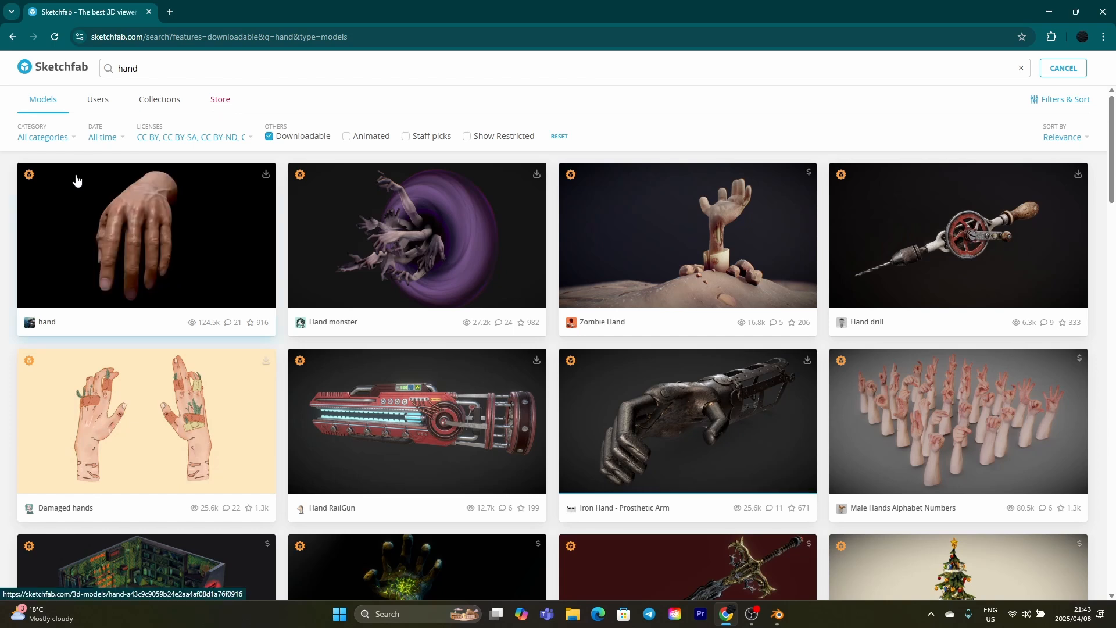
- Download the free model titled "hand" from the search results in glTF format
{"action": "left_click", "coordinate": [265, 174]}
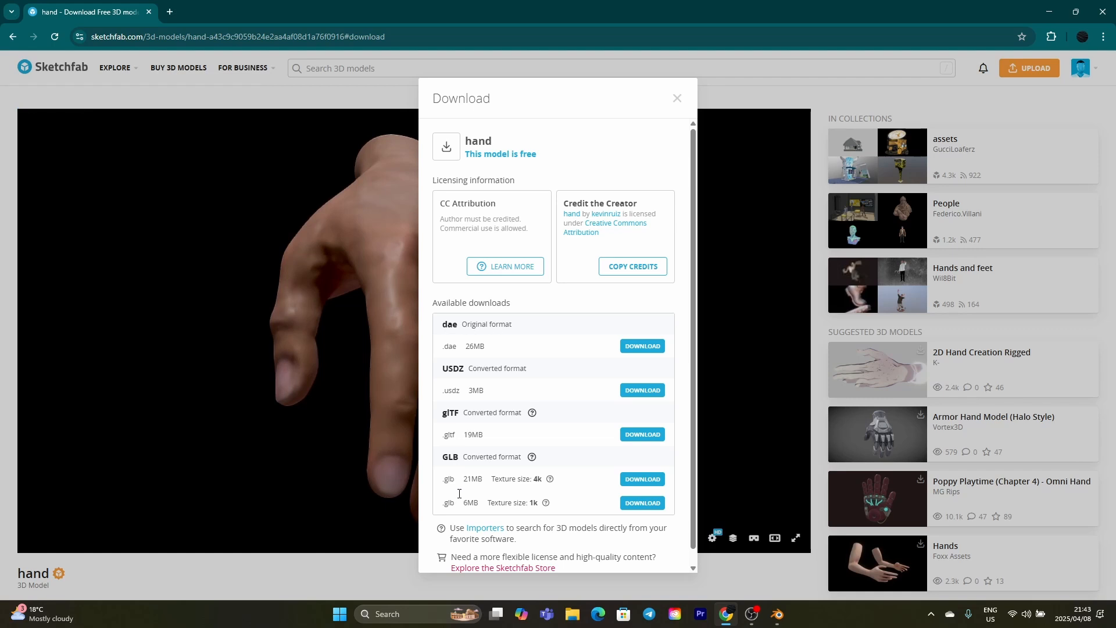
{"action": "left_click", "coordinate": [637, 435]}
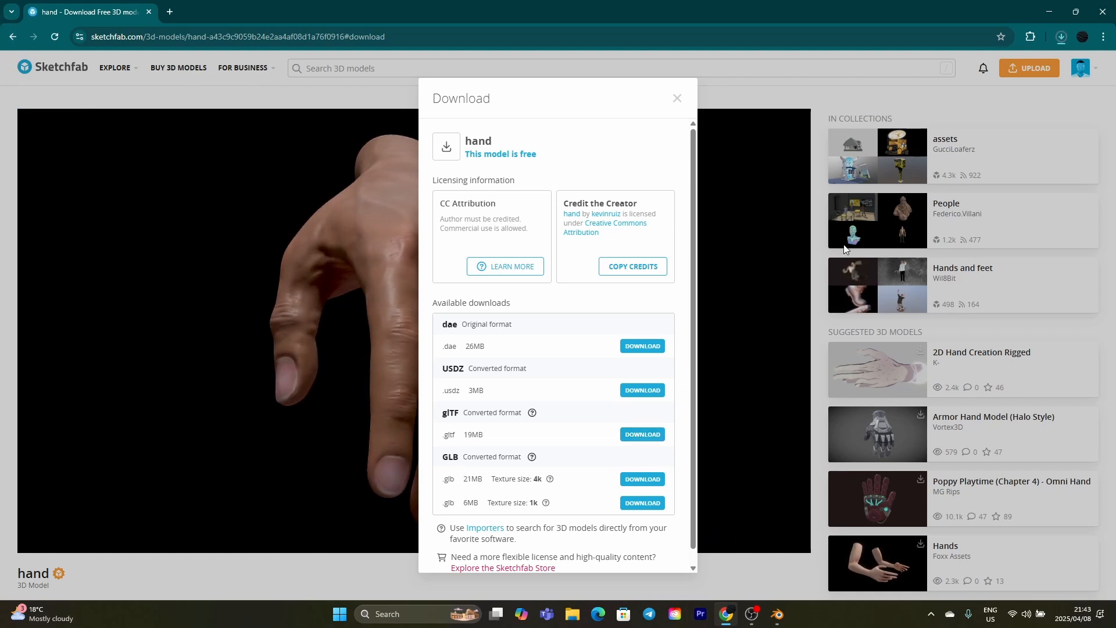
- Open the downloaded hand (1).zip archive and extract all its files to the proposed folder
{"action": "left_click", "coordinate": [1062, 37]}
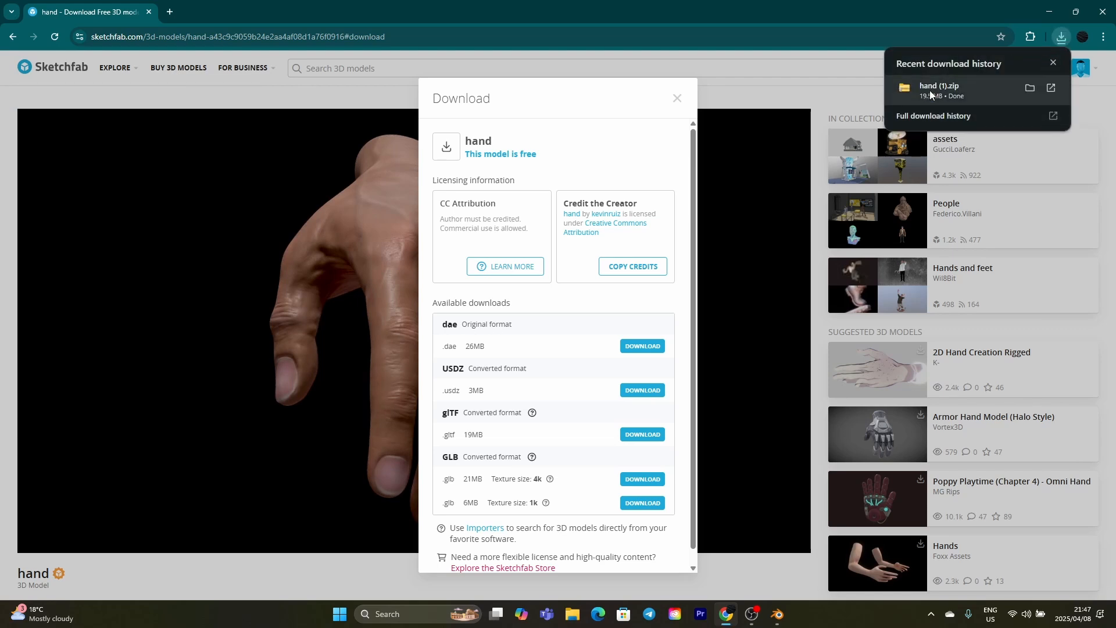
{"action": "left_click", "coordinate": [930, 89]}
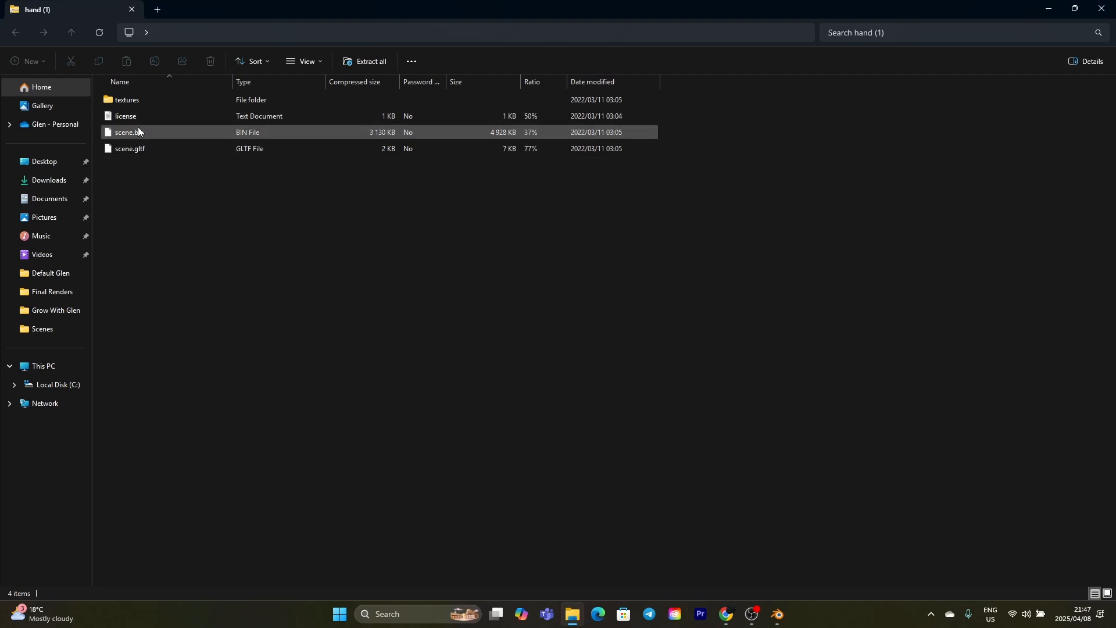
{"action": "left_click", "coordinate": [338, 61]}
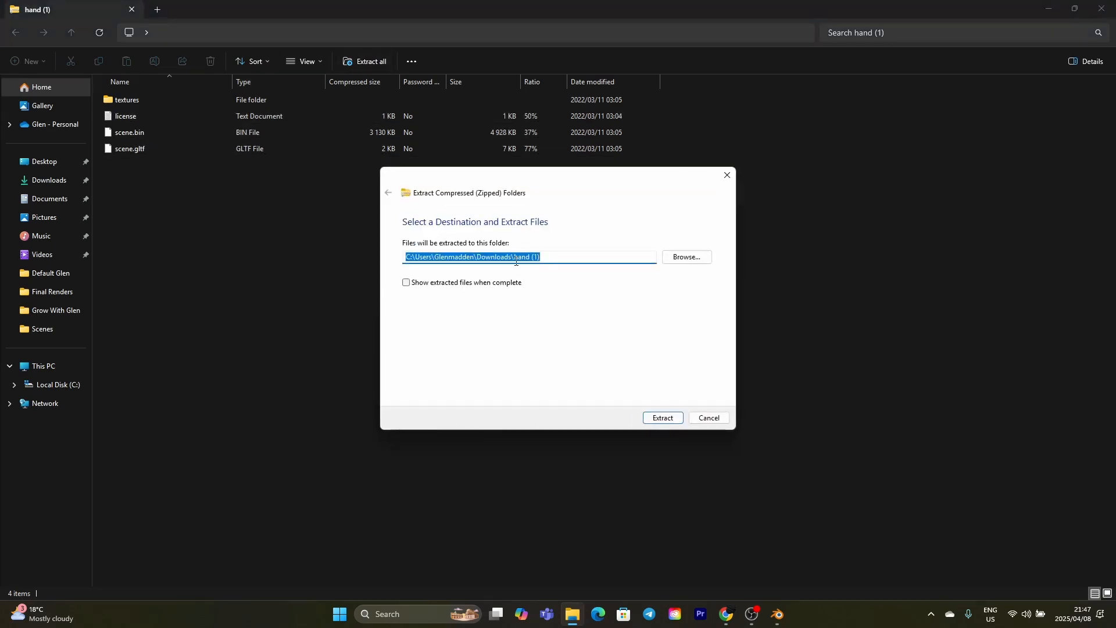
{"action": "left_click", "coordinate": [663, 418]}
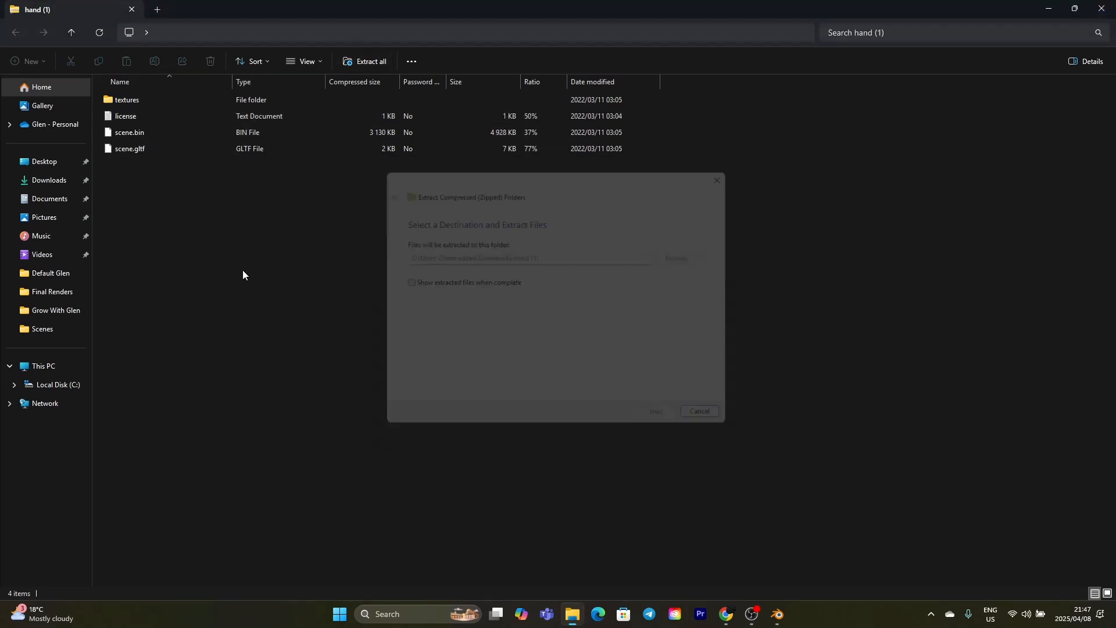
{"action": "left_click", "coordinate": [49, 198]}
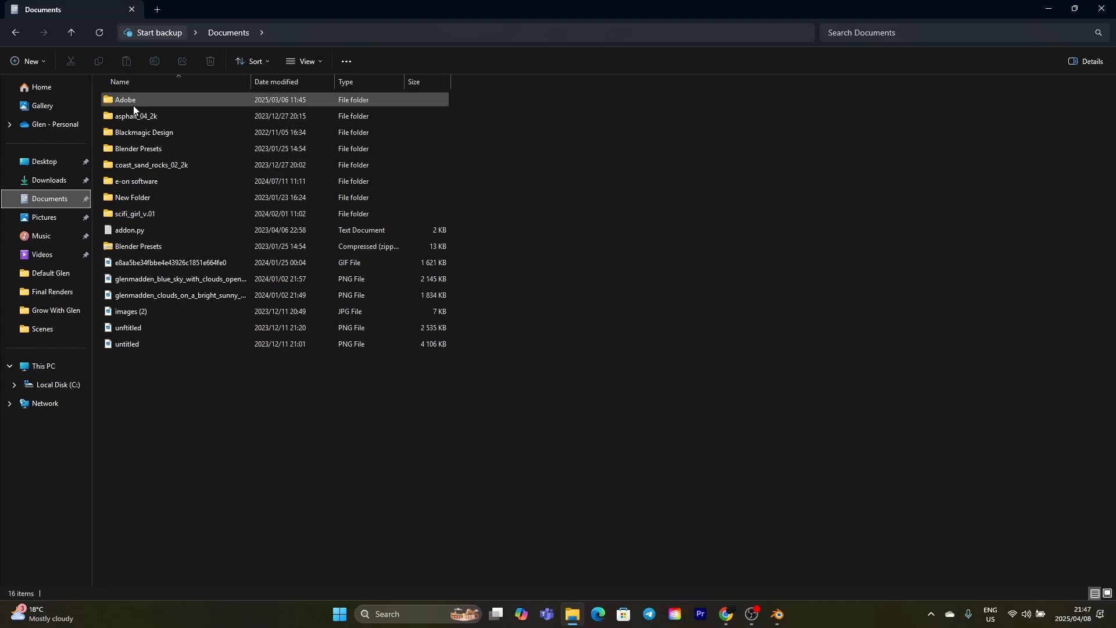
{"action": "left_click", "coordinate": [58, 186]}
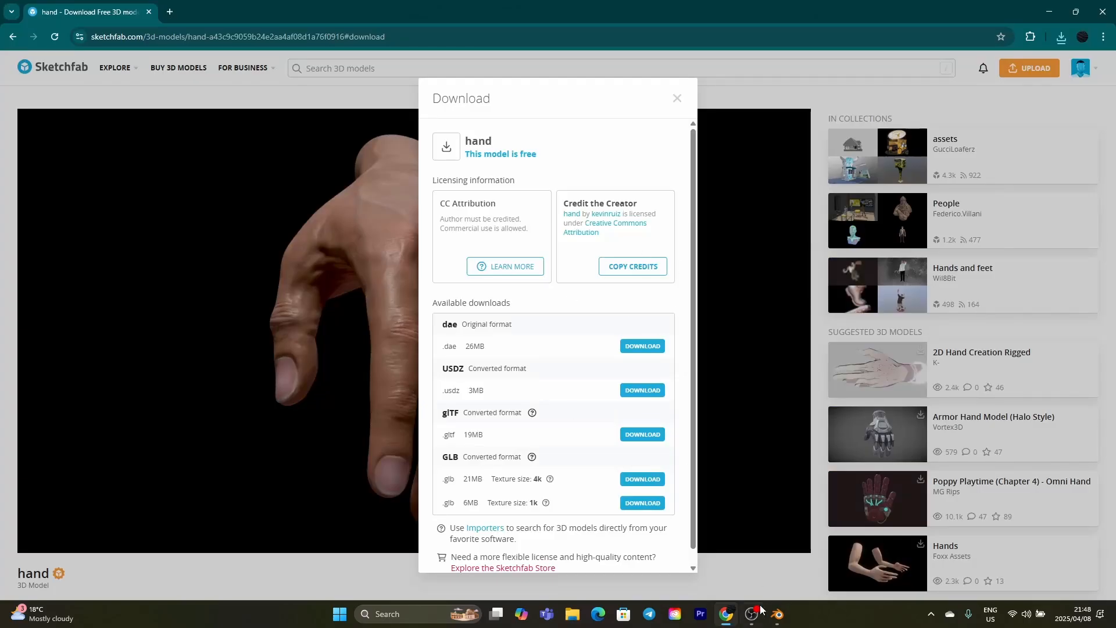
- Switch to Blender and add a plane mesh, scaled up into a large ground surface extending past the camera
{"action": "left_click", "coordinate": [779, 621]}
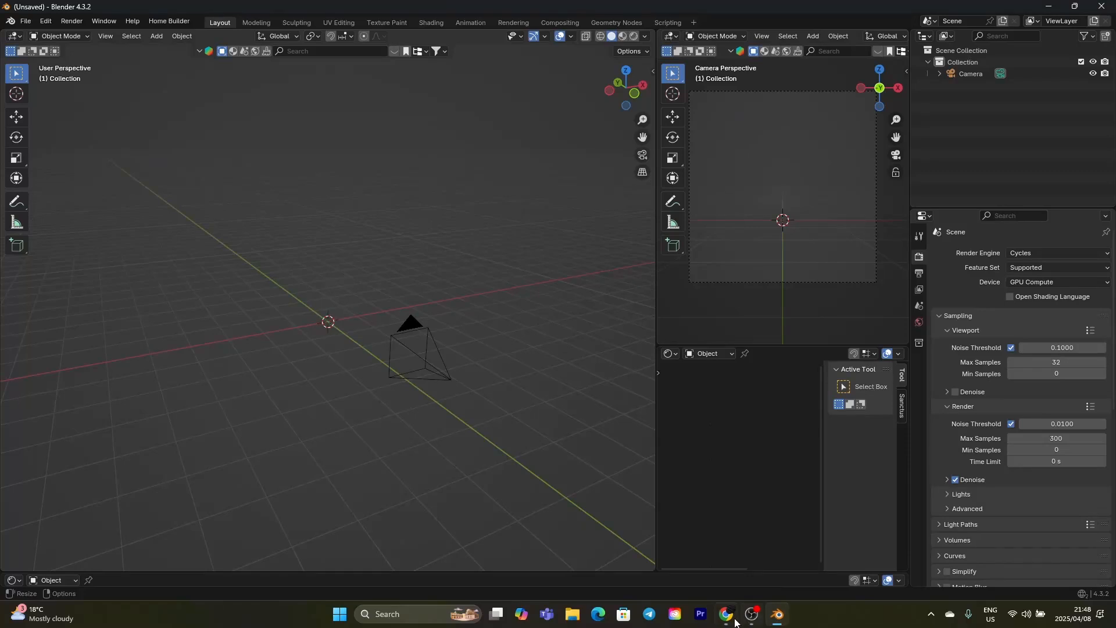
{"action": "mouse_move", "coordinate": [729, 621]}
{"action": "left_click", "coordinate": [771, 516]}
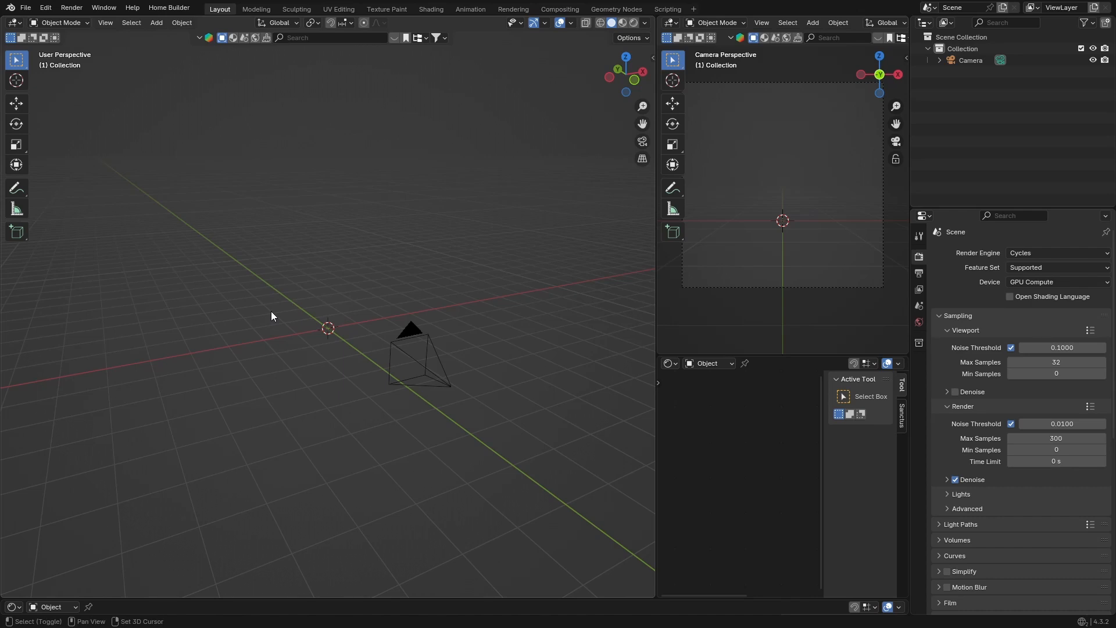
{"action": "key", "text": "shift+a"}
{"action": "mouse_move", "coordinate": [274, 343]}
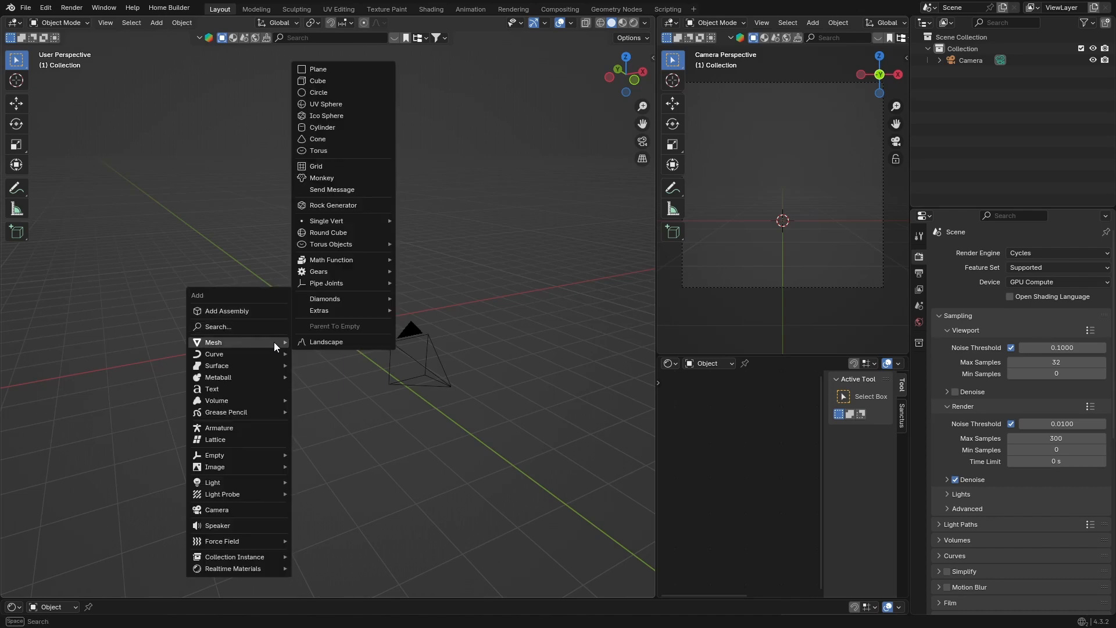
{"action": "left_click", "coordinate": [340, 71]}
{"action": "key", "text": "s"}
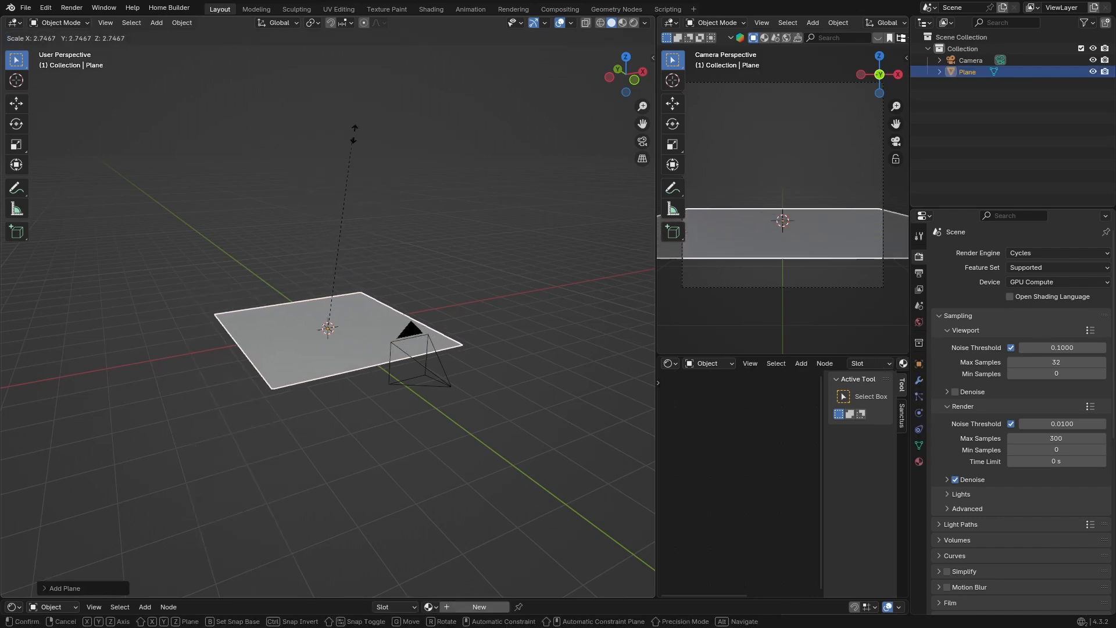
{"action": "left_click", "coordinate": [488, 438]}
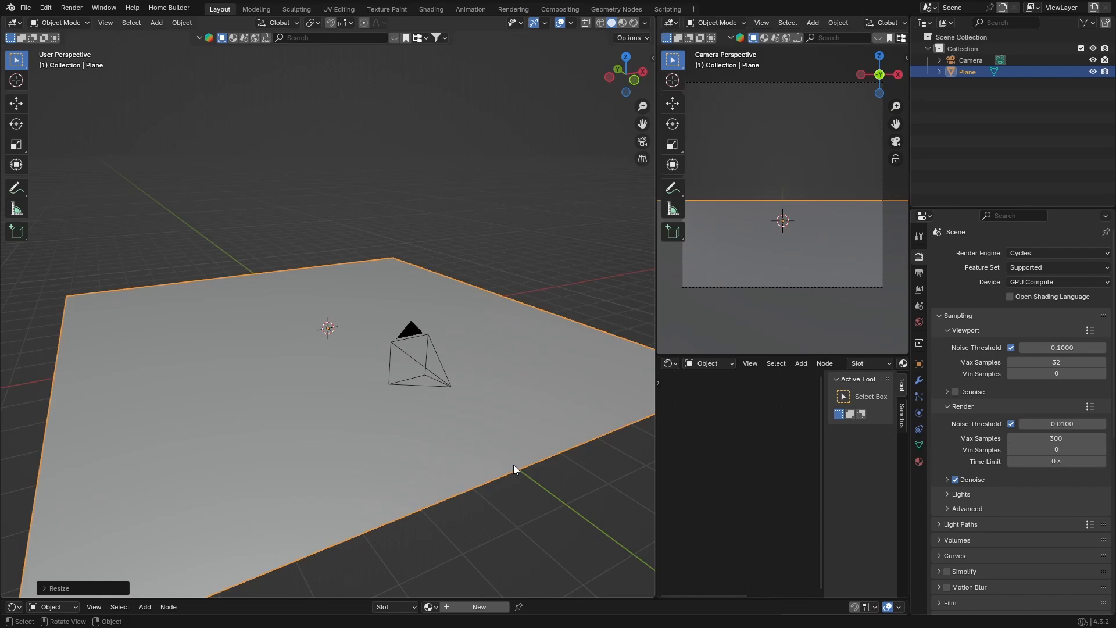
- Create a new material for the plane in the Shading workspace and adjust its specular IOR Level
{"action": "left_click", "coordinate": [431, 9]}
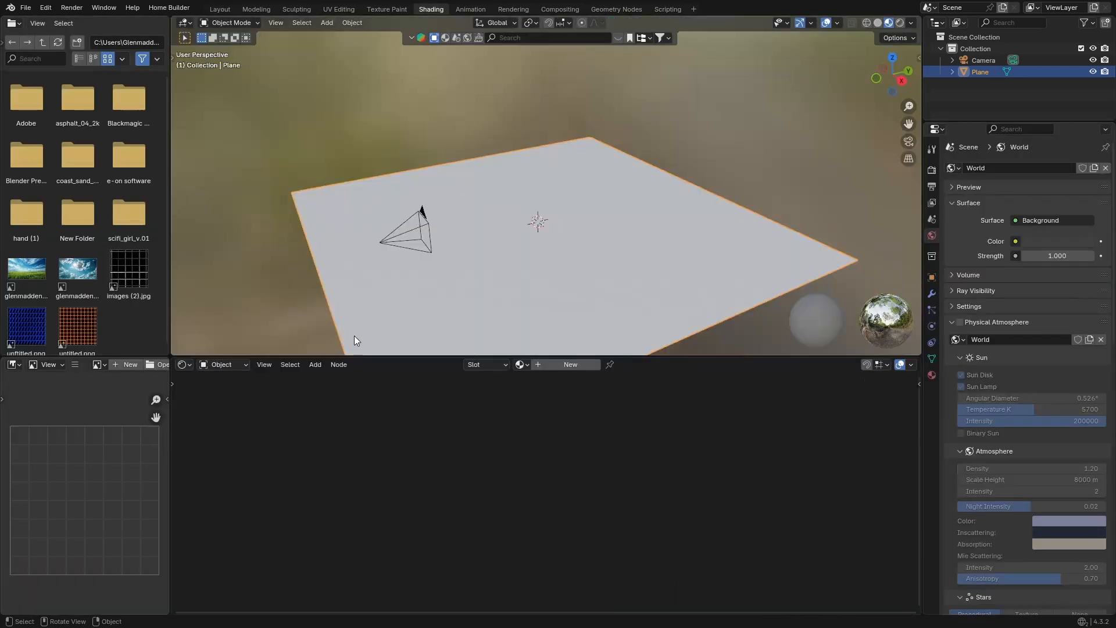
{"action": "left_click", "coordinate": [570, 364]}
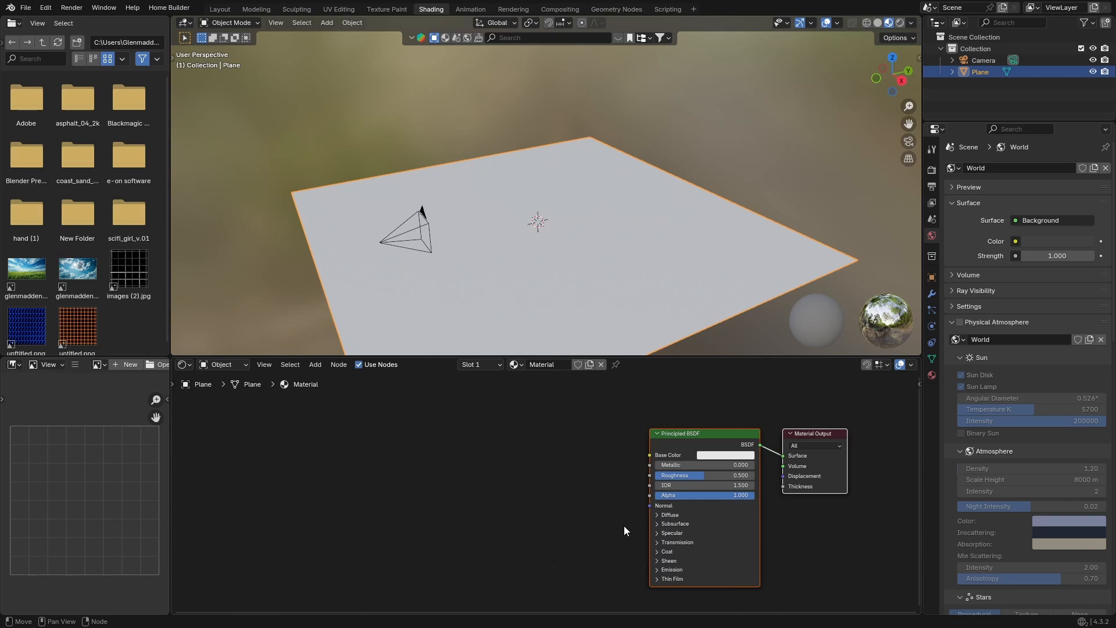
{"action": "left_click", "coordinate": [656, 533]}
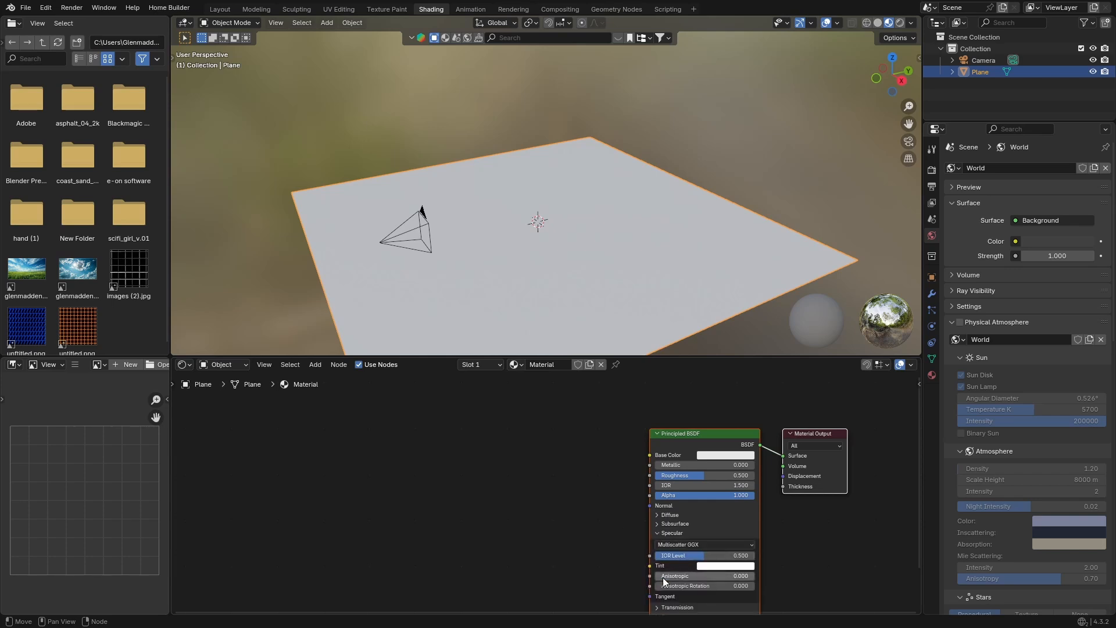
{"action": "left_click_drag", "start_coordinate": [692, 555], "coordinate": [750, 555]}
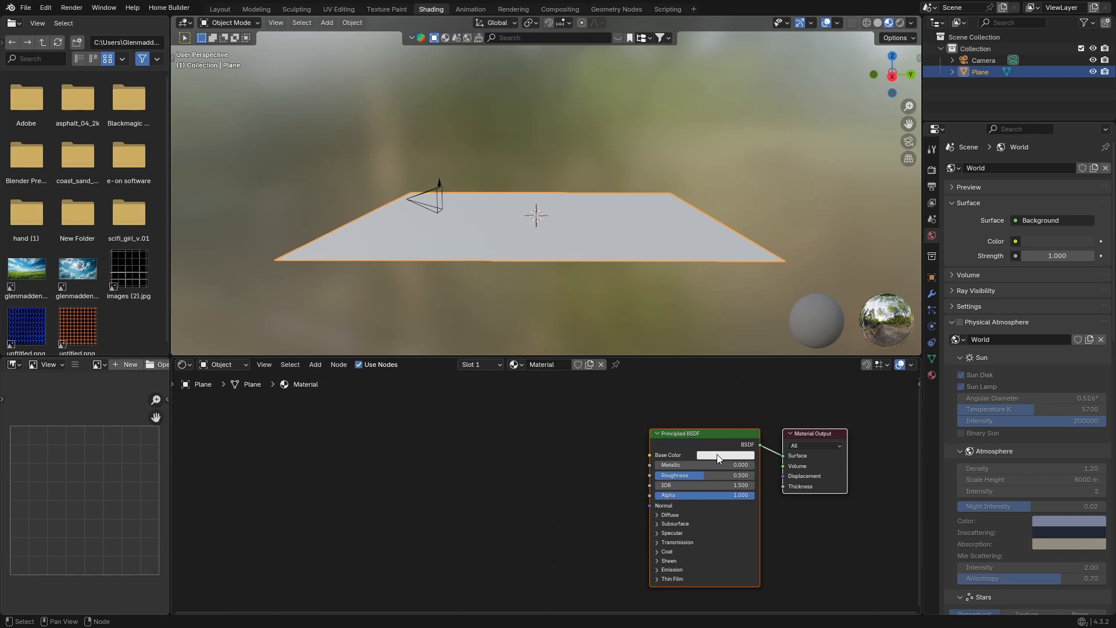
- Set the plane material's base color to a light blue and its roughness to 0
{"action": "left_click", "coordinate": [716, 455]}
{"action": "left_click", "coordinate": [739, 334]}
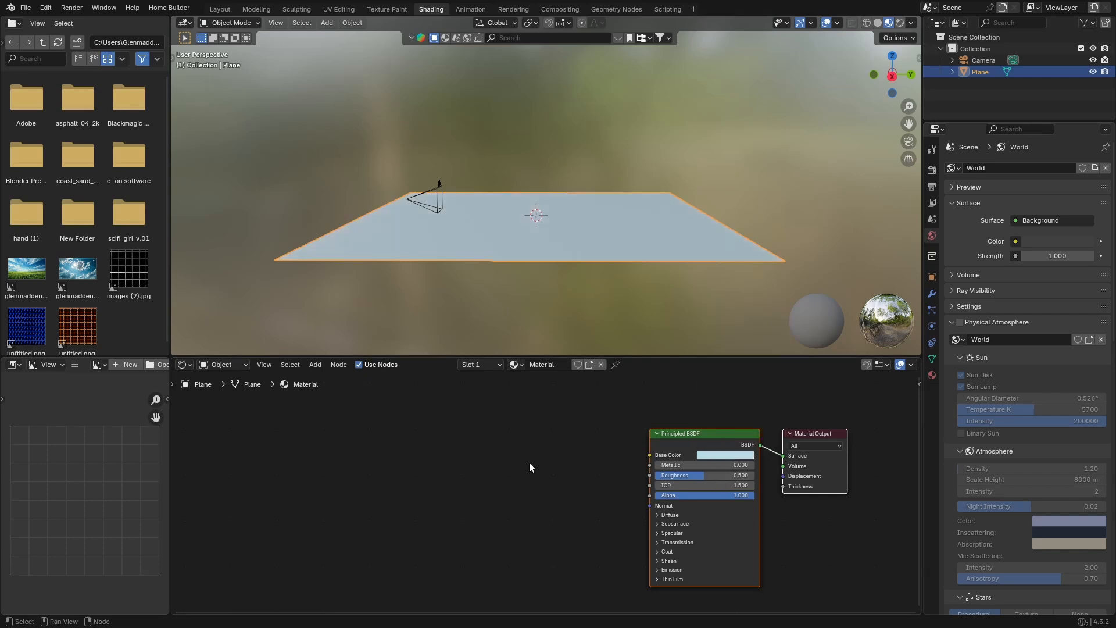
{"action": "left_click_drag", "start_coordinate": [699, 475], "coordinate": [657, 476]}
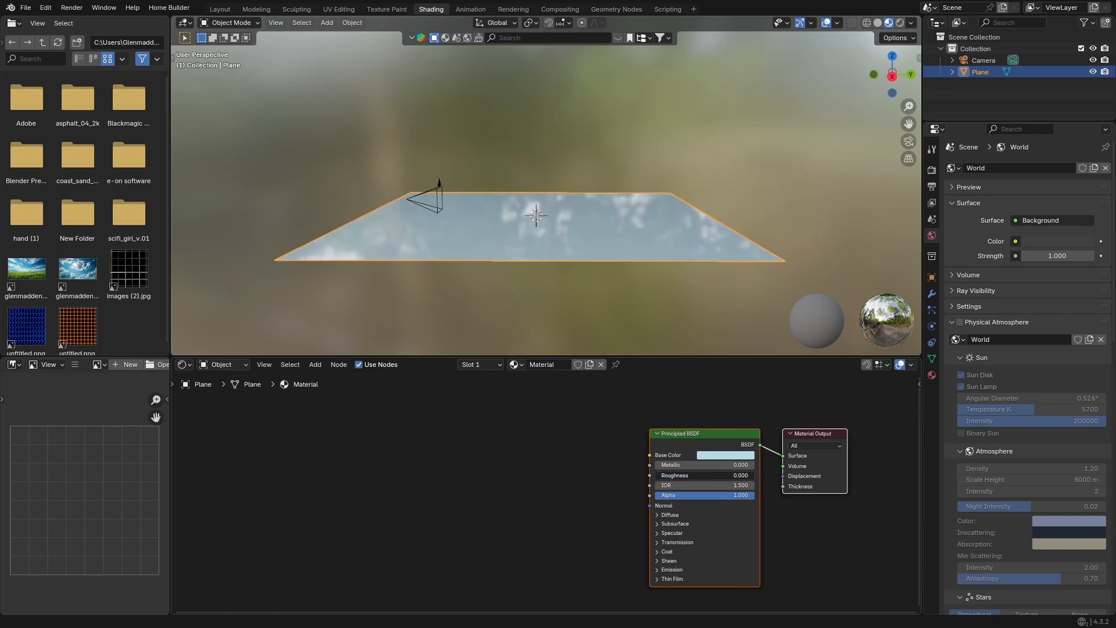
{"action": "scroll", "coordinate": [605, 293], "scroll_direction": "up", "scroll_amount": 3}
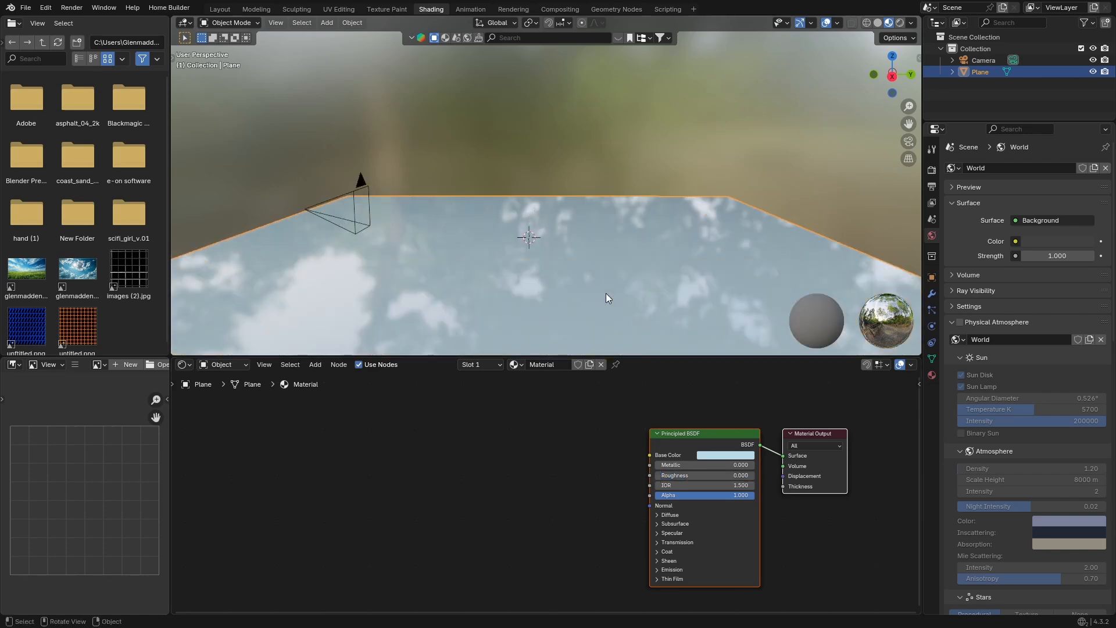
{"action": "scroll", "coordinate": [606, 298], "scroll_direction": "down", "scroll_amount": 5}
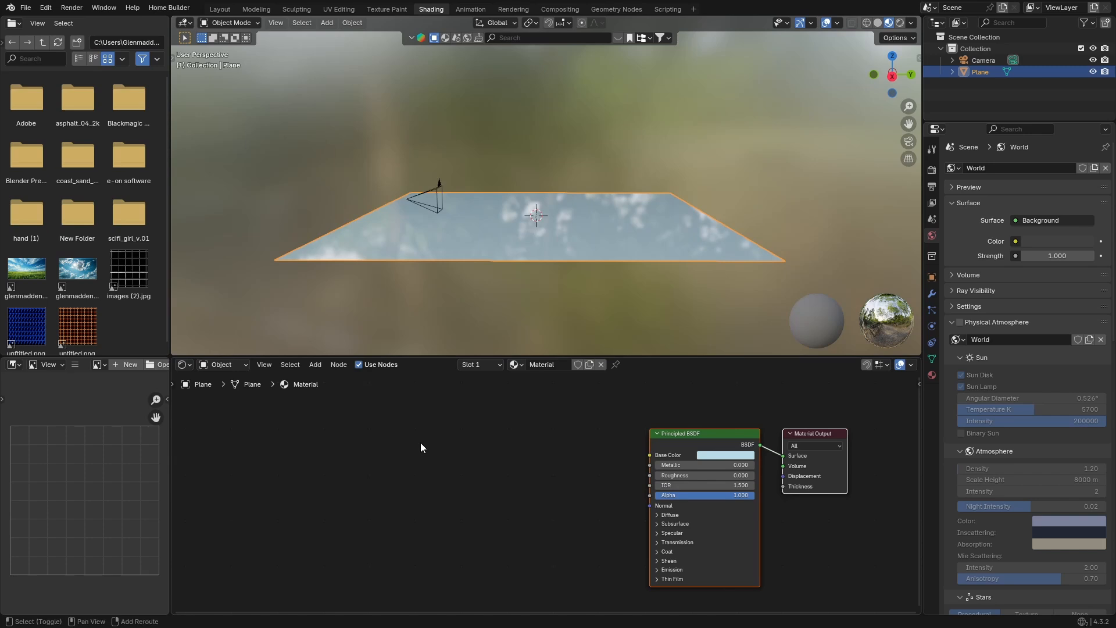
- Add a Noise Texture node to the material and attach Mapping and Texture Coordinate nodes to its Vector input
{"action": "key", "text": "shift+a"}
{"action": "mouse_move", "coordinate": [399, 441]}
{"action": "type", "text": "no"}
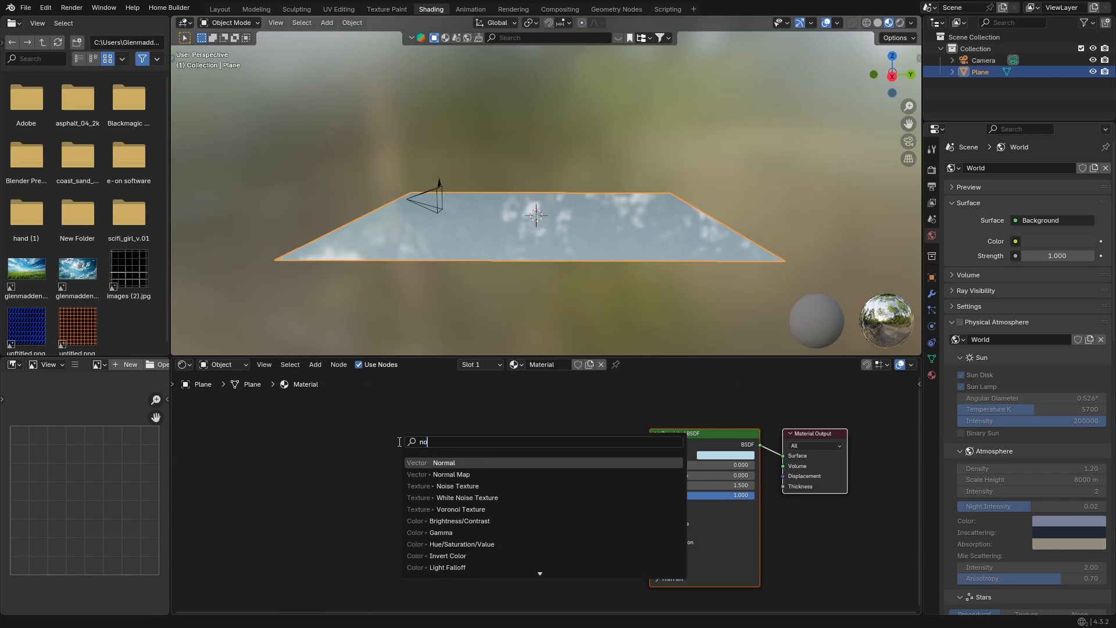
{"action": "key", "text": "Down"}
{"action": "key", "text": "Down"}
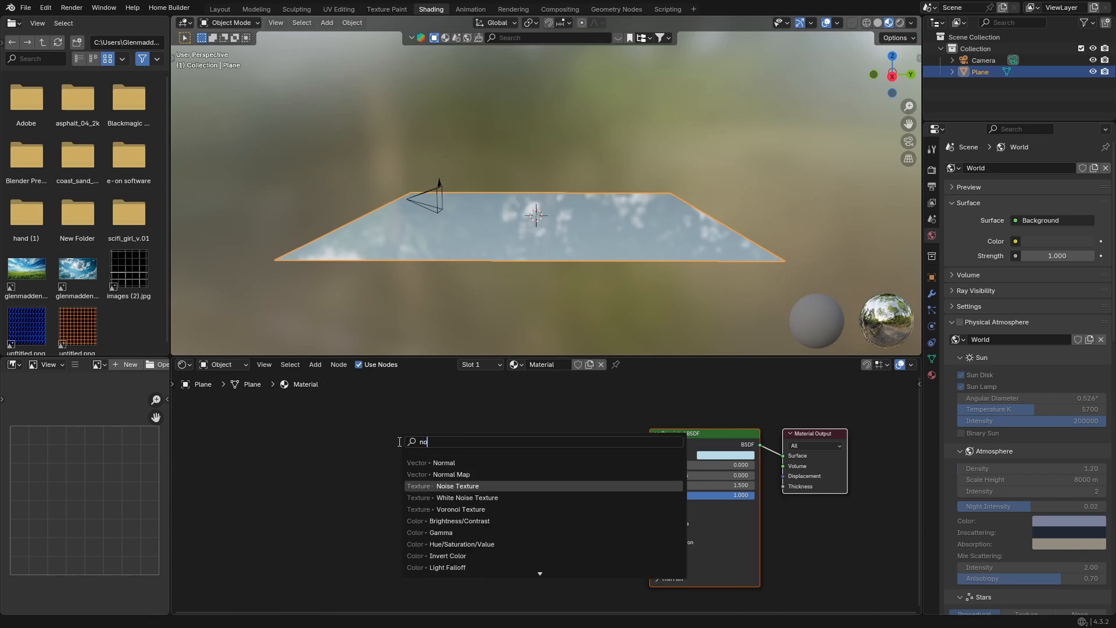
{"action": "key", "text": "Return"}
{"action": "left_click", "coordinate": [472, 409]}
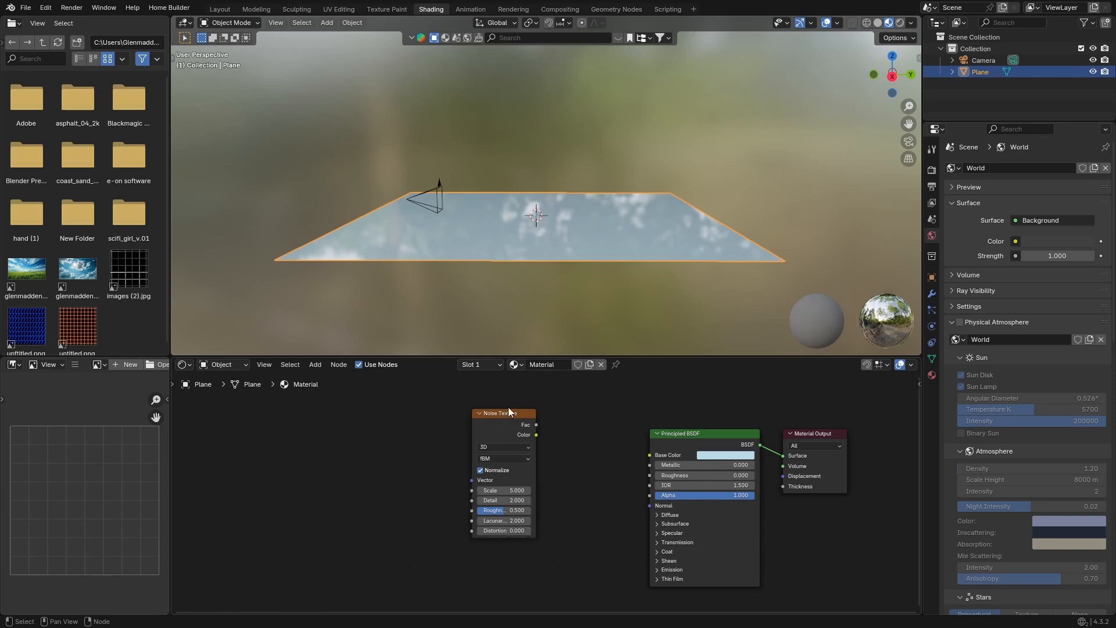
{"action": "key", "text": "ctrl+t"}
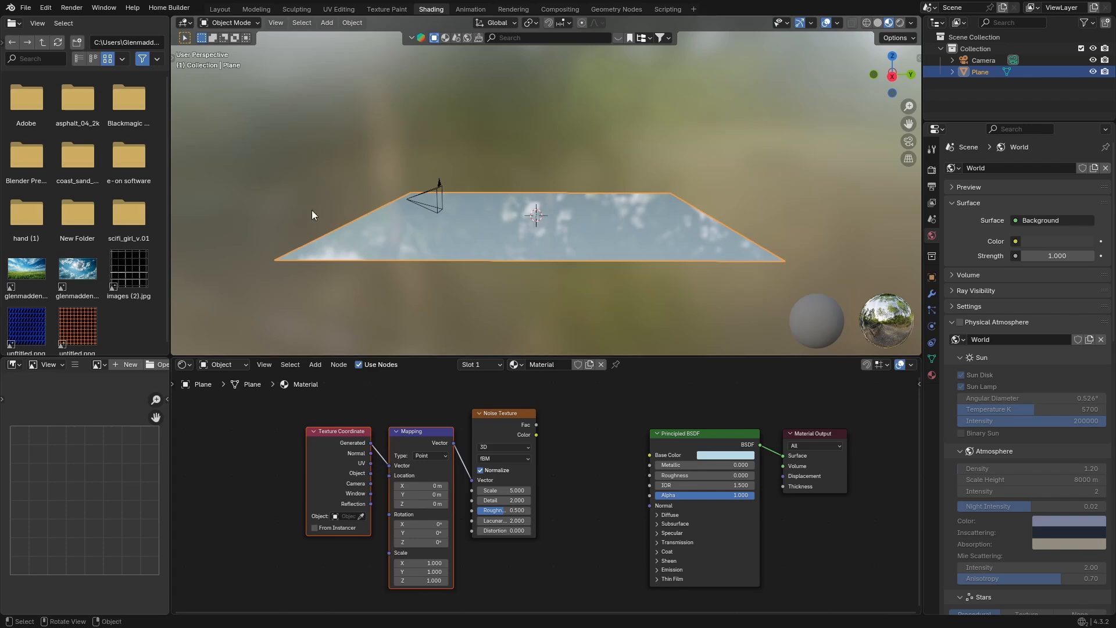
- Search the add-on preferences for "node" to check that Node Wrangler is enabled, and save the preferences
{"action": "left_click", "coordinate": [49, 9]}
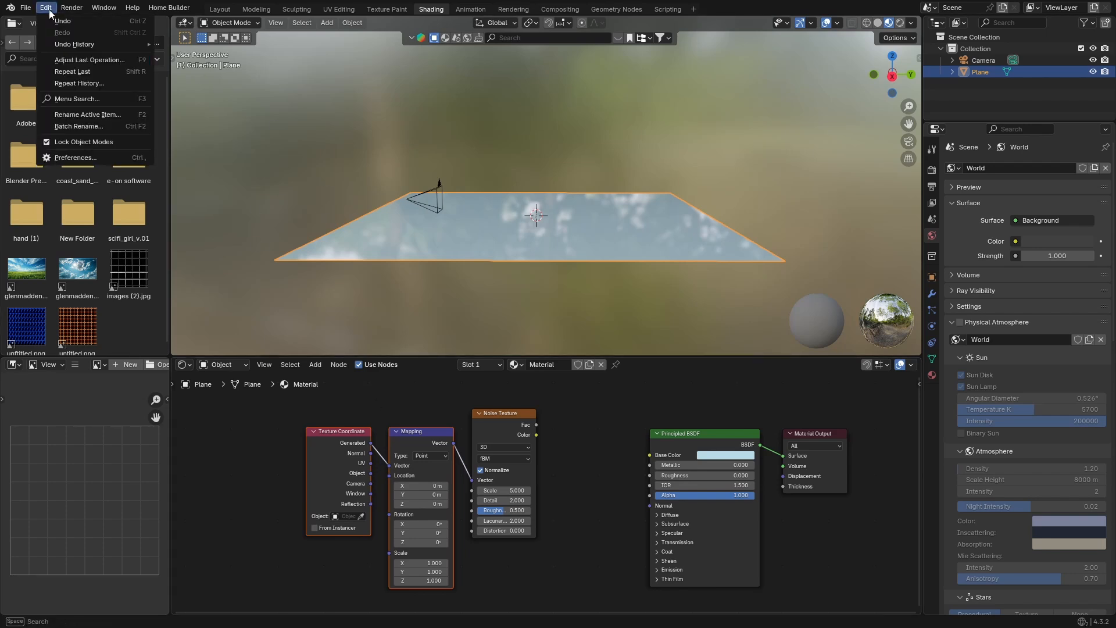
{"action": "left_click", "coordinate": [62, 155]}
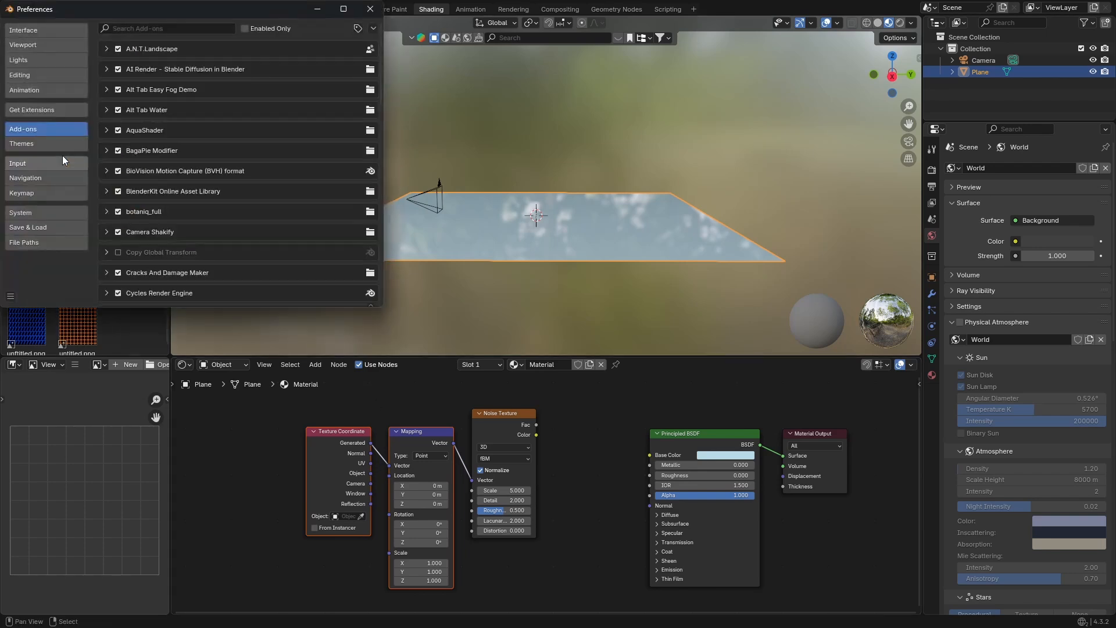
{"action": "left_click", "coordinate": [126, 28]}
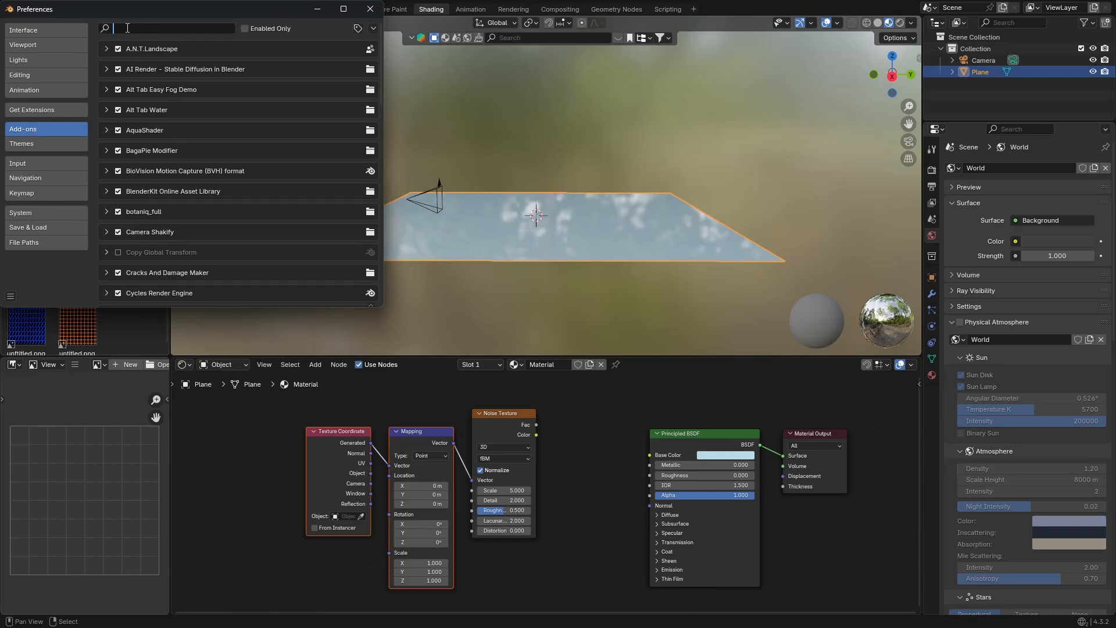
{"action": "type", "text": "node"}
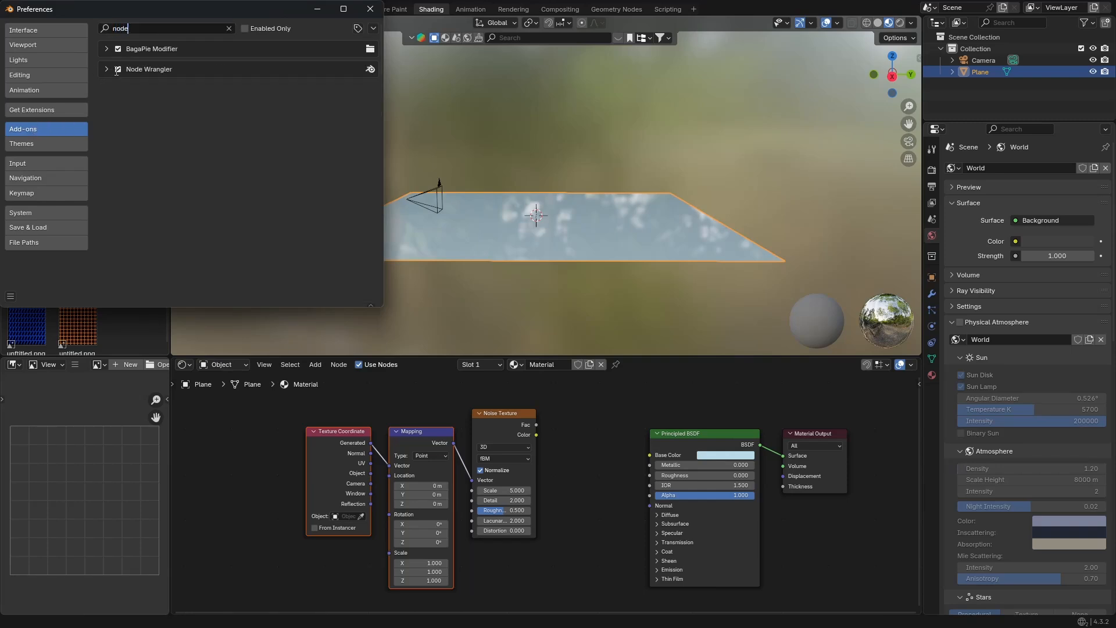
{"action": "left_click", "coordinate": [10, 297]}
{"action": "left_click", "coordinate": [42, 262]}
{"action": "left_click", "coordinate": [386, 2]}
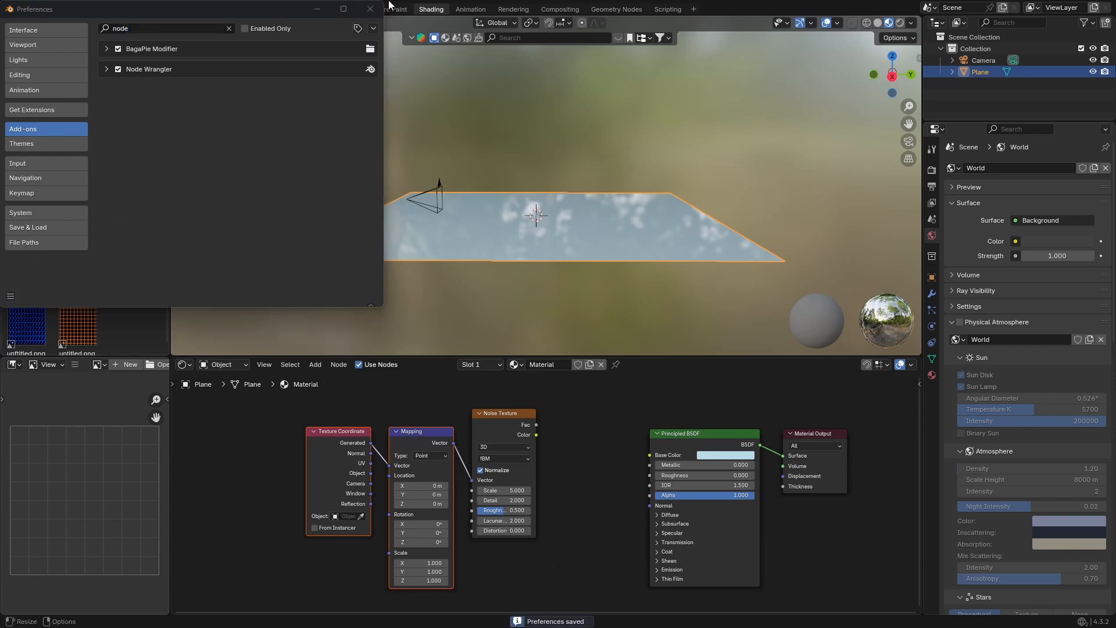
{"action": "left_click", "coordinate": [371, 9]}
- Add a Bump node below the Noise Texture and connect its Normal output to the Principled BSDF's Normal input
{"action": "scroll", "coordinate": [539, 566], "scroll_direction": "down", "scroll_amount": 1}
{"action": "middle_click_drag", "start_coordinate": [539, 566], "coordinate": [497, 501]}
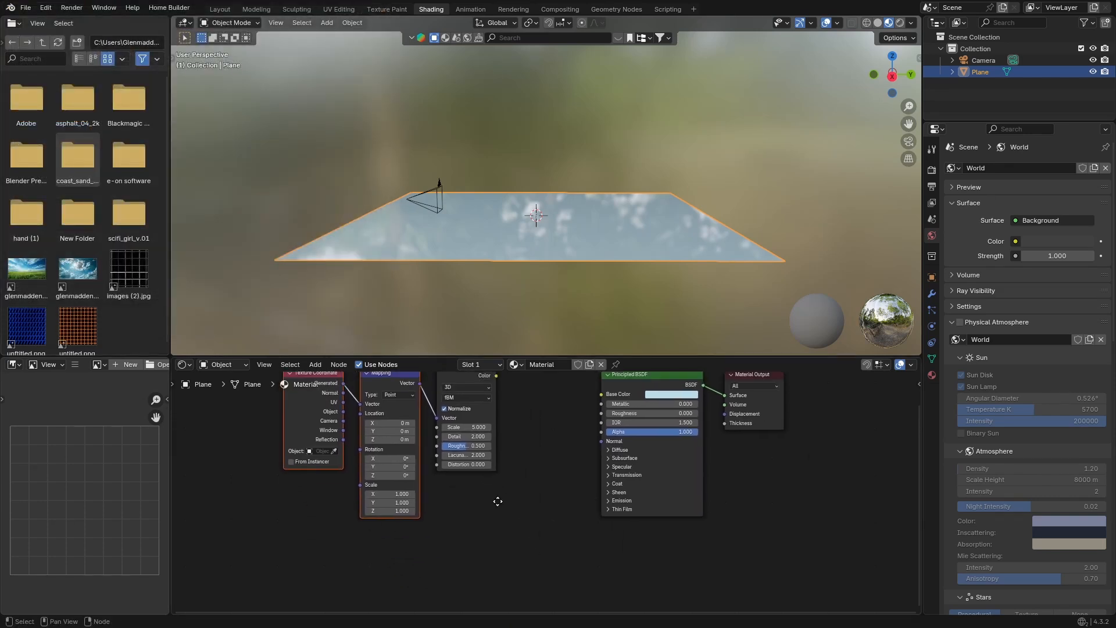
{"action": "key", "text": "shift+a"}
{"action": "left_click", "coordinate": [469, 481]}
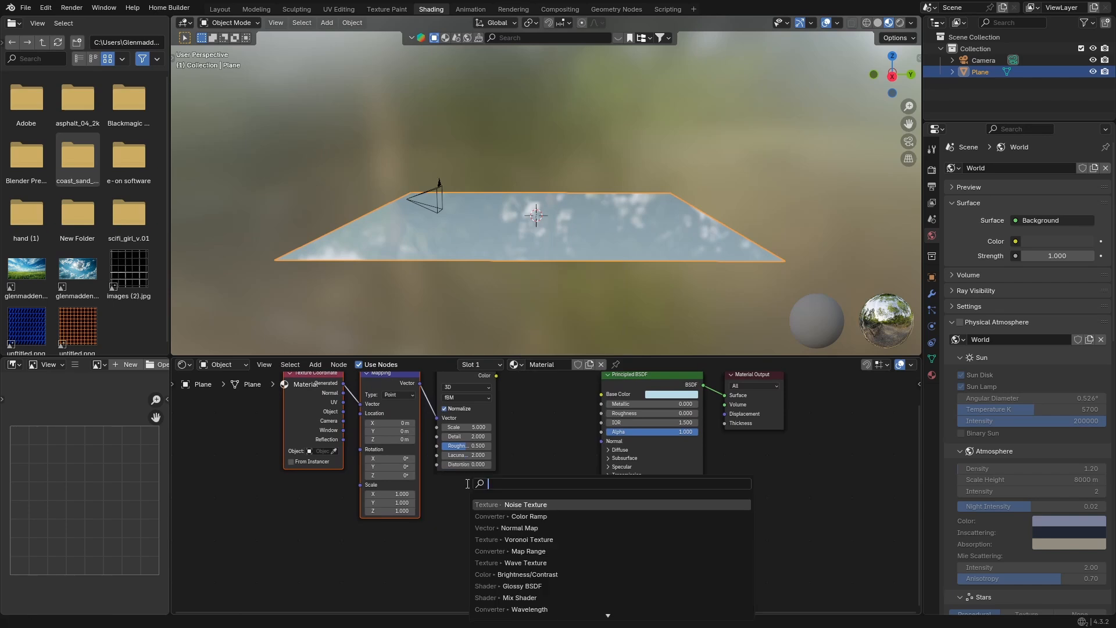
{"action": "type", "text": "bu"}
{"action": "key", "text": "Return"}
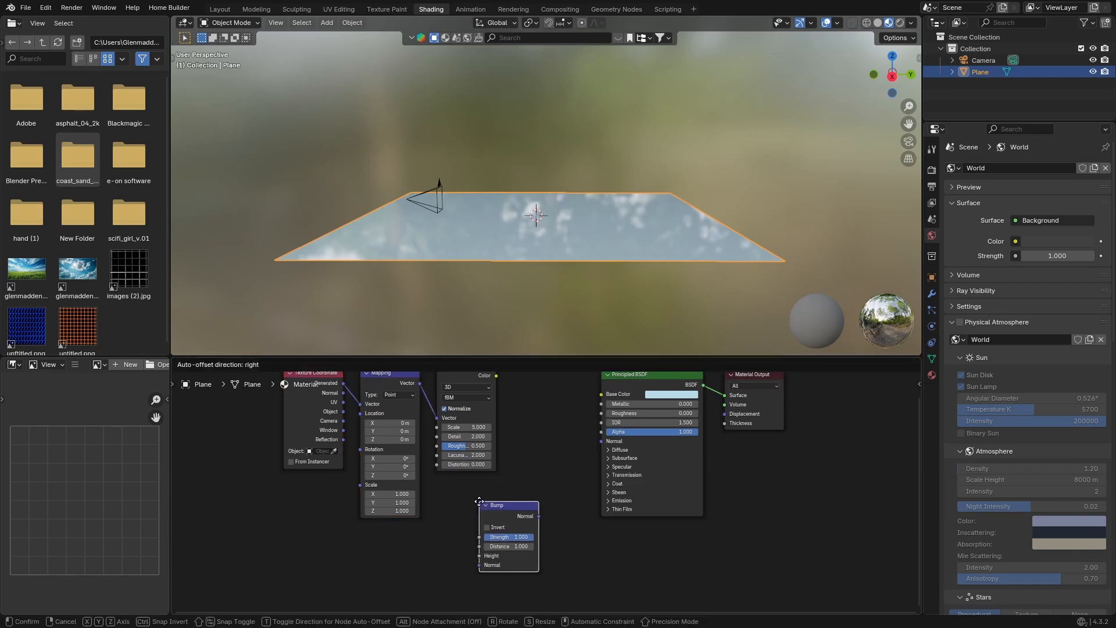
{"action": "left_click", "coordinate": [481, 492]}
{"action": "left_click_drag", "start_coordinate": [540, 505], "coordinate": [600, 443]}
- Move the Bump node closer to the Principled BSDF and connect the Noise Texture's Fac output to its Height input
{"action": "middle_click_drag", "start_coordinate": [556, 435], "coordinate": [564, 472]}
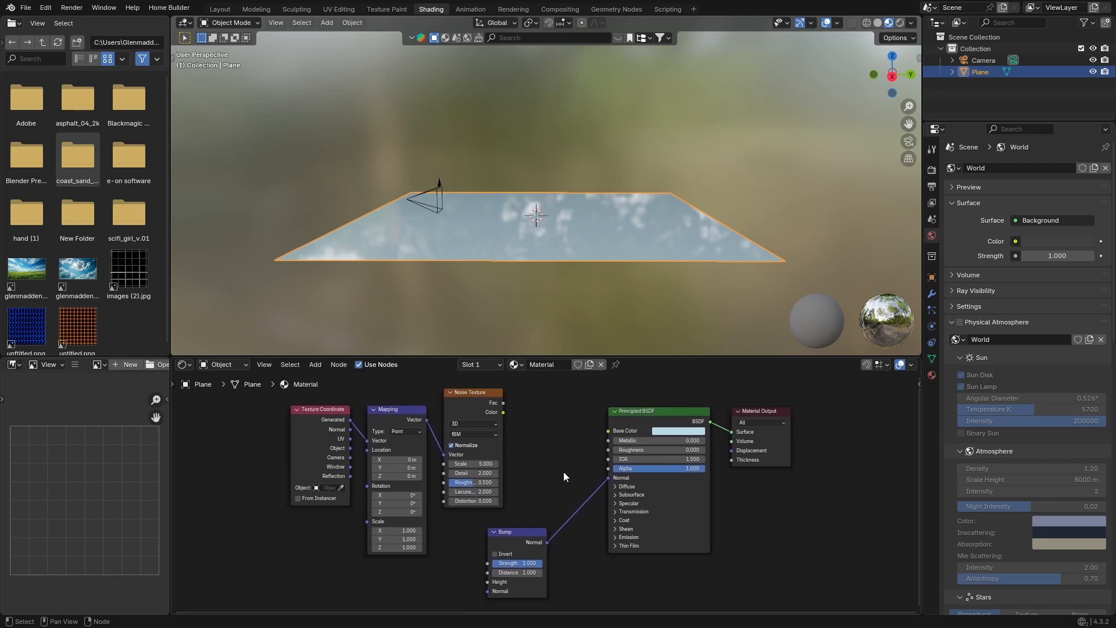
{"action": "left_click_drag", "start_coordinate": [511, 532], "coordinate": [553, 512]}
{"action": "mouse_move", "coordinate": [503, 402]}
{"action": "left_mouse_down"}
{"action": "mouse_move", "coordinate": [514, 445]}
{"action": "mouse_move", "coordinate": [492, 545]}
{"action": "mouse_move", "coordinate": [518, 563]}
{"action": "left_mouse_up"}
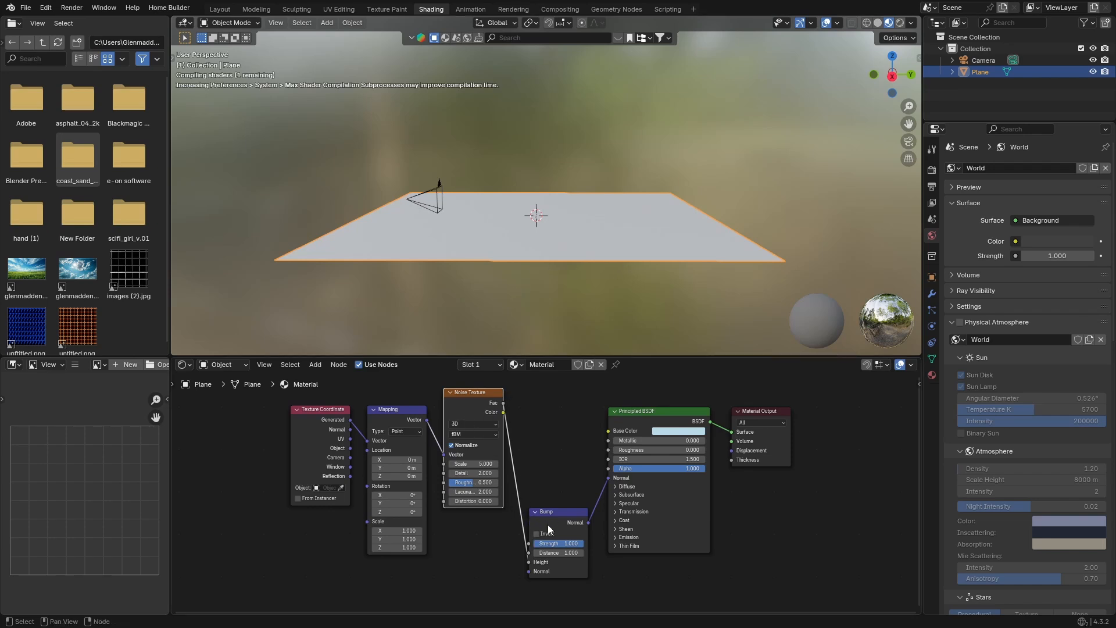
- Set the Noise Texture's Scale to 100 to make the plane's ripples finer
{"action": "mouse_move", "coordinate": [617, 278]}
{"action": "middle_mouse_down"}
{"action": "mouse_move", "coordinate": [567, 279]}
{"action": "mouse_move", "coordinate": [622, 276]}
{"action": "middle_mouse_up"}
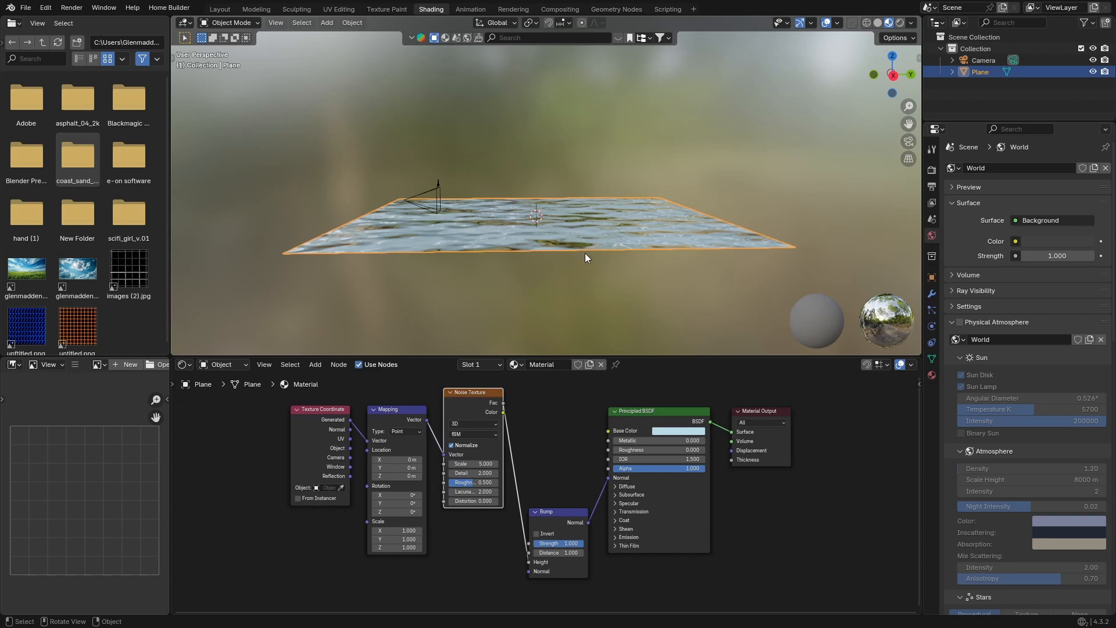
{"action": "left_click", "coordinate": [456, 464]}
{"action": "key", "text": "BackSpace"}
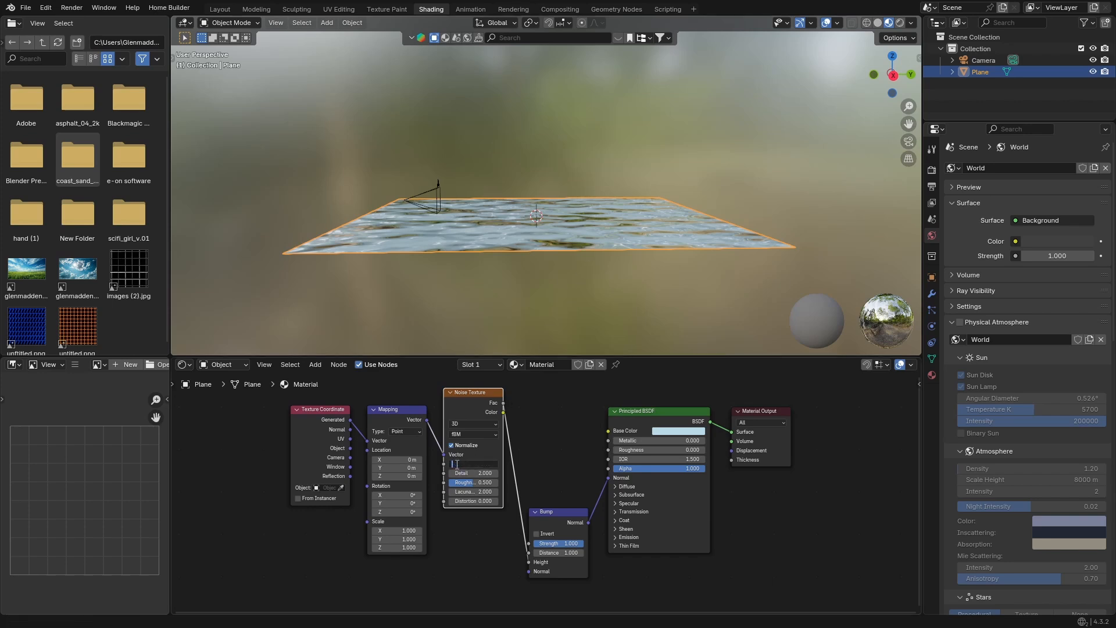
{"action": "type", "text": "100"}
{"action": "key", "text": "Return"}
{"action": "scroll", "coordinate": [477, 293], "scroll_direction": "up", "scroll_amount": 5}
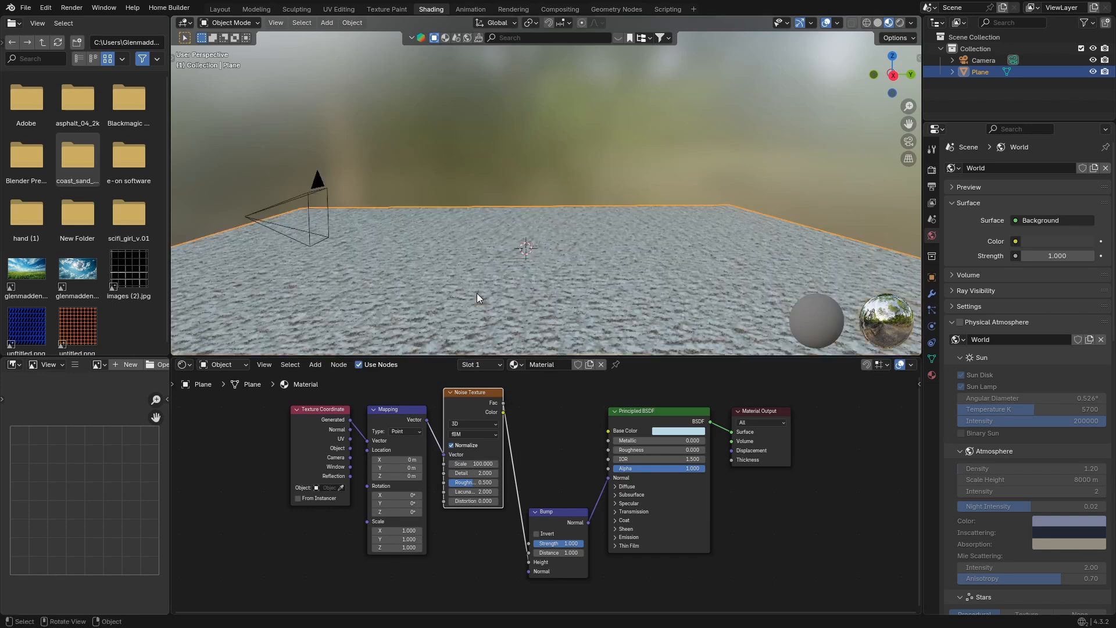
{"action": "scroll", "coordinate": [476, 293], "scroll_direction": "down", "scroll_amount": 3}
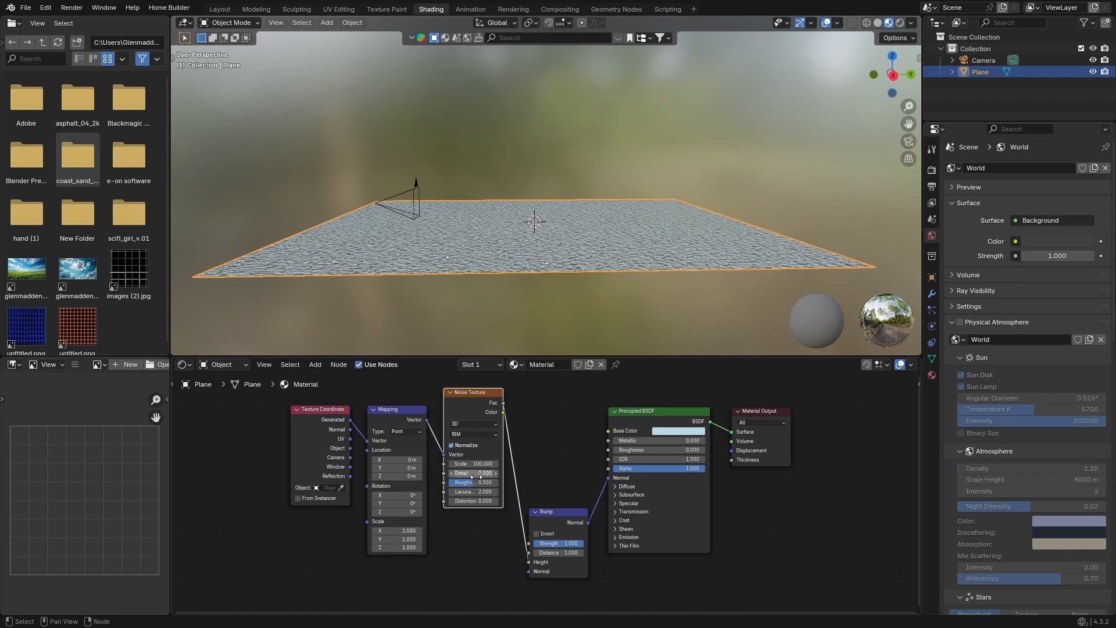
- Set the Noise Texture's Detail to about 8.4, Roughness to 0.55 and Distortion to 1.2
{"action": "left_click_drag", "start_coordinate": [474, 472], "coordinate": [518, 501]}
{"action": "scroll", "coordinate": [490, 310], "scroll_direction": "up", "scroll_amount": 3}
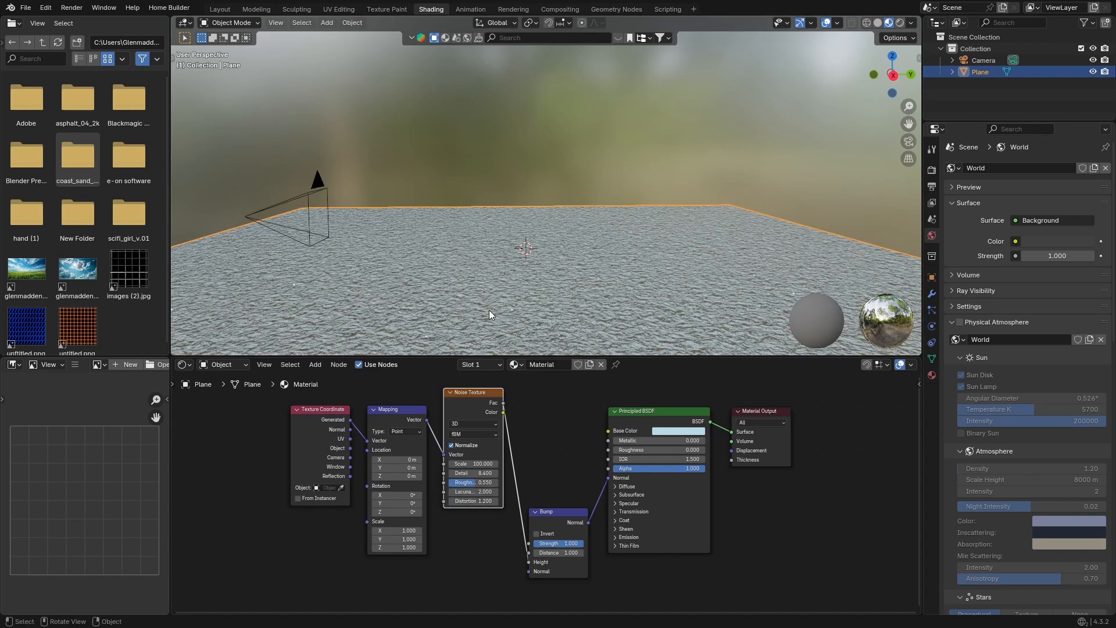
{"action": "middle_click_drag", "start_coordinate": [490, 309], "coordinate": [489, 293]}
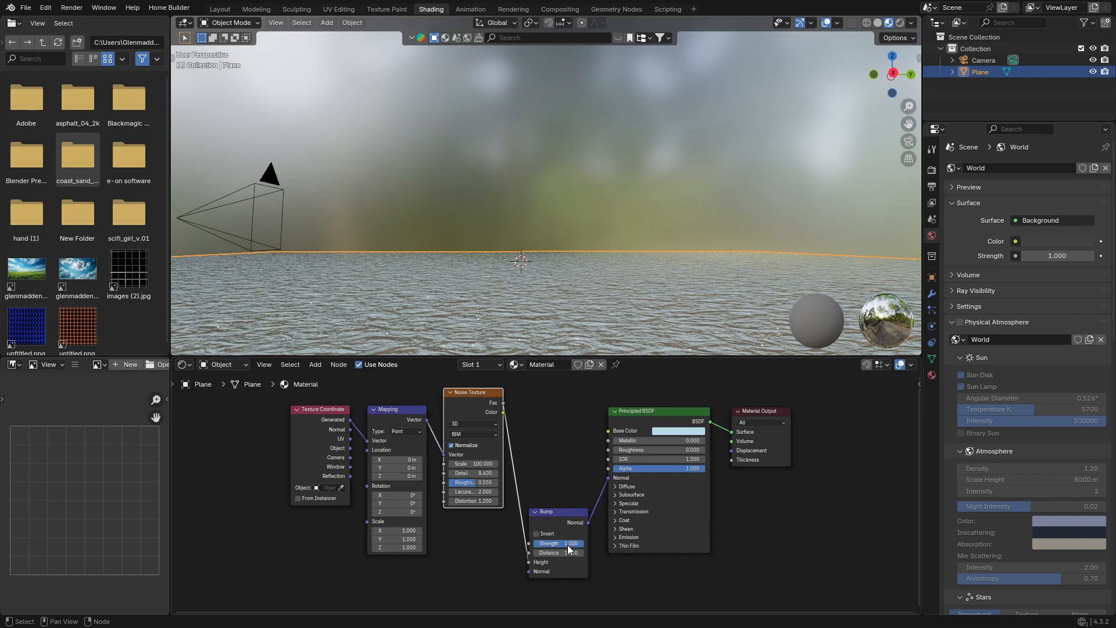
- Lower the Bump node's Strength to about 0.108 to calm the water surface, and deselect the plane
{"action": "left_click_drag", "start_coordinate": [569, 548], "coordinate": [540, 548]}
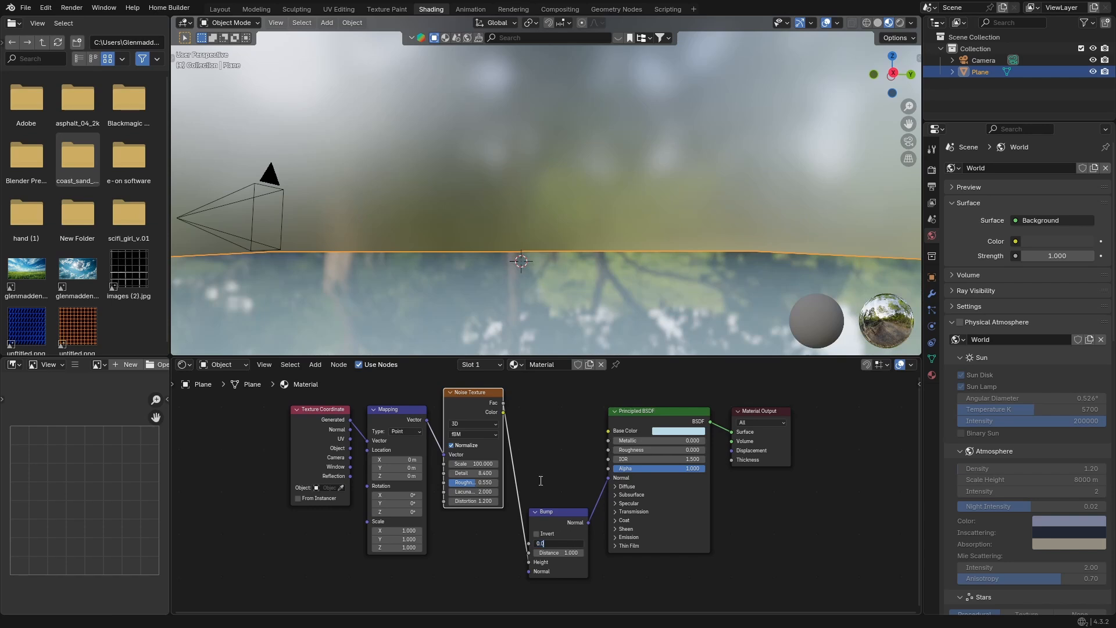
{"action": "left_click_drag", "start_coordinate": [558, 543], "coordinate": [574, 543]}
{"action": "left_click", "coordinate": [514, 198]}
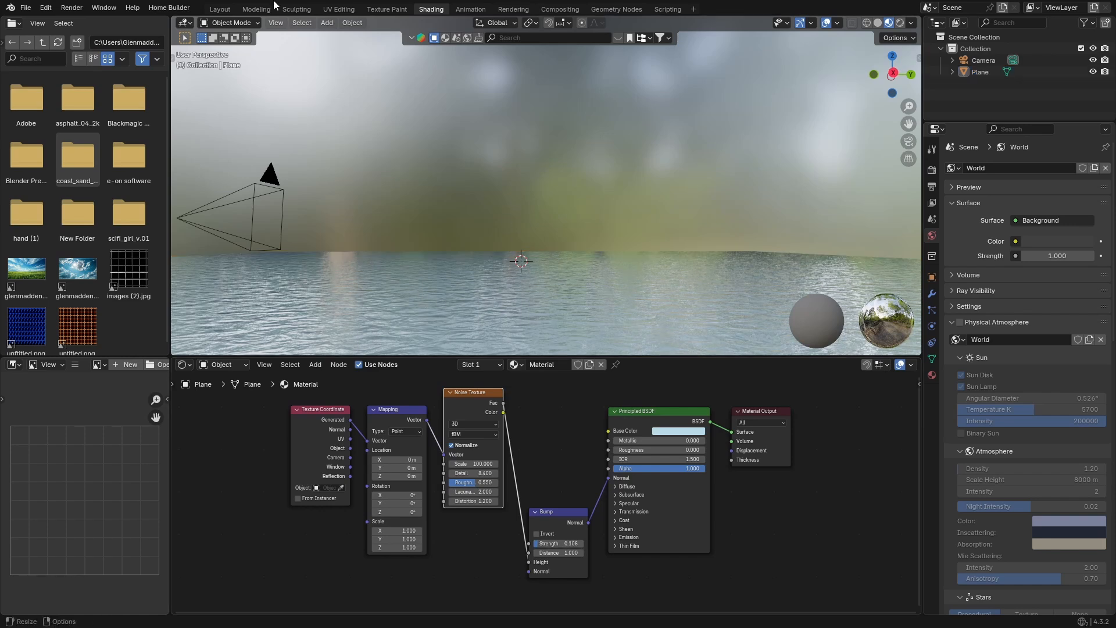
- Switch to the Layout workspace and show the main viewport through the camera with rendered shading
{"action": "left_click", "coordinate": [220, 9]}
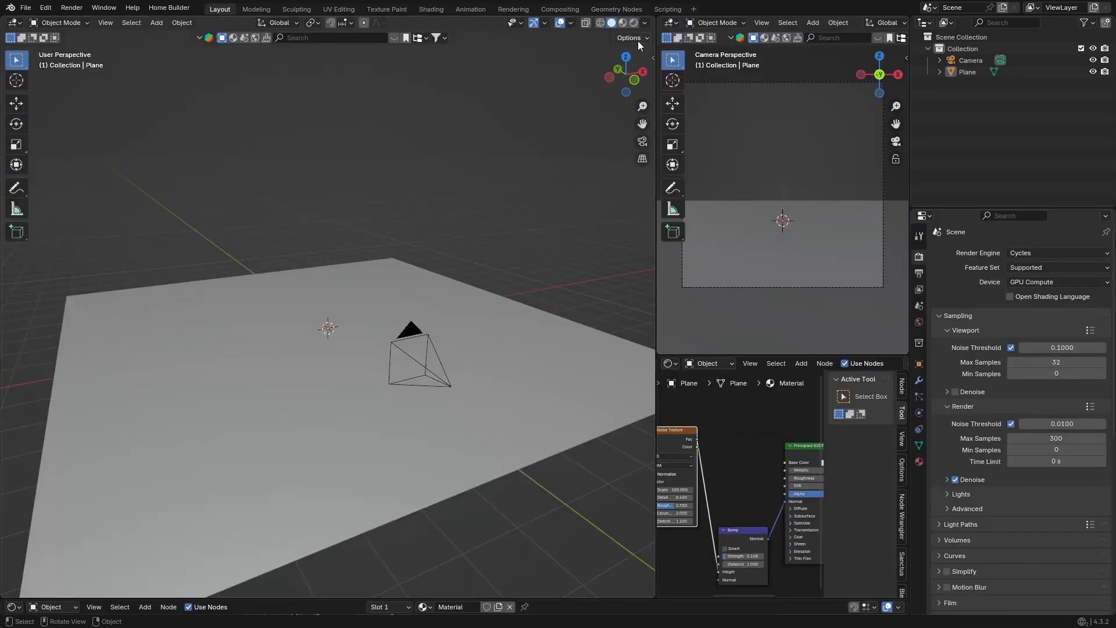
{"action": "left_click", "coordinate": [633, 23]}
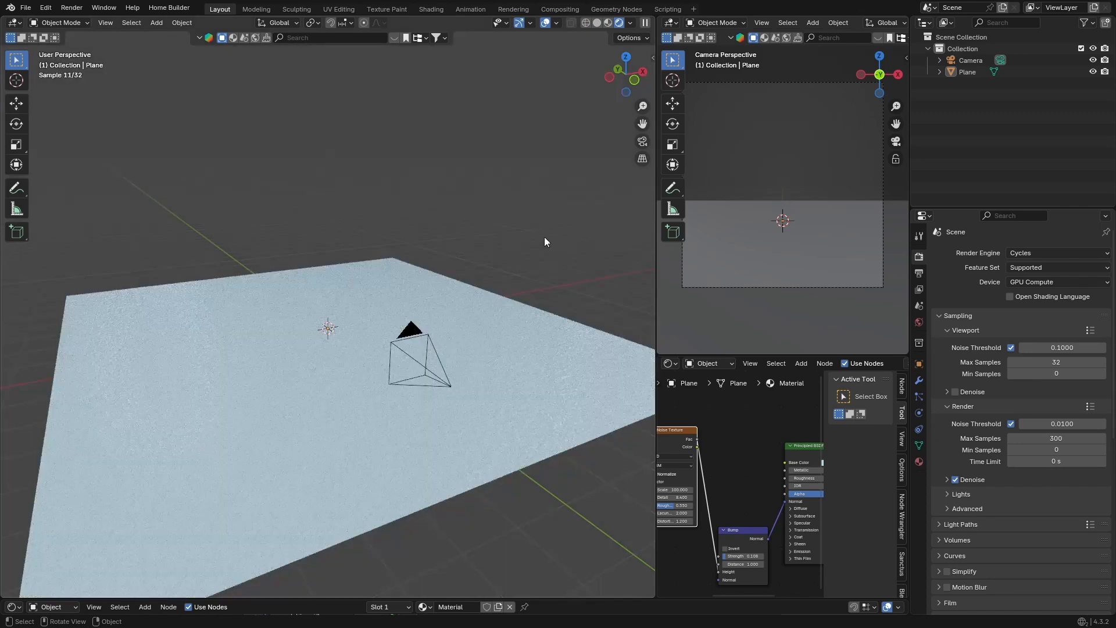
{"action": "left_click", "coordinate": [641, 142]}
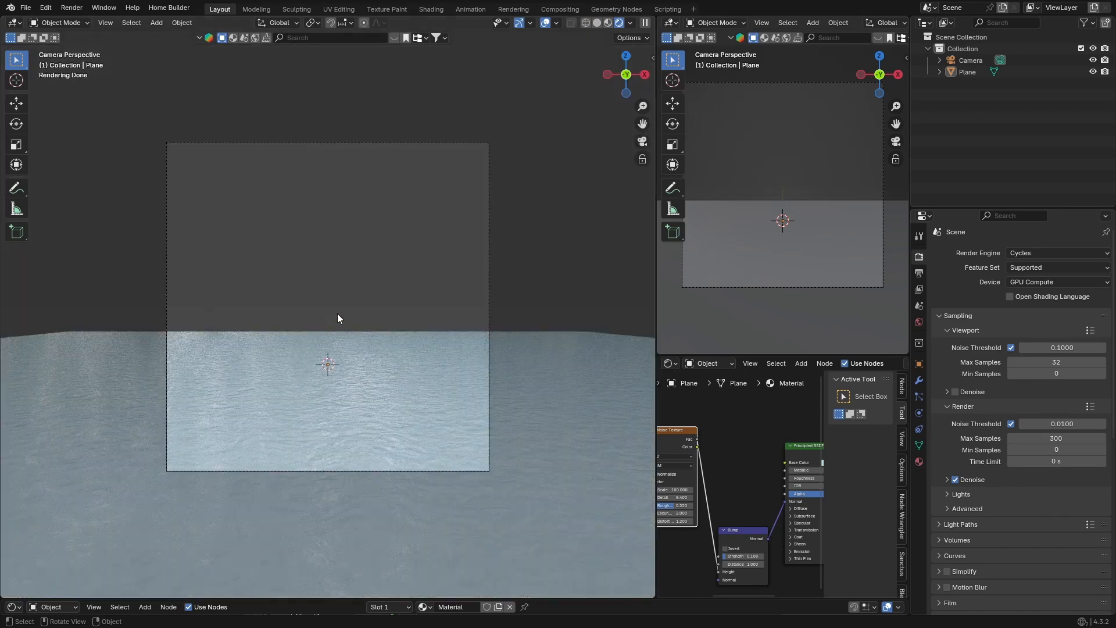
{"action": "key", "text": "shift+a"}
- Set the output resolution to 1920 by 1080 px
{"action": "left_click", "coordinate": [919, 274]}
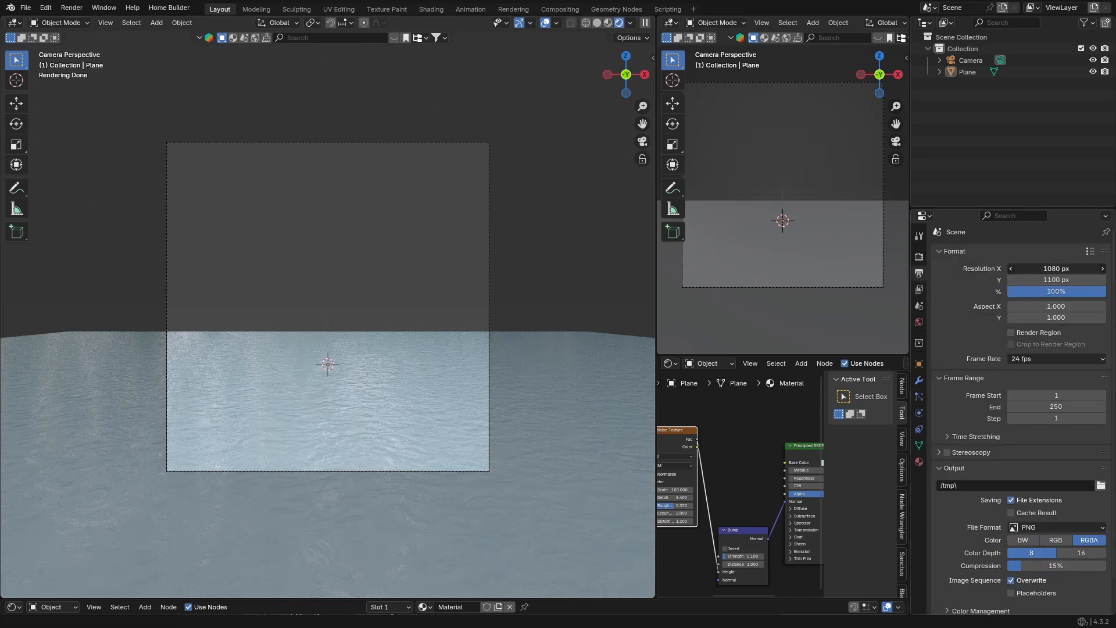
{"action": "left_click", "coordinate": [1039, 269]}
{"action": "type", "text": "1920"}
{"action": "key", "text": "Return"}
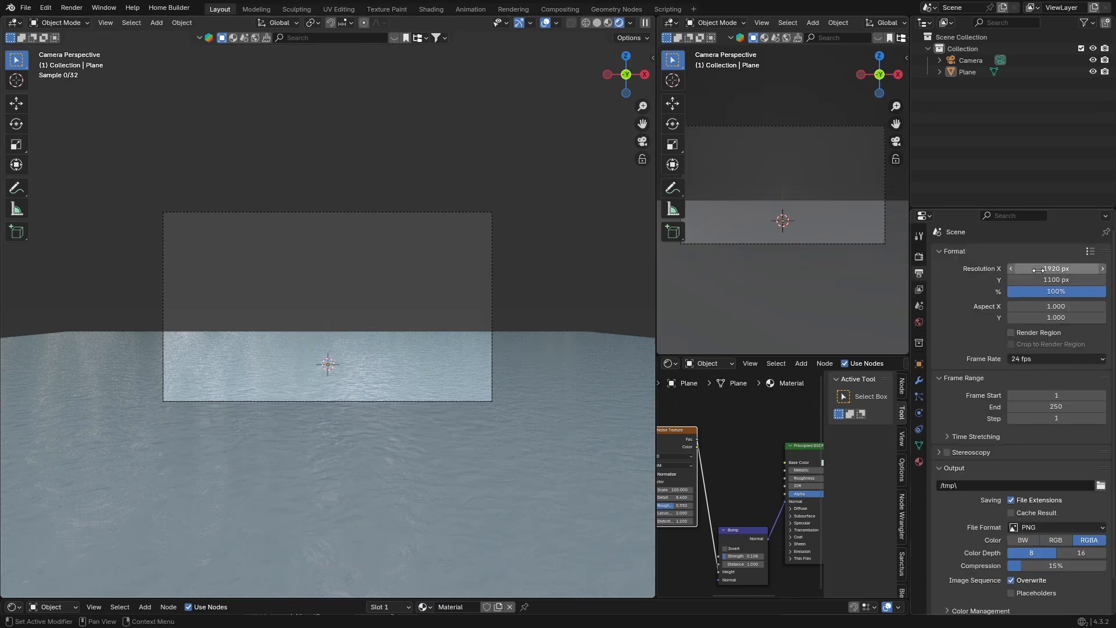
{"action": "left_click", "coordinate": [1059, 279]}
{"action": "key", "text": "BackSpace"}
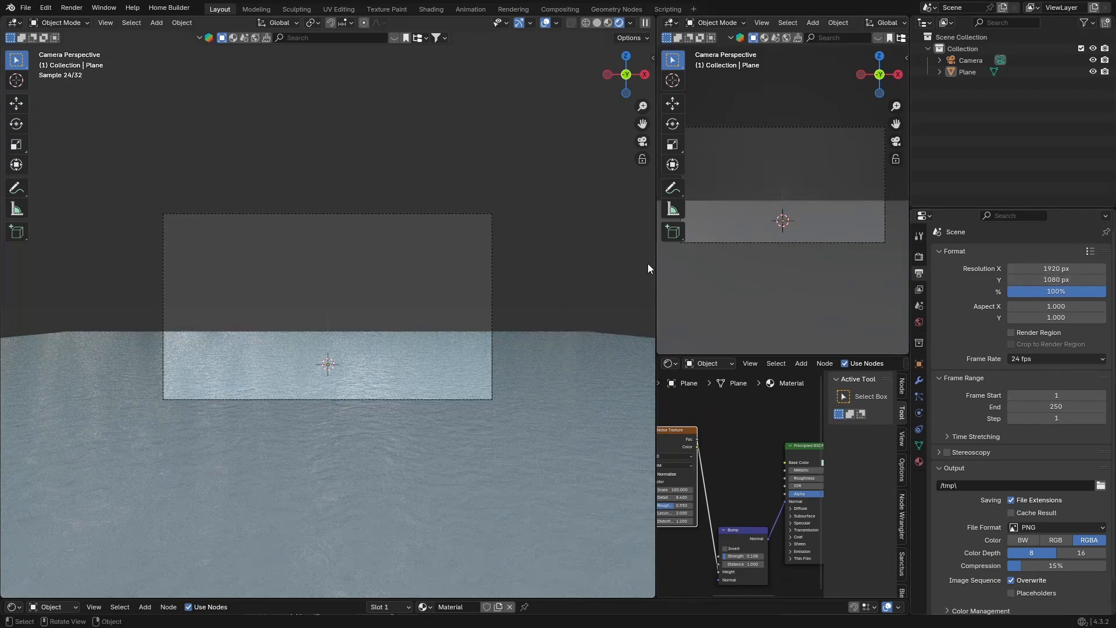
- From the top view, move the camera backward along the Y axis to beyond the plane's front edge, and return to camera view
{"action": "left_click", "coordinate": [626, 55]}
{"action": "left_click", "coordinate": [325, 460]}
{"action": "scroll", "coordinate": [326, 459], "scroll_direction": "down", "scroll_amount": 2}
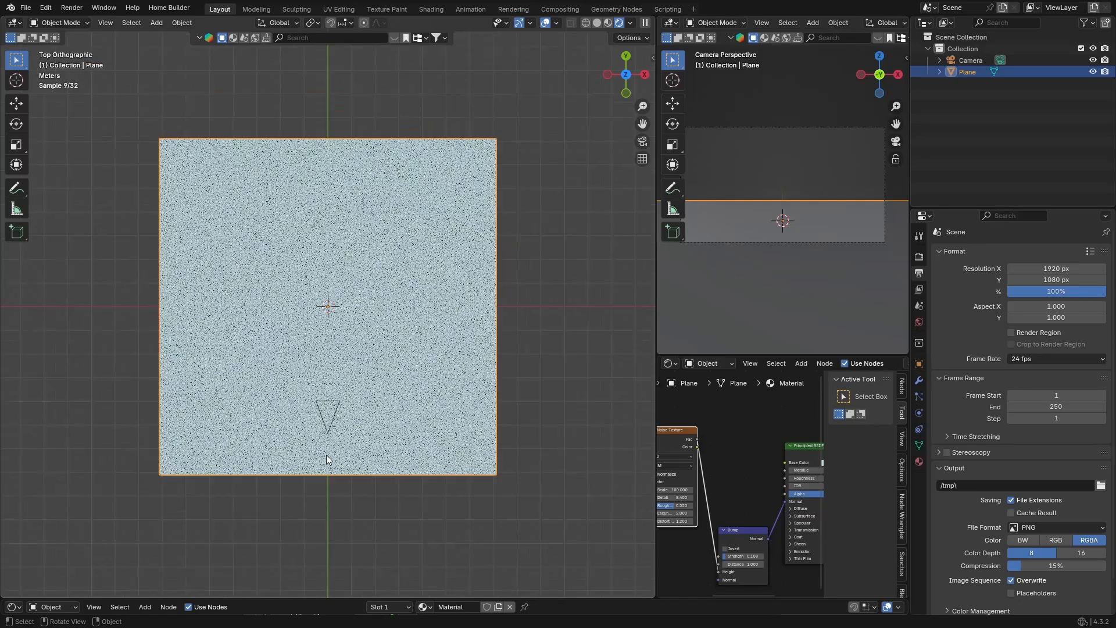
{"action": "left_click", "coordinate": [327, 428]}
{"action": "key", "text": "g"}
{"action": "key", "text": "x"}
{"action": "key", "text": "y"}
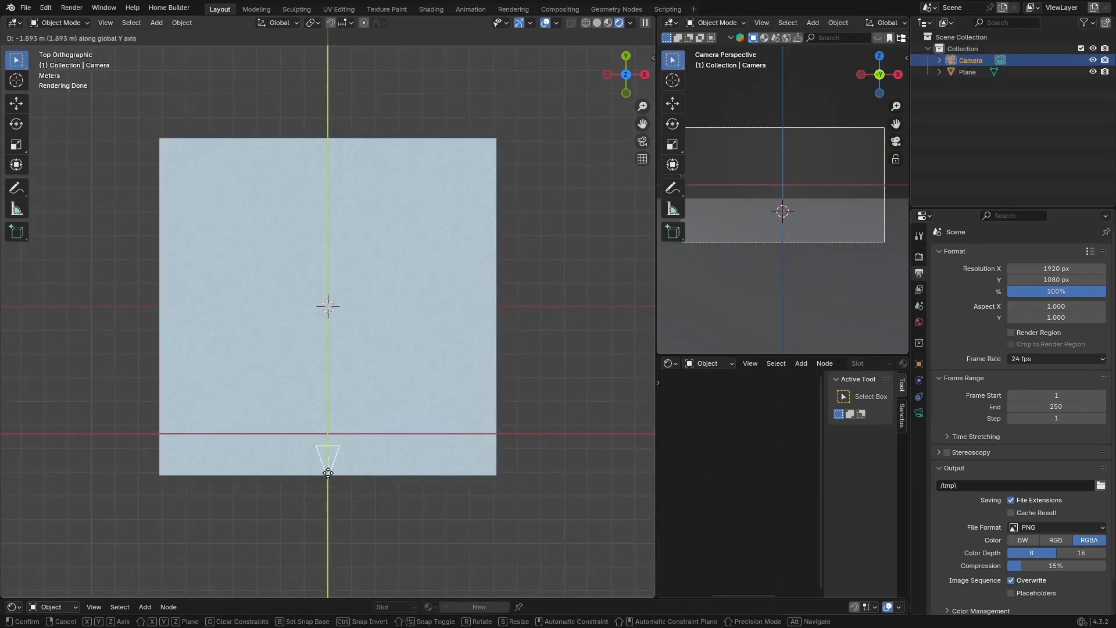
{"action": "left_click", "coordinate": [336, 538]}
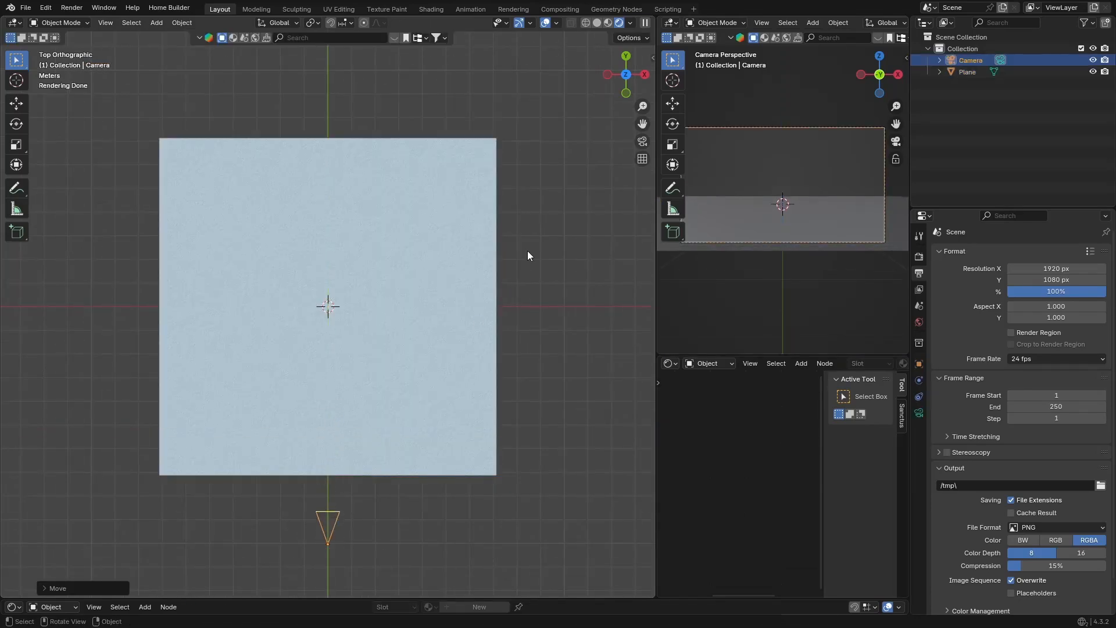
{"action": "left_click", "coordinate": [643, 141]}
{"action": "scroll", "coordinate": [347, 273], "scroll_direction": "up", "scroll_amount": 3}
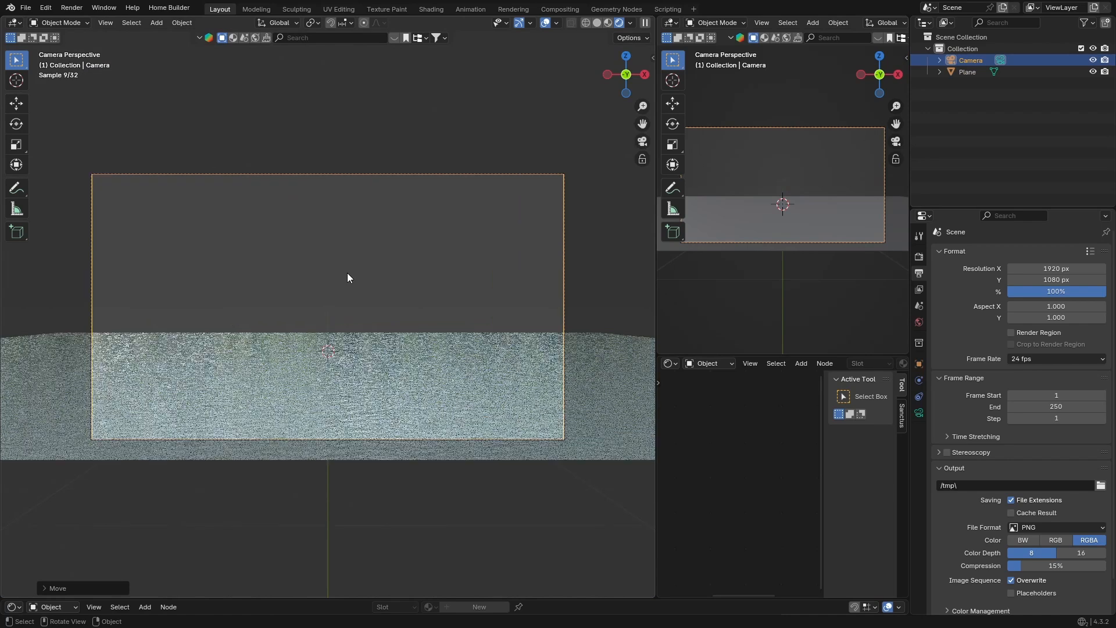
- Enable Scene World lighting for the rendered viewport, and return the viewport to solid shading
{"action": "left_click", "coordinate": [630, 25]}
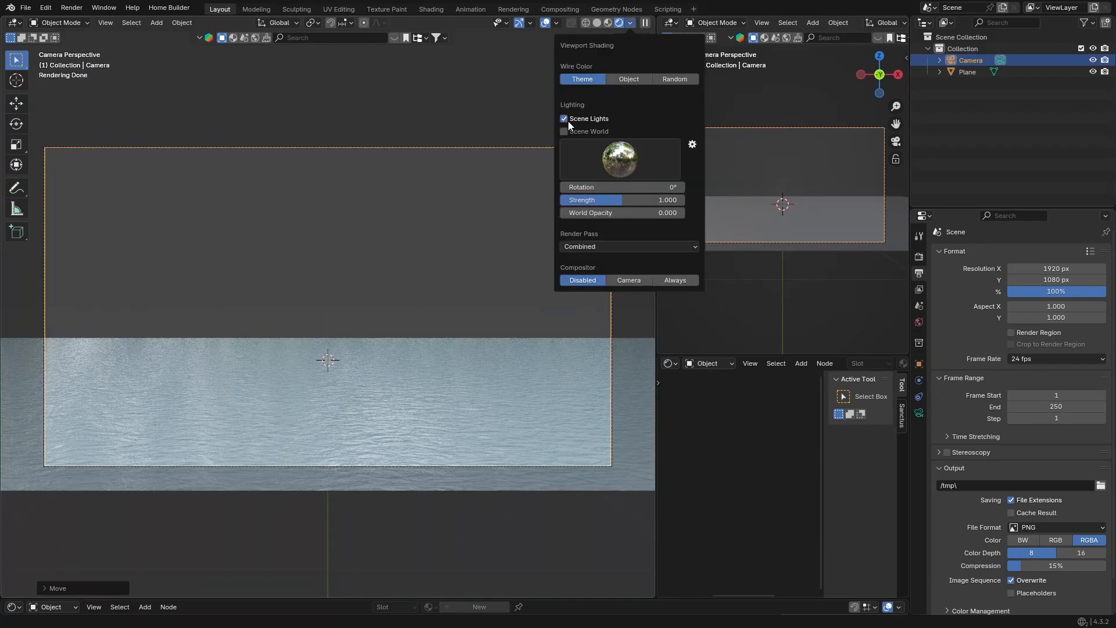
{"action": "left_click", "coordinate": [563, 133]}
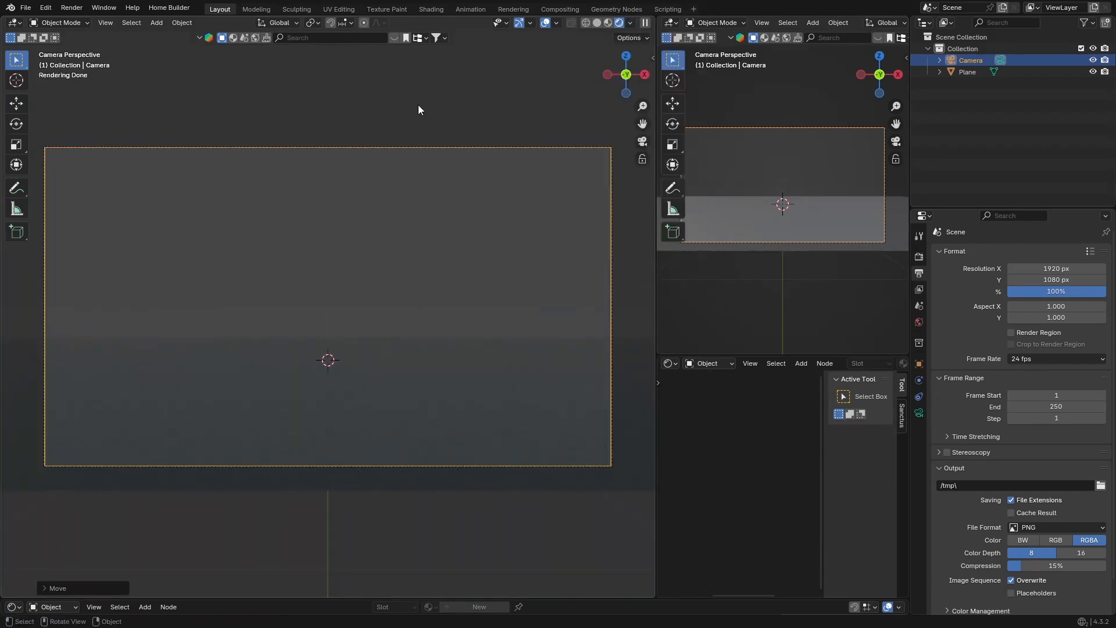
{"action": "left_click", "coordinate": [597, 23]}
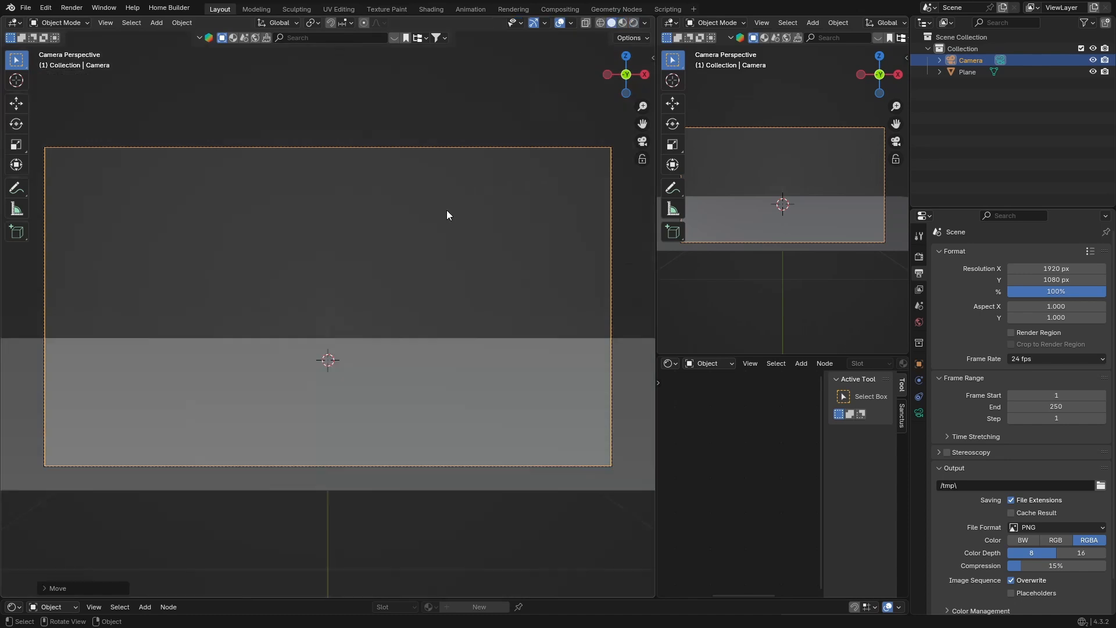
- Import the glTF file scene.gltf from the "hand (1)" folder in Documents
{"action": "left_click", "coordinate": [26, 9]}
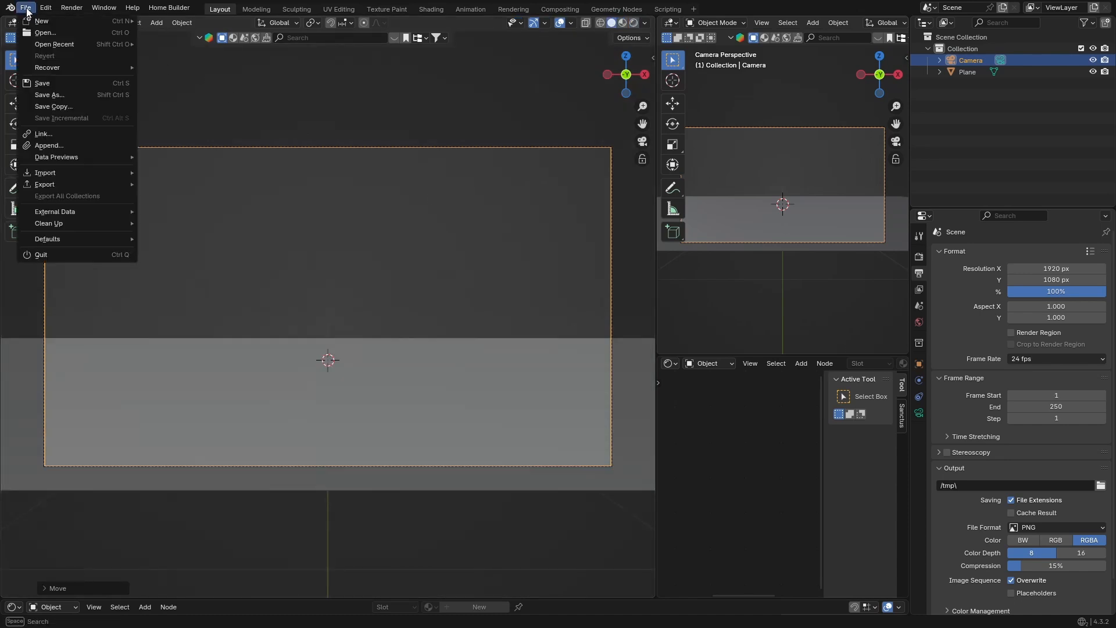
{"action": "mouse_move", "coordinate": [41, 174]}
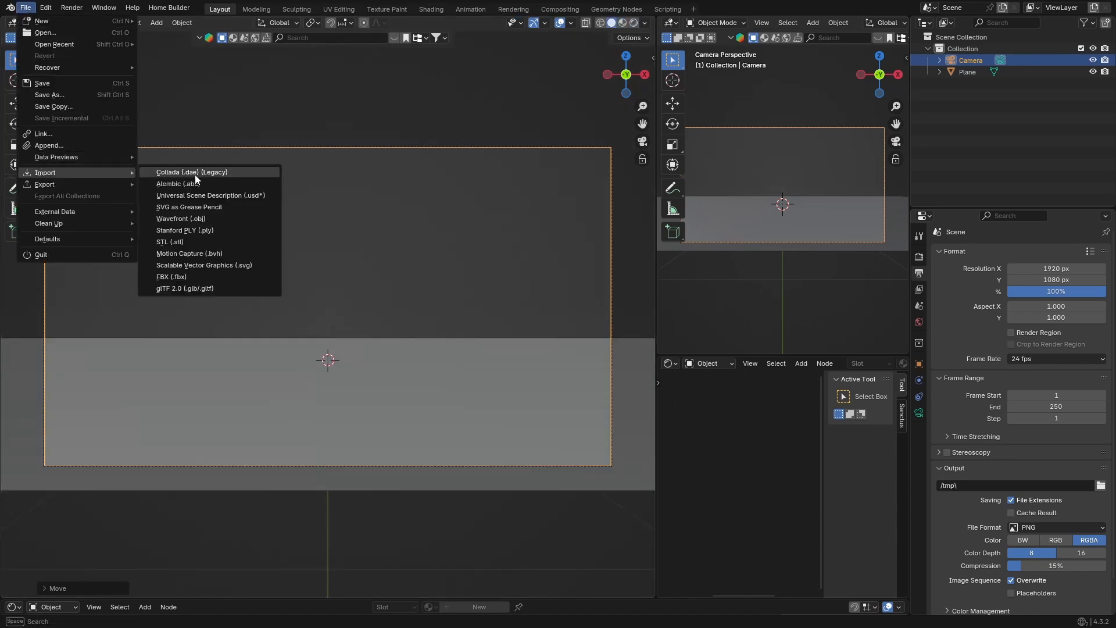
{"action": "left_click", "coordinate": [188, 289]}
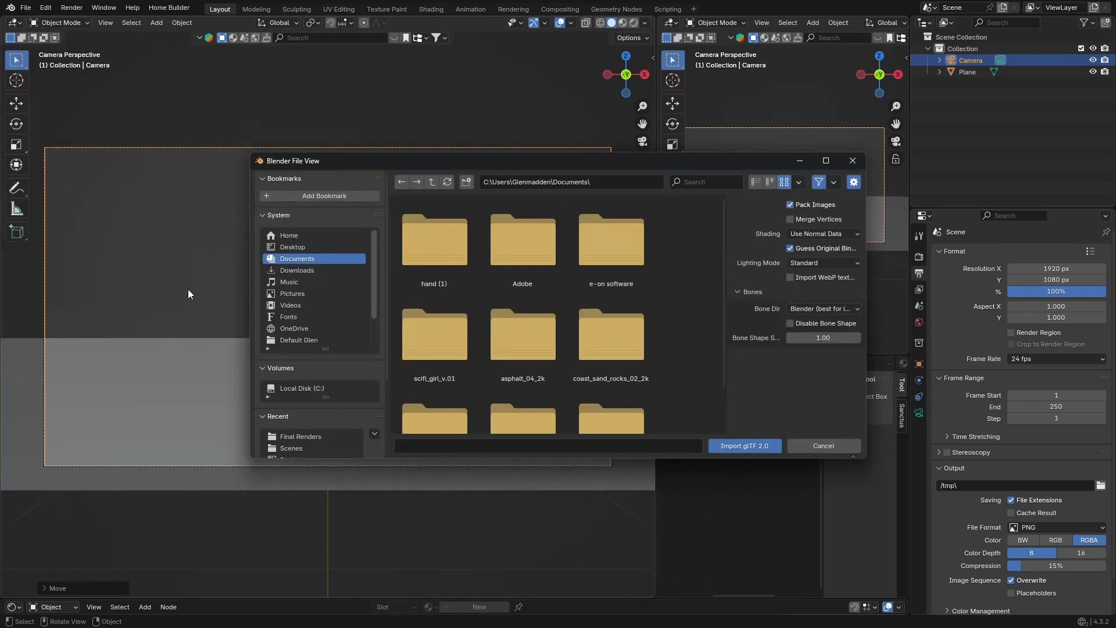
{"action": "left_click", "coordinate": [297, 262]}
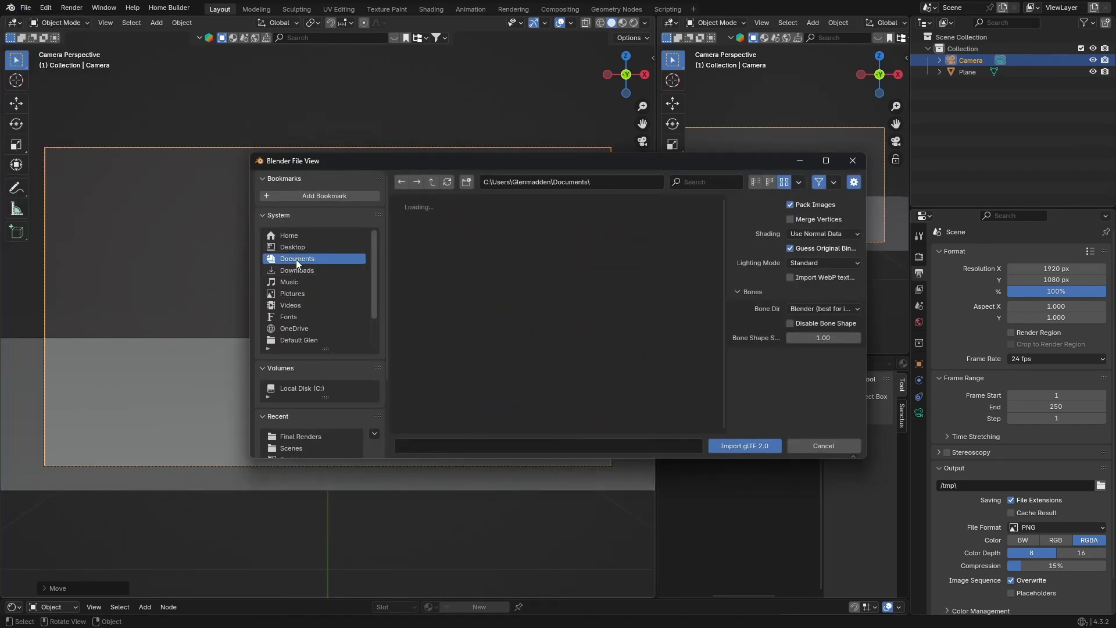
{"action": "double_click", "coordinate": [433, 255]}
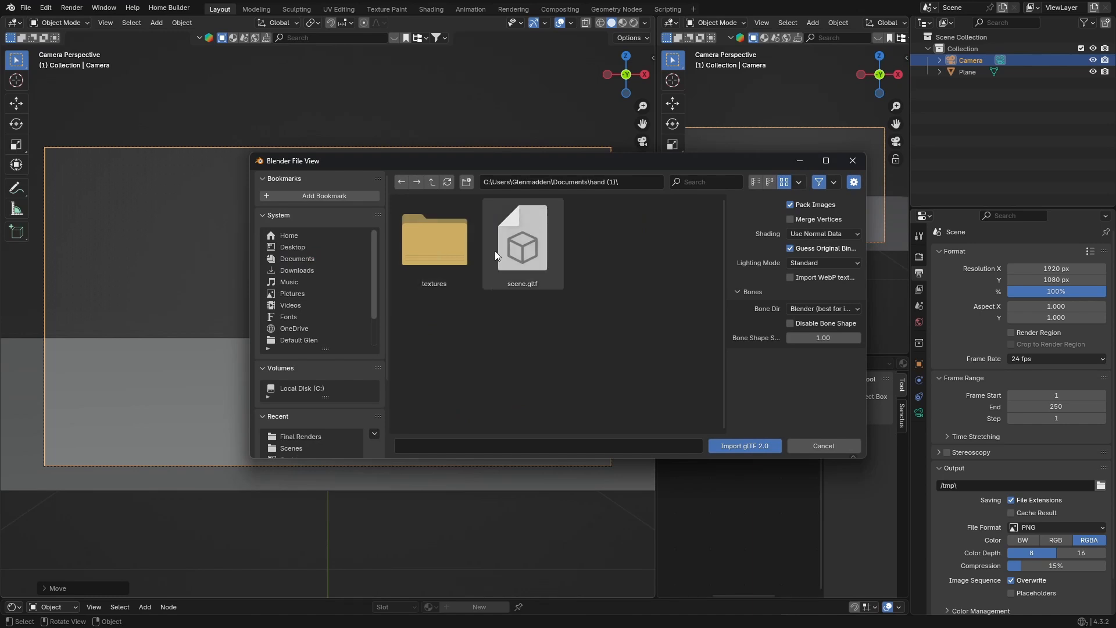
{"action": "double_click", "coordinate": [514, 249]}
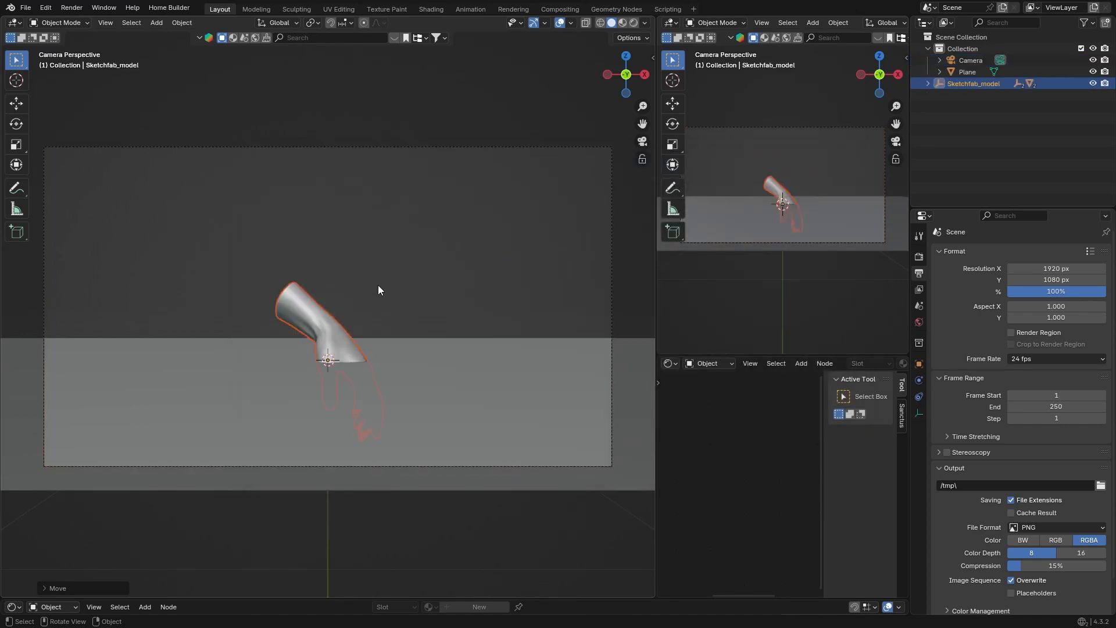
- Rotate the imported hand to face the camera, and flip it about the X axis so the fingers point upward
{"action": "left_click", "coordinate": [17, 124]}
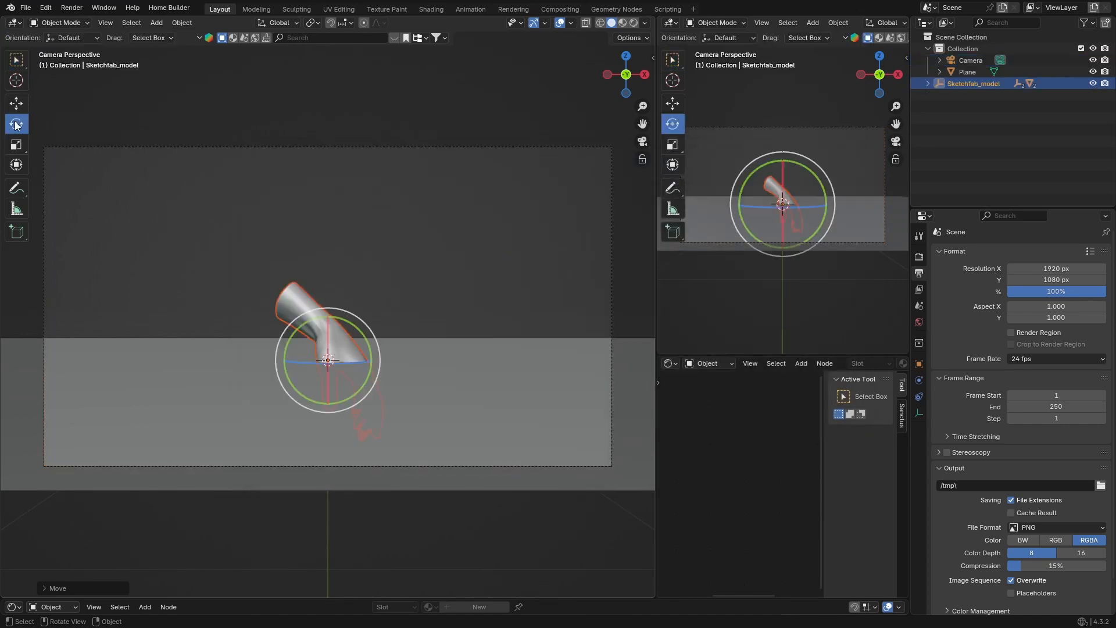
{"action": "left_click_drag", "start_coordinate": [325, 324], "coordinate": [261, 325]}
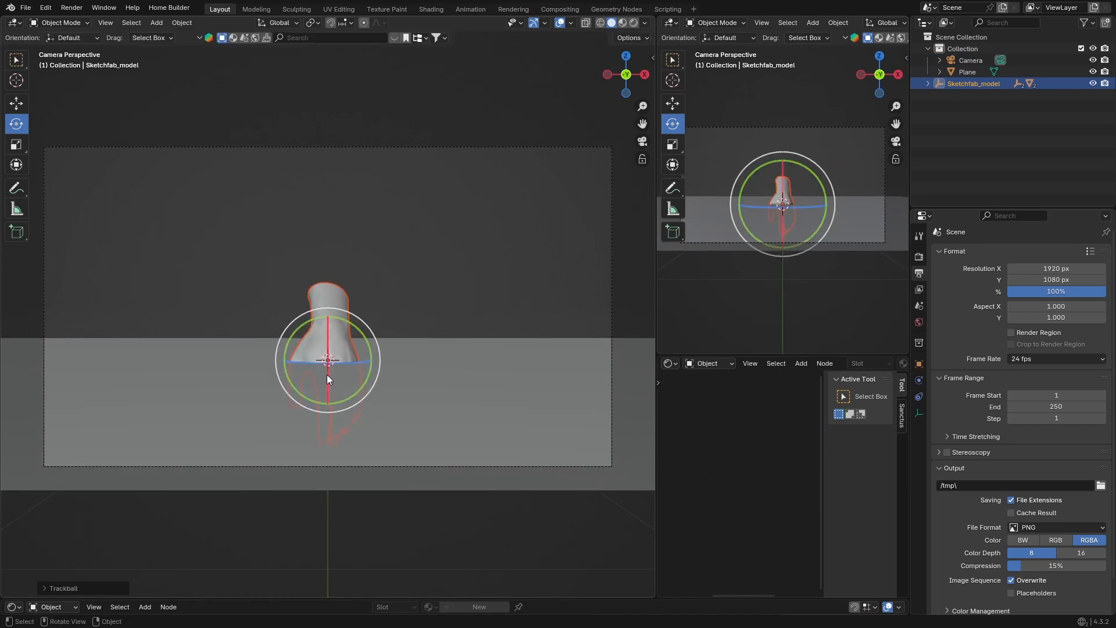
{"action": "key", "text": "r"}
{"action": "key", "text": "x"}
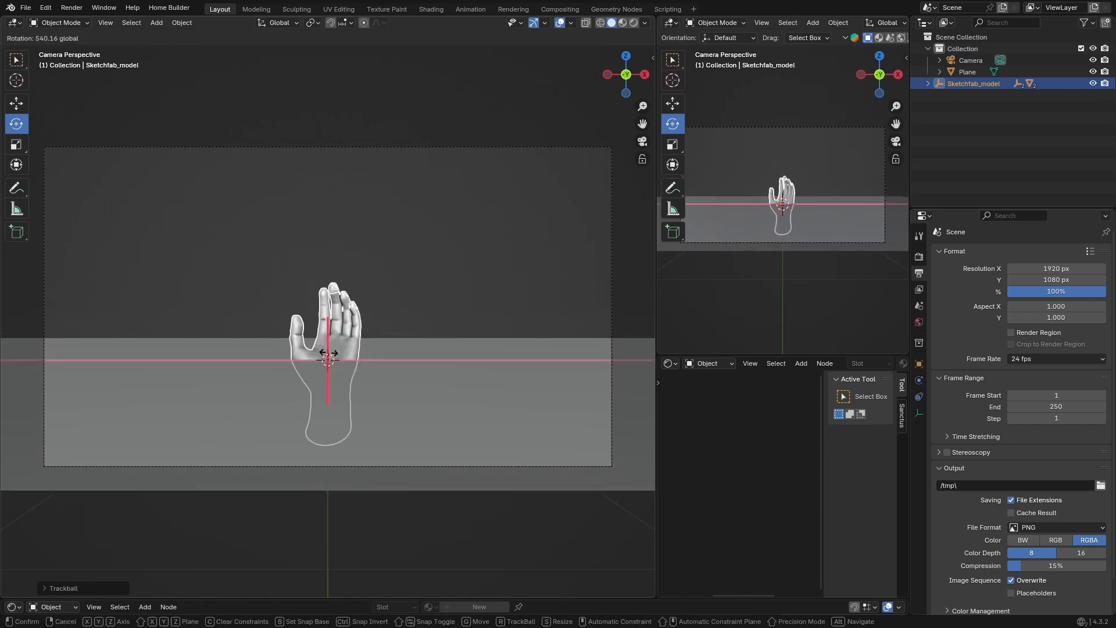
{"action": "left_click", "coordinate": [351, 299]}
- Scale the hand down and raise it so it emerges from the water near the middle of the plane
{"action": "key", "text": "s"}
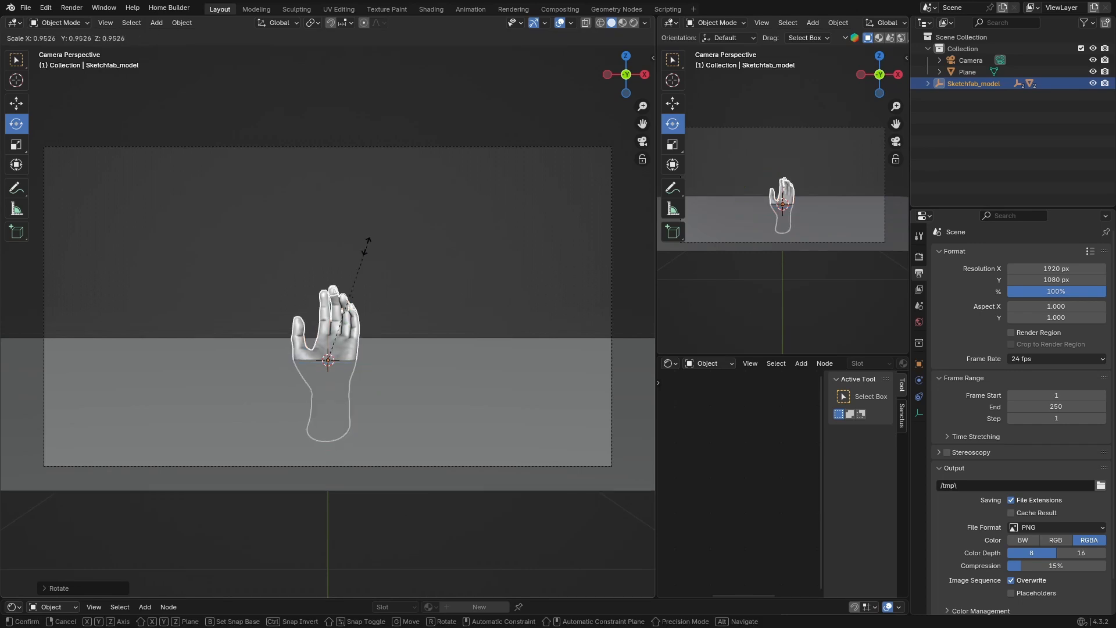
{"action": "left_click", "coordinate": [323, 305]}
{"action": "key", "text": "g"}
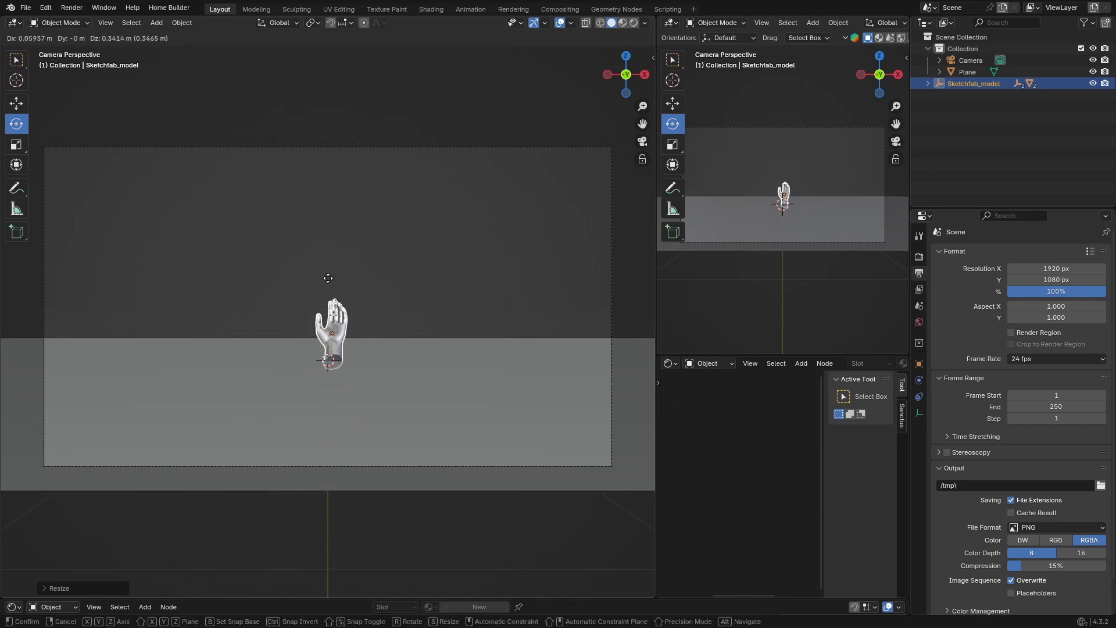
{"action": "left_click", "coordinate": [331, 288]}
{"action": "left_click", "coordinate": [390, 158]}
- Switch the camera viewport to rendered shading to check the hand and its reflection in the water
{"action": "left_click", "coordinate": [633, 22]}
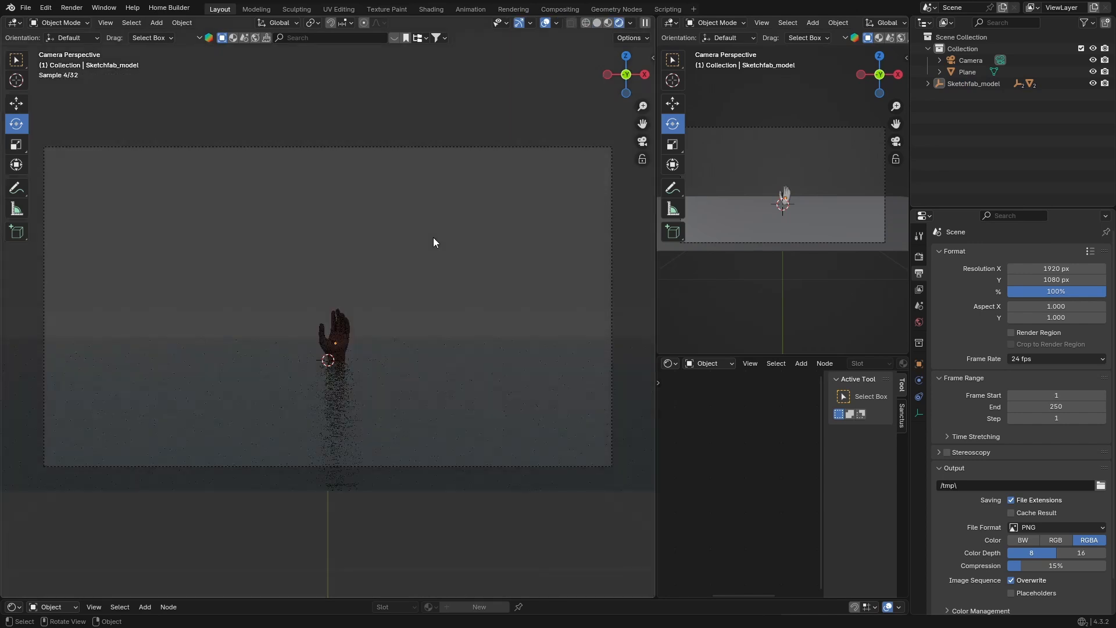
{"action": "scroll", "coordinate": [357, 306], "scroll_direction": "up", "scroll_amount": 2}
{"action": "scroll", "coordinate": [357, 305], "scroll_direction": "down", "scroll_amount": 3}
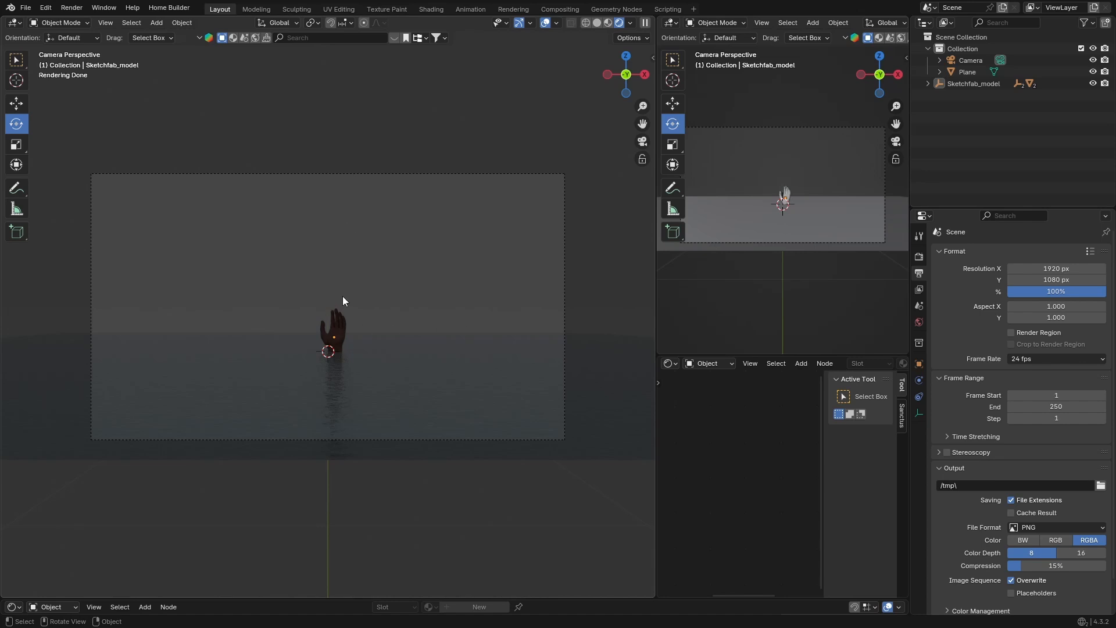
- Browse the HDR environments in the online asset library and sort them with the free ones first
{"action": "key", "text": "shift+a"}
{"action": "left_click", "coordinate": [254, 38]}
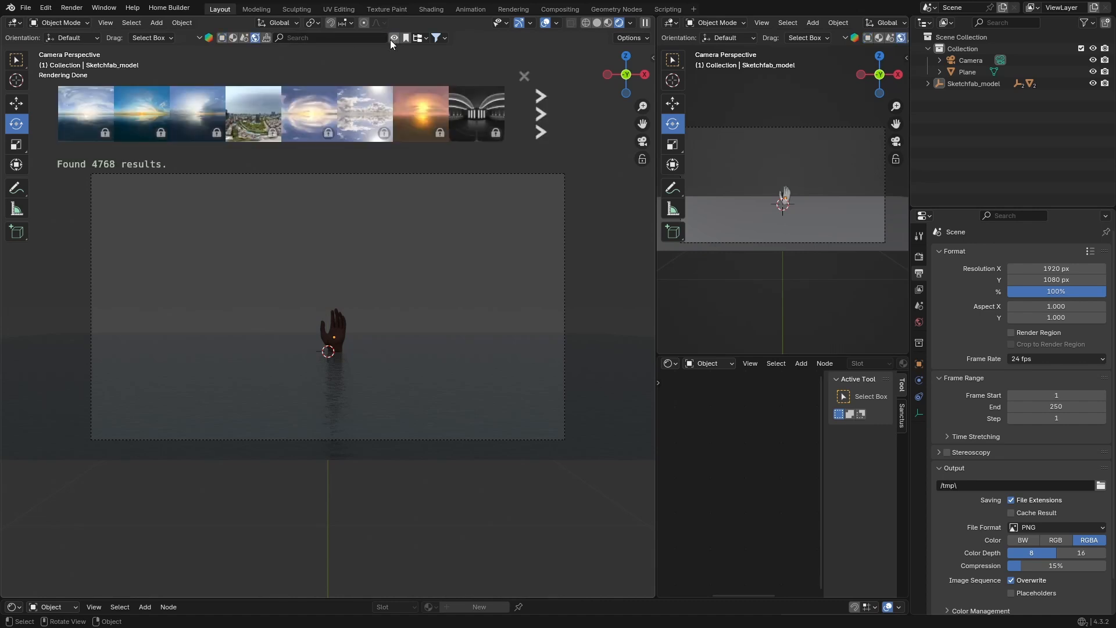
{"action": "left_click", "coordinate": [545, 113]}
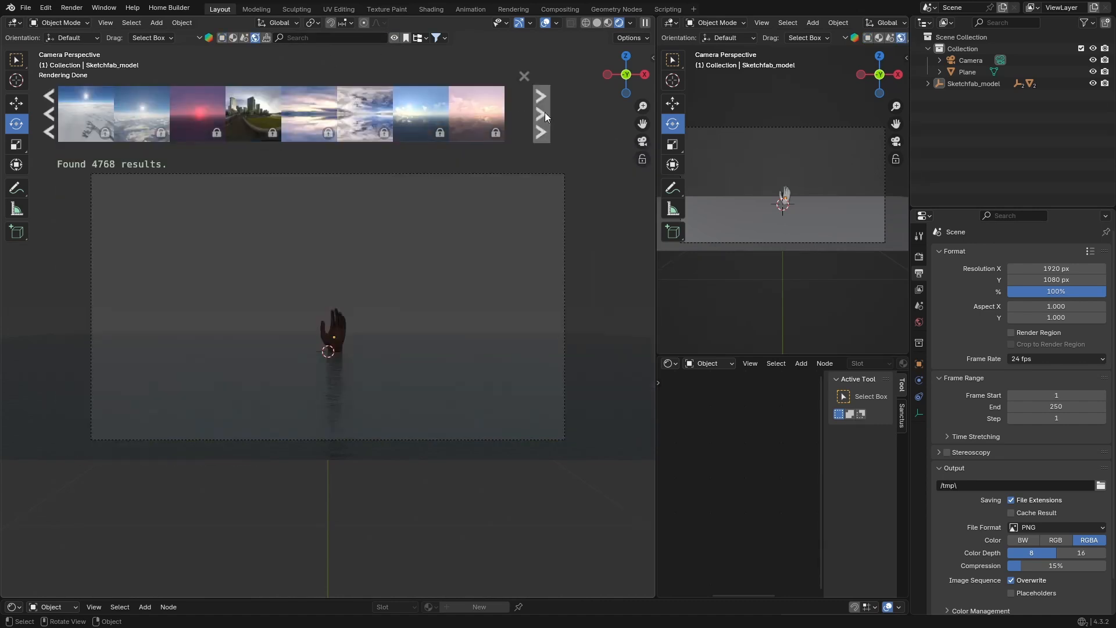
{"action": "left_click", "coordinate": [546, 113]}
{"action": "left_click", "coordinate": [545, 113]}
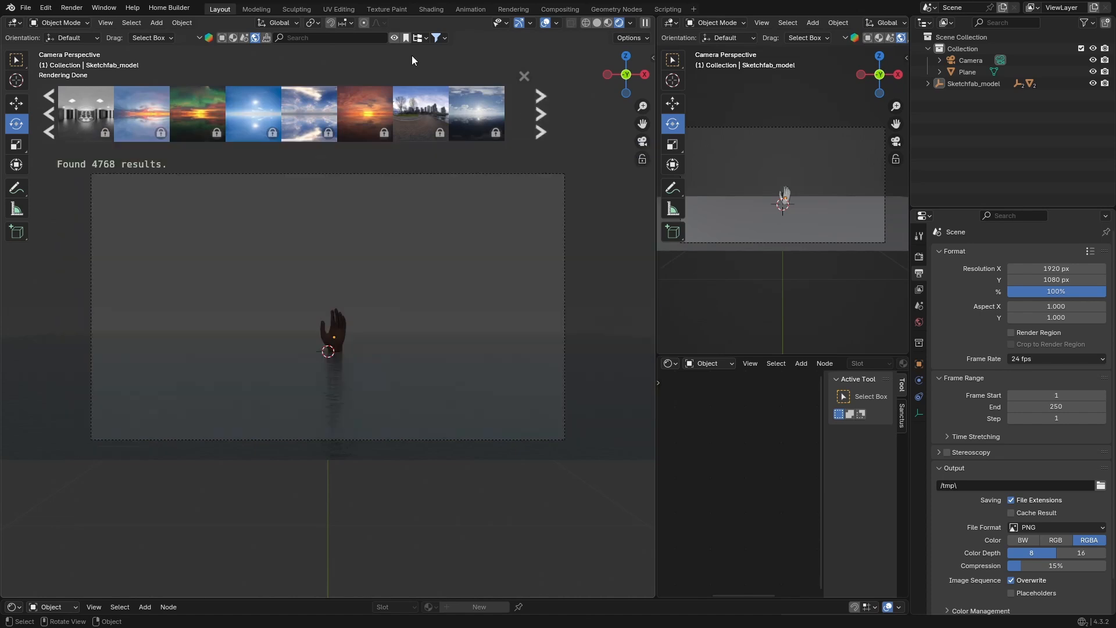
{"action": "left_click", "coordinate": [437, 38]}
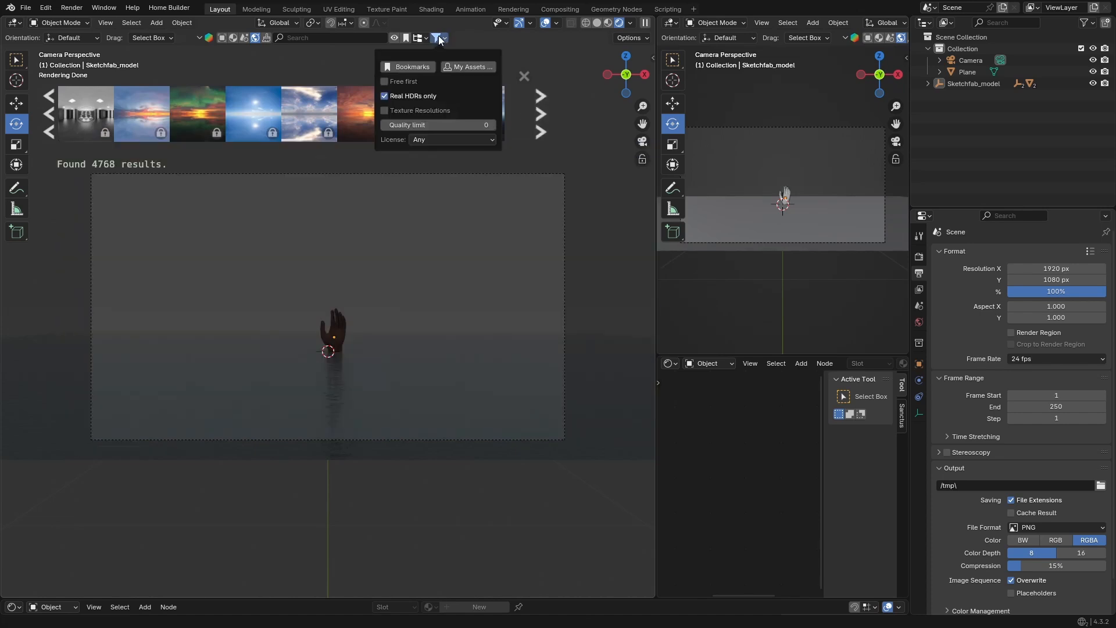
{"action": "left_click", "coordinate": [437, 37]}
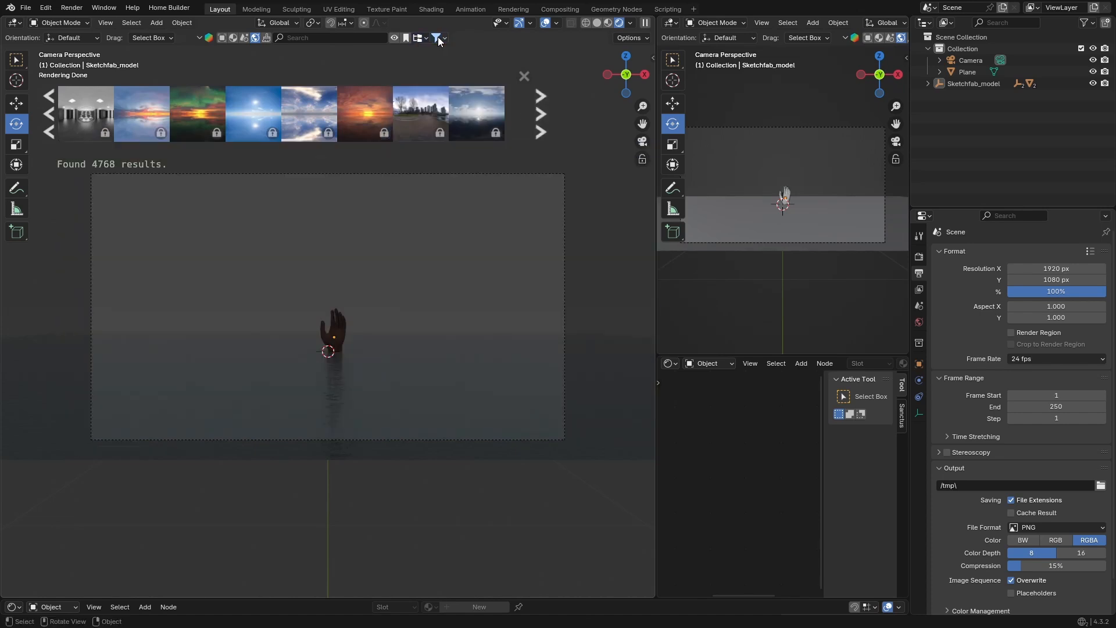
{"action": "left_click", "coordinate": [437, 38]}
{"action": "left_click", "coordinate": [385, 82]}
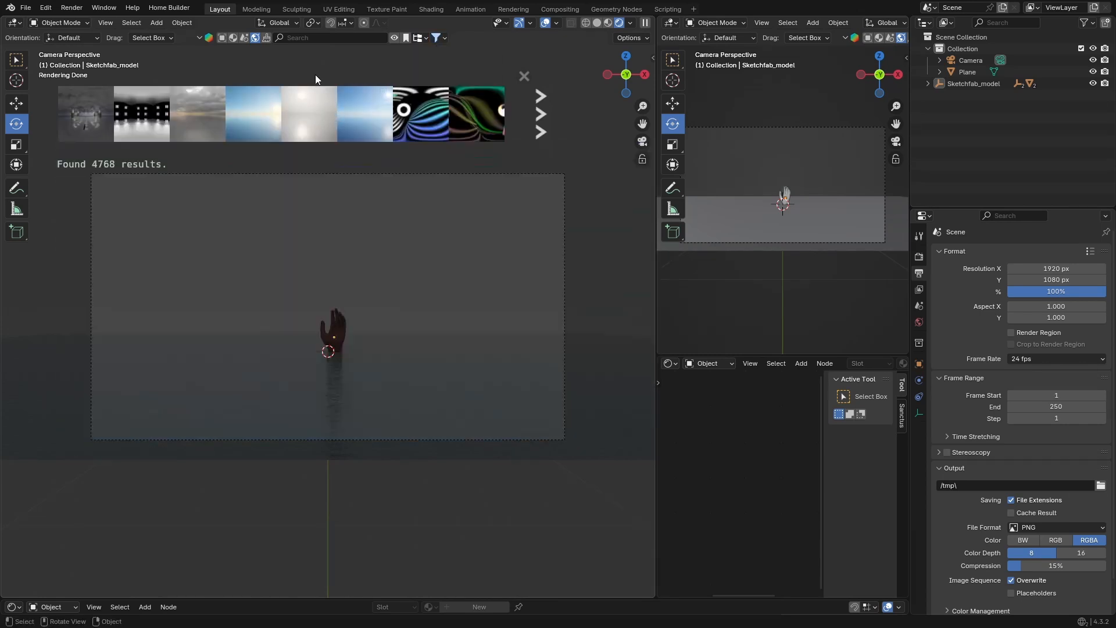
- Download the free Rustig Koppie Pure Sky HDR at 2048 resolution as the world environment
{"action": "left_click", "coordinate": [536, 117]}
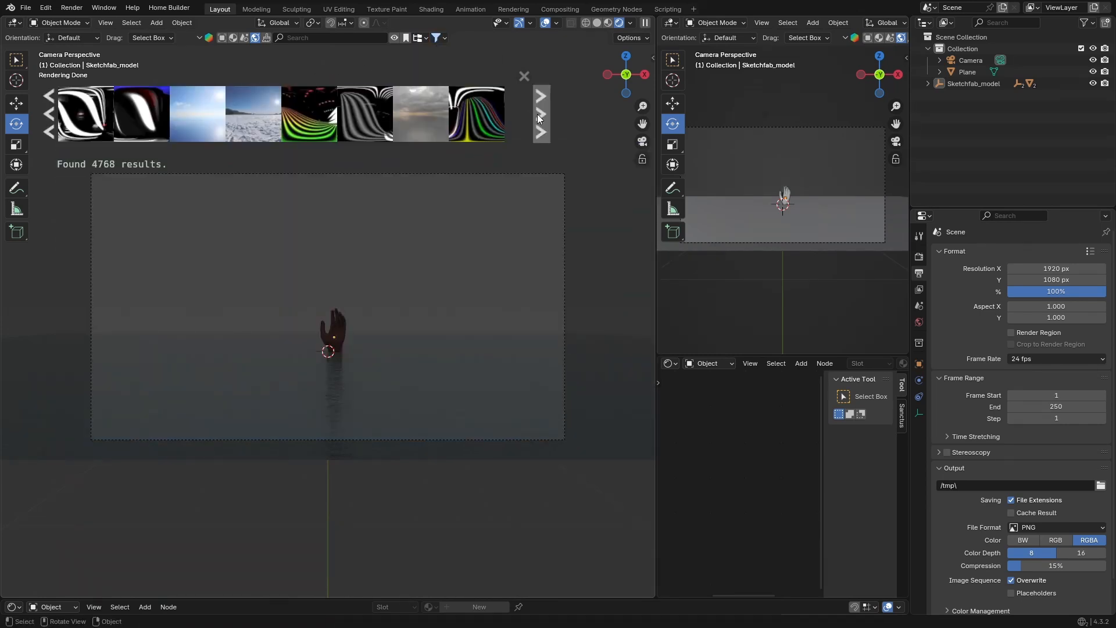
{"action": "left_click", "coordinate": [538, 119]}
{"action": "mouse_move", "coordinate": [400, 117]}
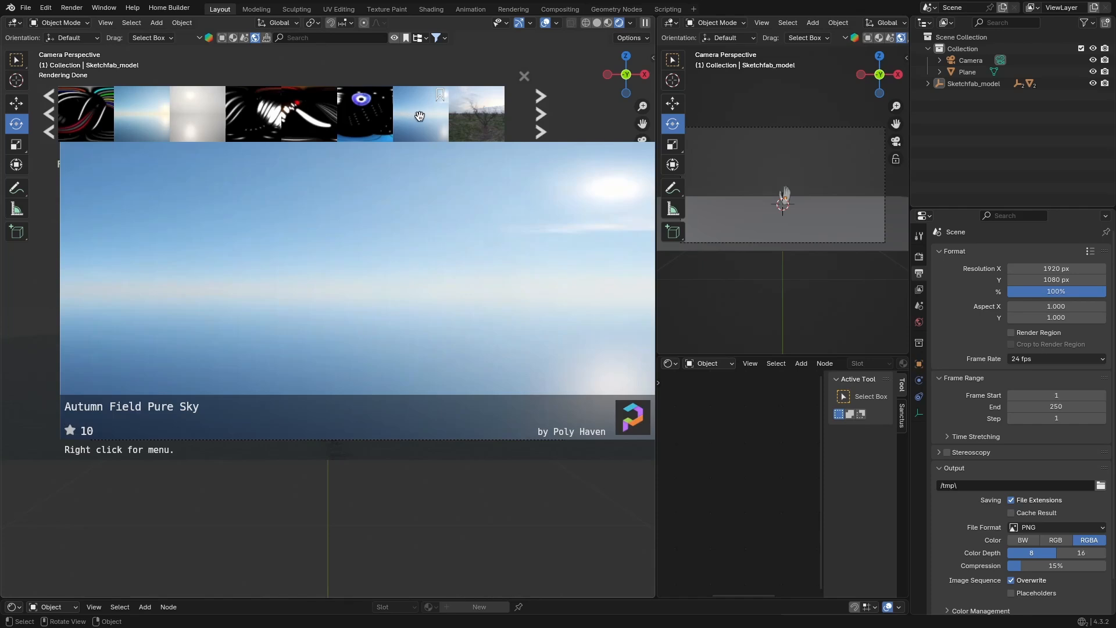
{"action": "mouse_move", "coordinate": [141, 117]}
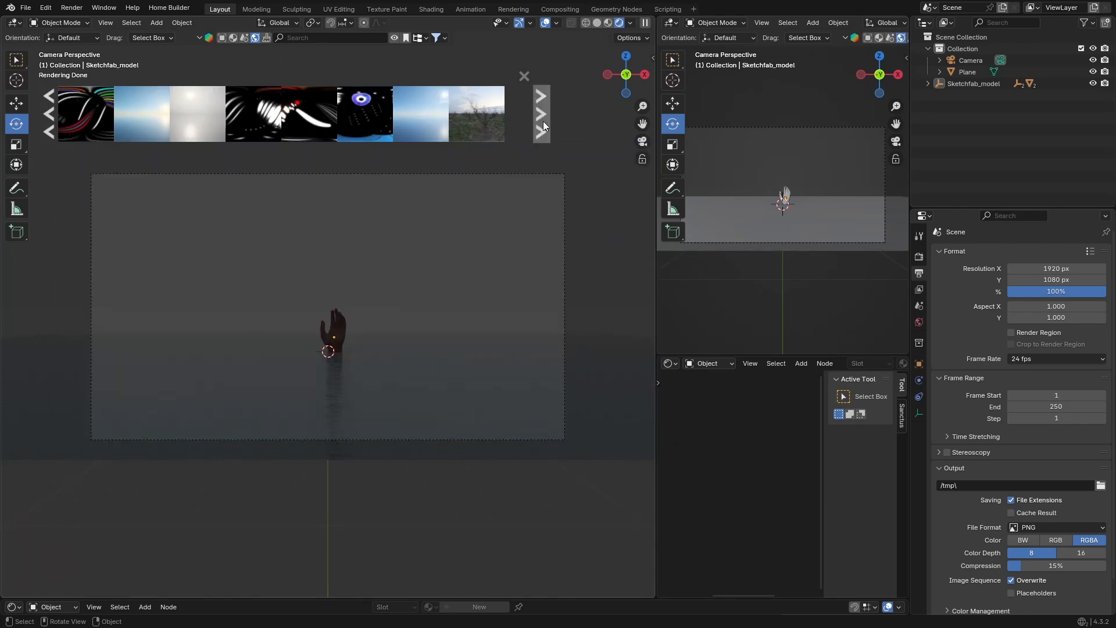
{"action": "left_click", "coordinate": [543, 121]}
{"action": "mouse_move", "coordinate": [254, 114]}
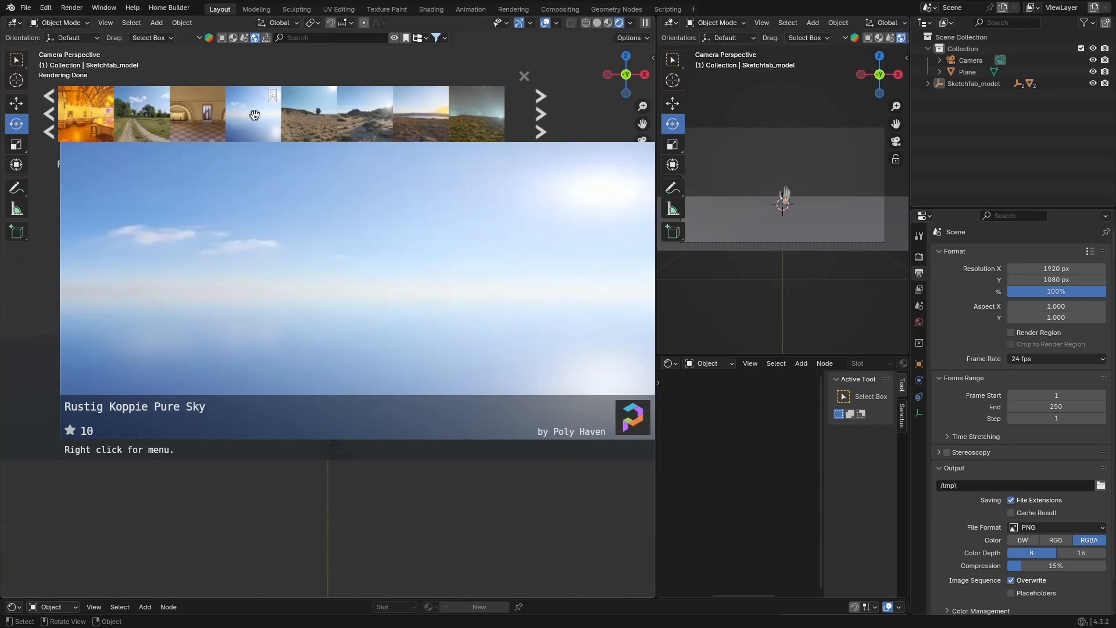
{"action": "left_click_drag", "start_coordinate": [254, 115], "coordinate": [274, 295]}
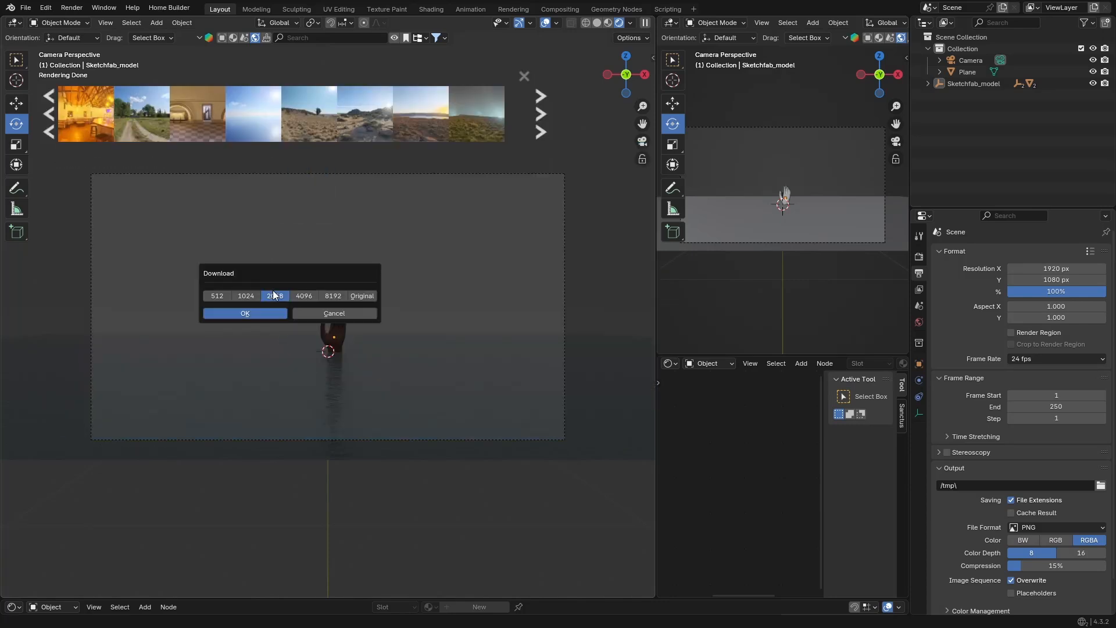
{"action": "left_click", "coordinate": [242, 312]}
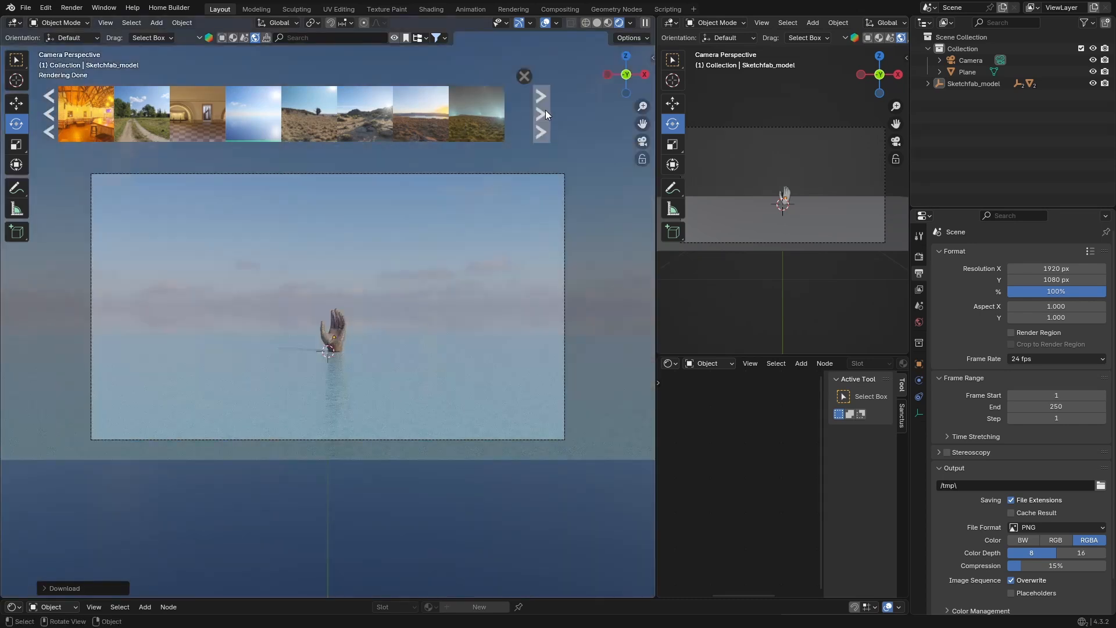
- Replace the environment with a pale blue clear-sky HDR from further along the free results
{"action": "left_click", "coordinate": [546, 113]}
{"action": "left_click", "coordinate": [545, 112]}
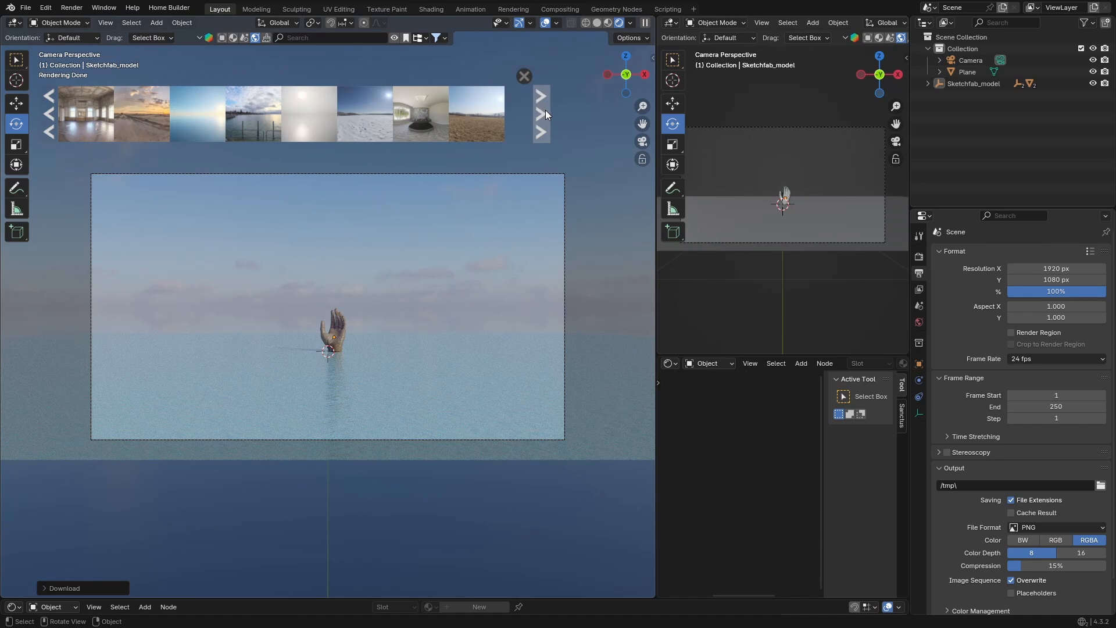
{"action": "left_click", "coordinate": [540, 117]}
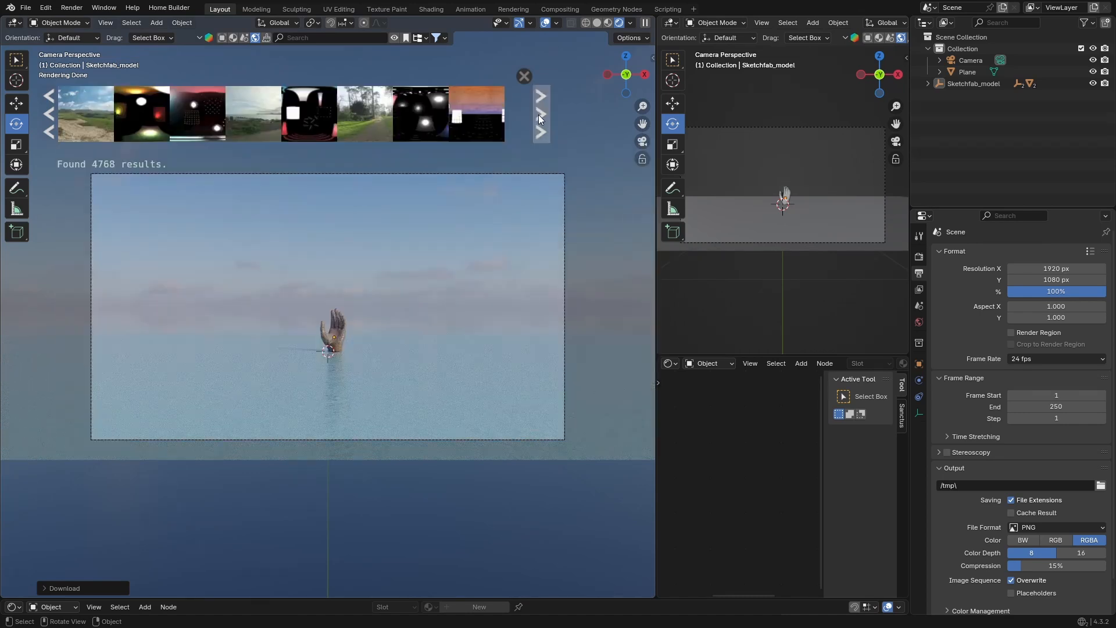
{"action": "left_click", "coordinate": [538, 116]}
{"action": "left_click", "coordinate": [538, 115]}
{"action": "left_click", "coordinate": [43, 111]}
{"action": "left_click", "coordinate": [43, 110]}
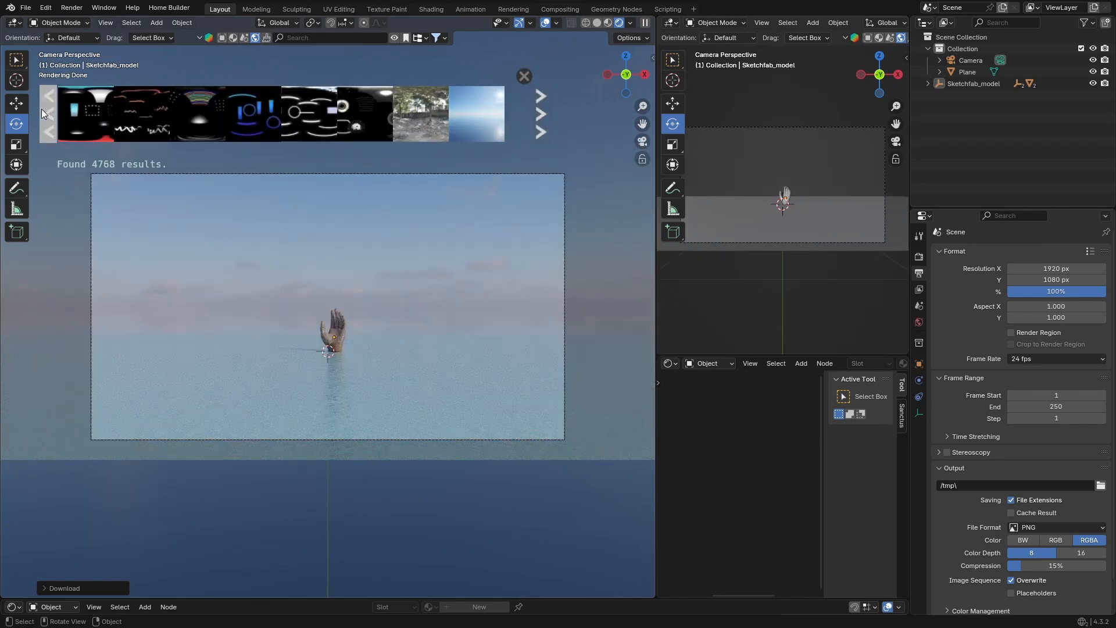
{"action": "left_click", "coordinate": [471, 119]}
{"action": "left_click", "coordinate": [343, 317]}
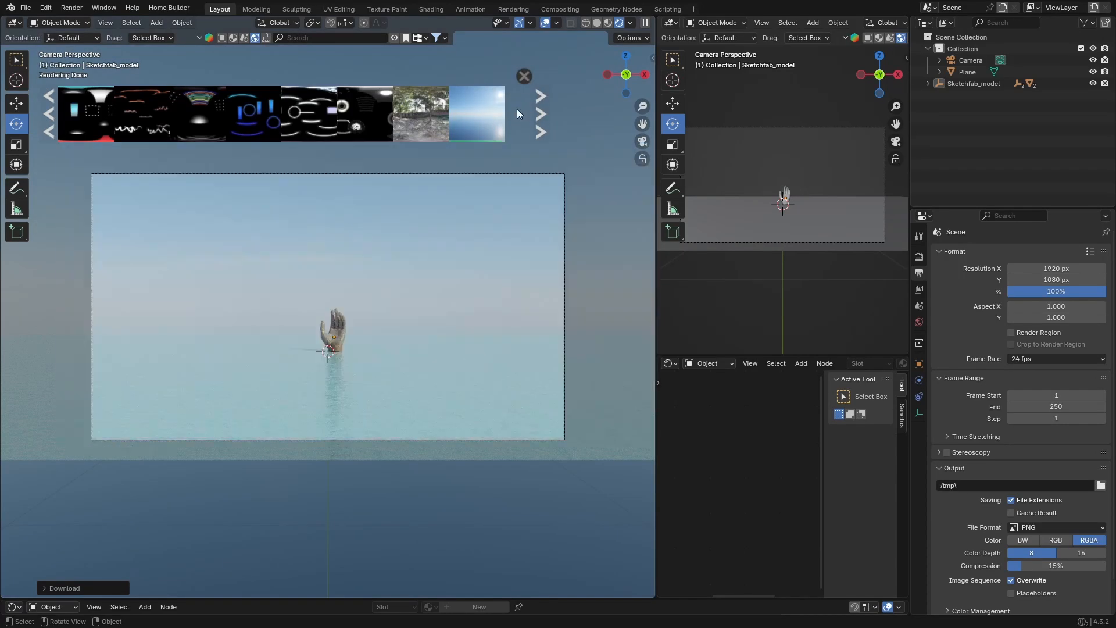
- Download the free Lonely Road Afternoon Pure Sky HDR at 2048 resolution as the world environment
{"action": "left_click", "coordinate": [539, 116]}
{"action": "left_click", "coordinate": [540, 124]}
{"action": "left_click", "coordinate": [540, 125]}
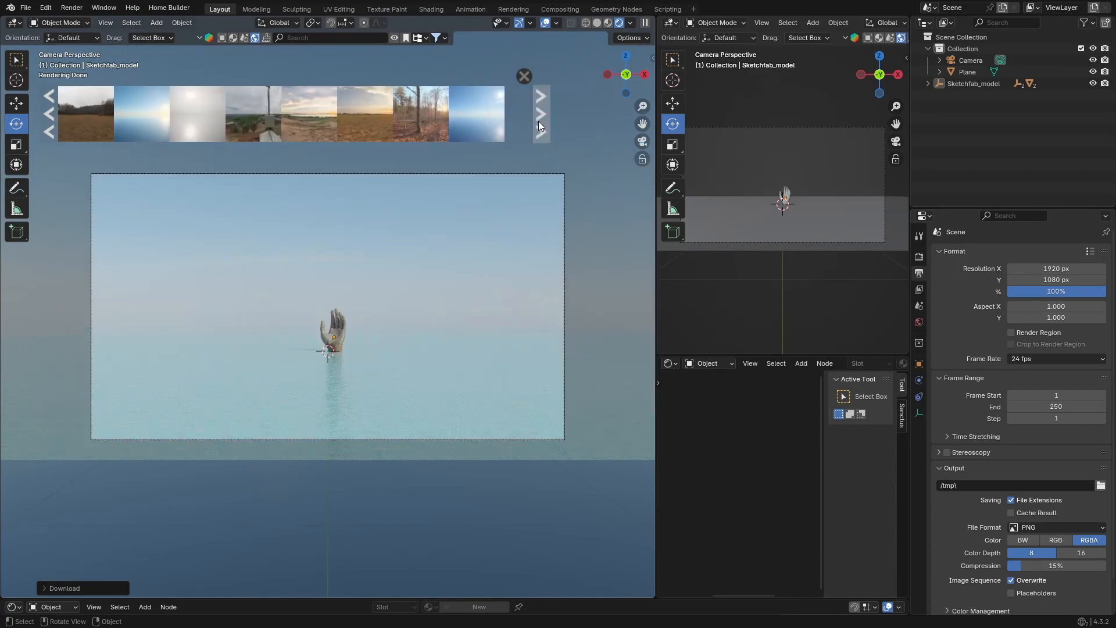
{"action": "left_click_drag", "start_coordinate": [142, 119], "coordinate": [312, 309]}
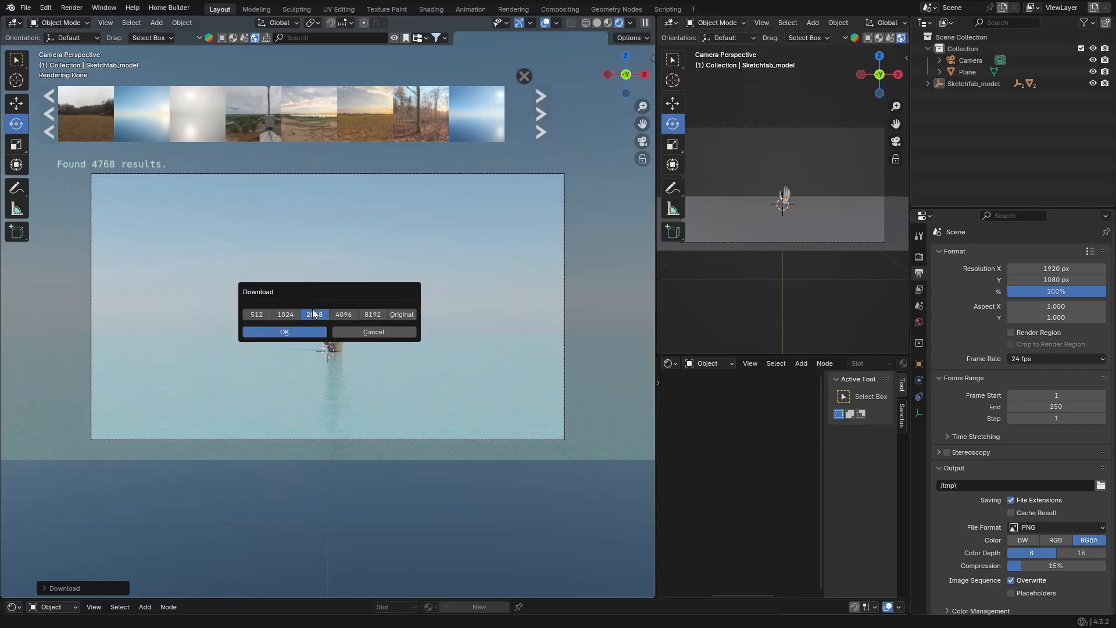
{"action": "left_click", "coordinate": [262, 335]}
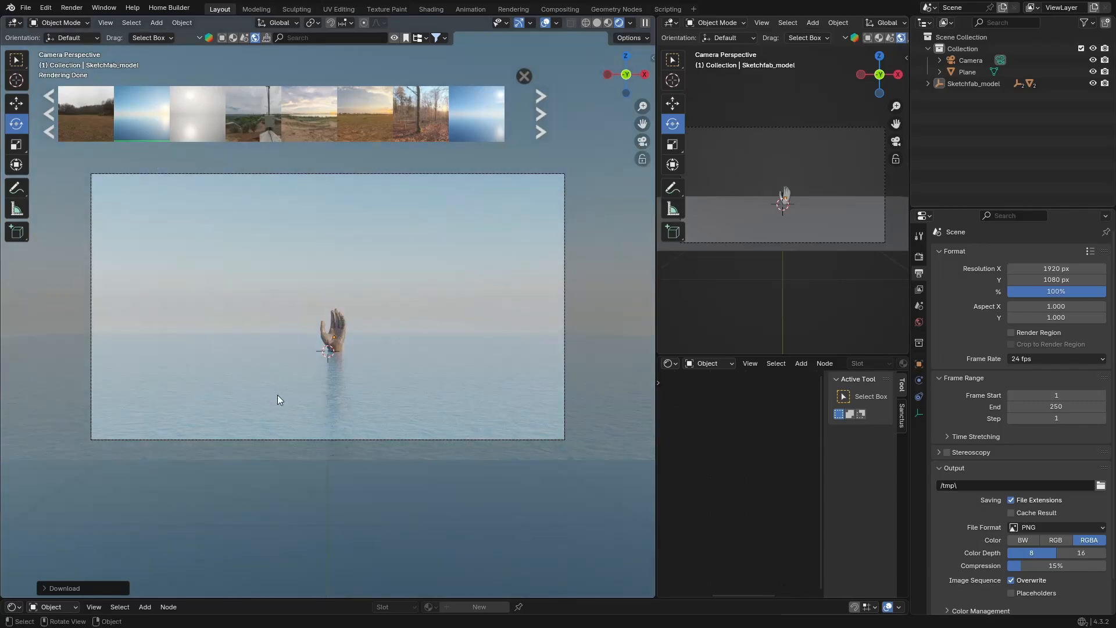
- Rotate the hand mesh freely so it is seen from the side with thumb and fingers spread apart
{"action": "left_click", "coordinate": [277, 395]}
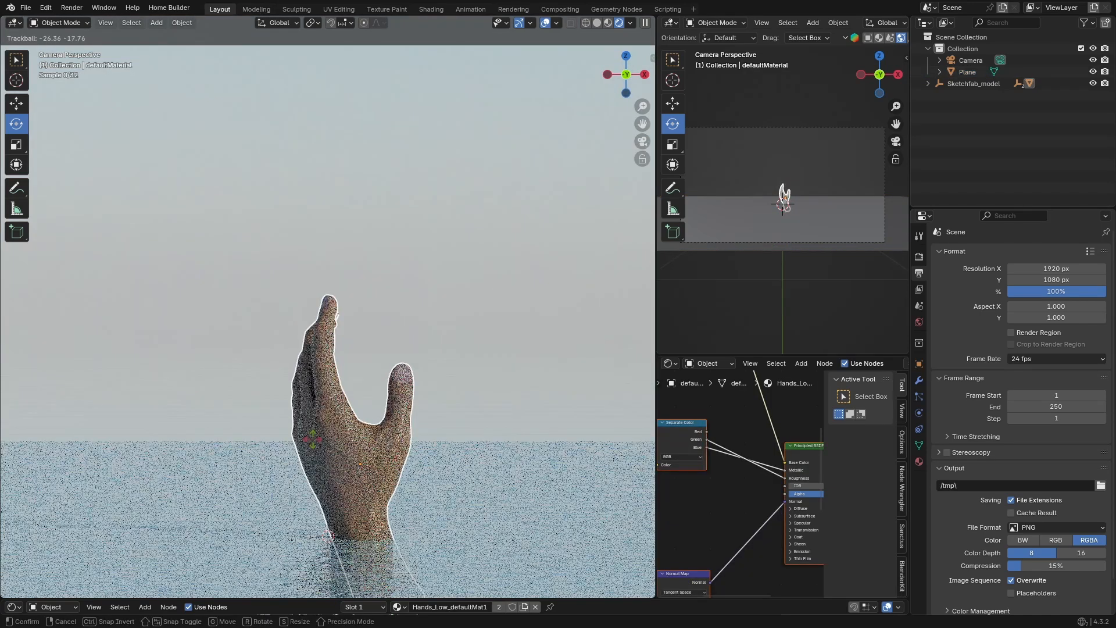
{"action": "left_click", "coordinate": [335, 396]}
{"action": "left_click", "coordinate": [396, 254]}
{"action": "scroll", "coordinate": [342, 392], "scroll_direction": "down", "scroll_amount": 9}
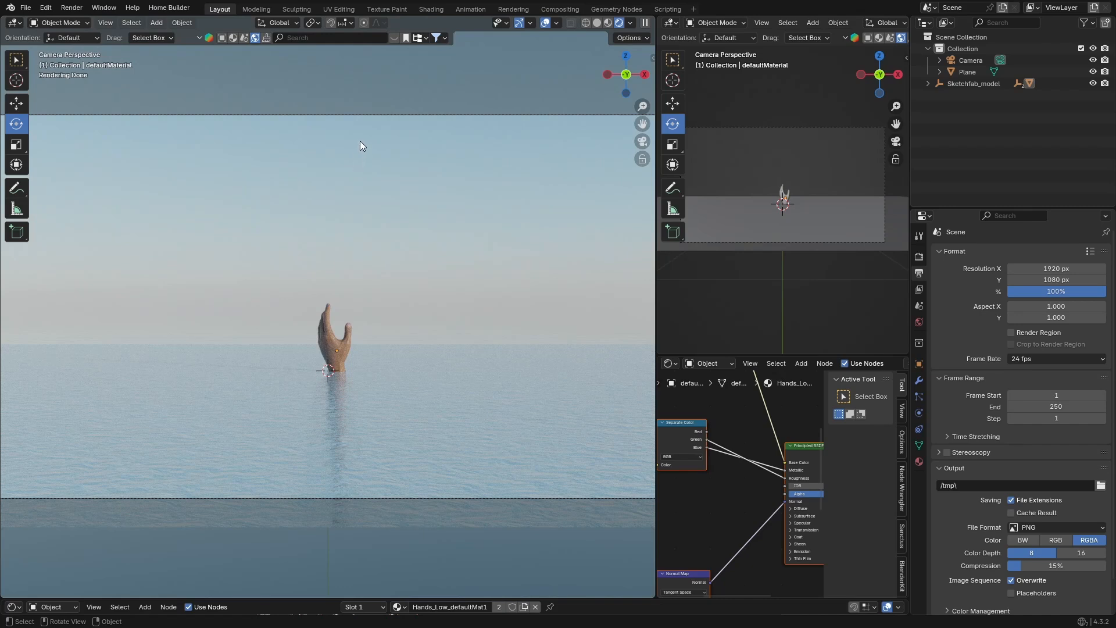
{"action": "scroll", "coordinate": [377, 196], "scroll_direction": "down", "scroll_amount": 3}
- Lower the world background strength to 0.5
{"action": "left_click", "coordinate": [919, 322]}
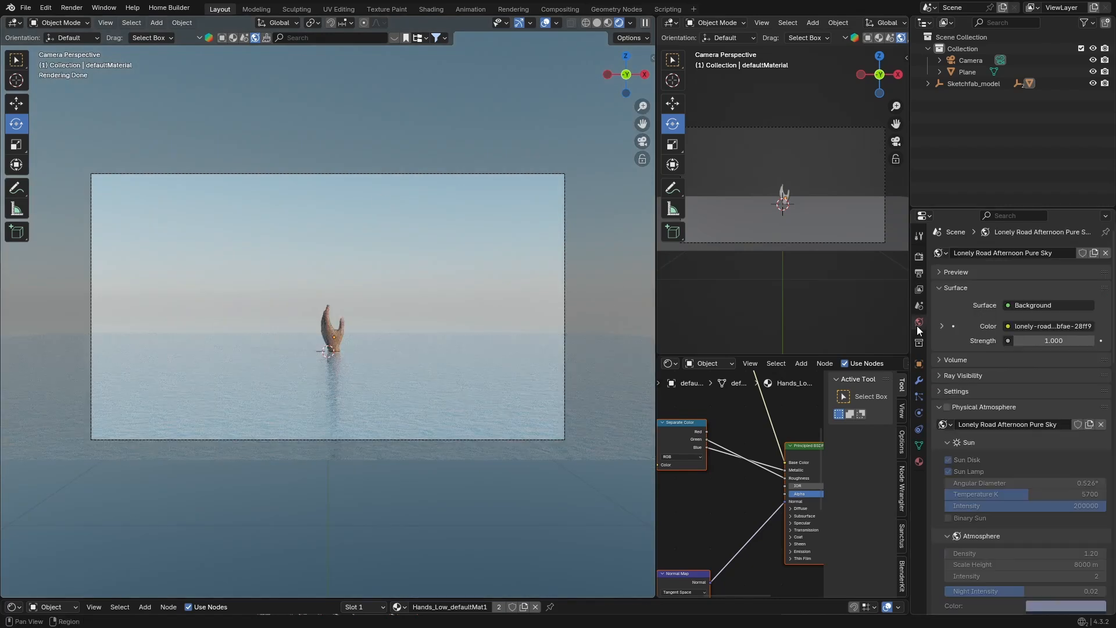
{"action": "left_click", "coordinate": [1020, 341]}
{"action": "left_click", "coordinate": [1020, 341]}
{"action": "left_click", "coordinate": [1019, 342]}
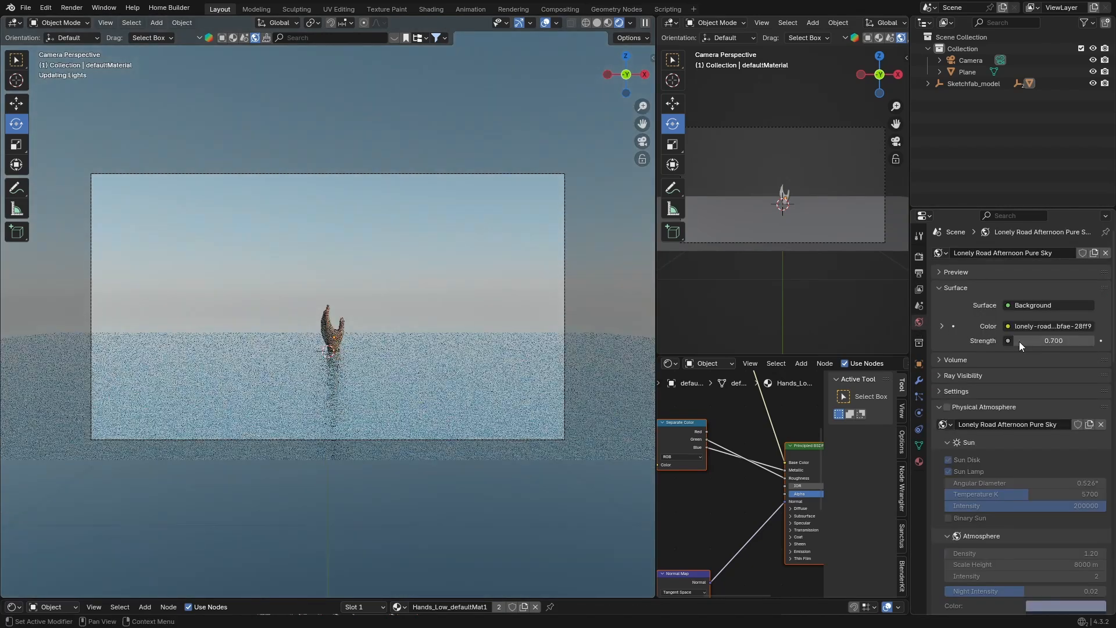
{"action": "left_click", "coordinate": [1020, 342]}
{"action": "left_click", "coordinate": [1019, 340]}
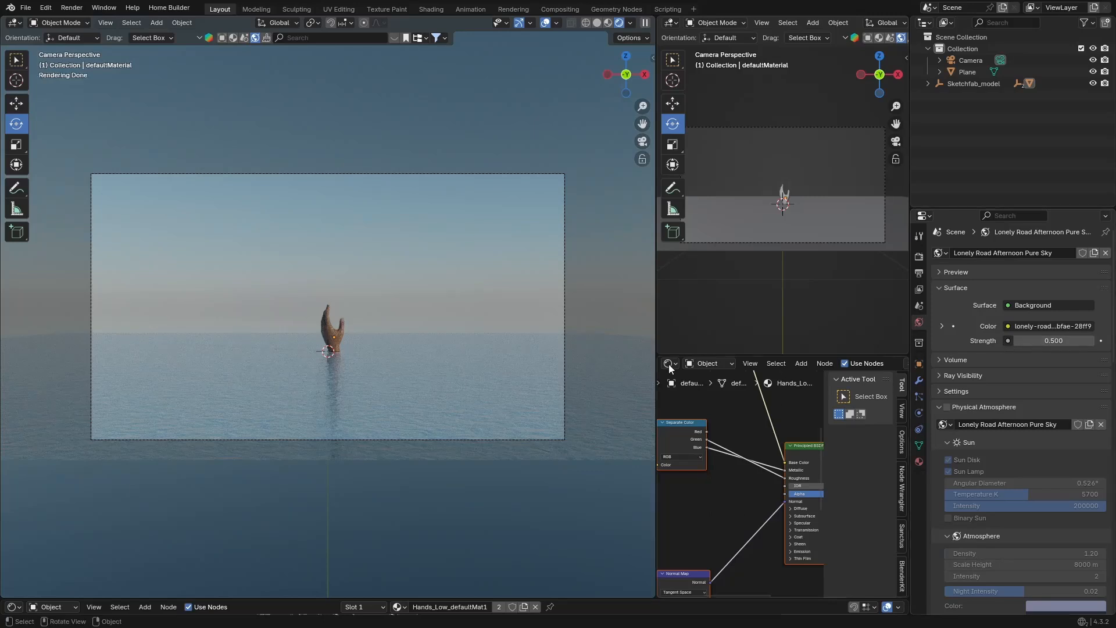
- Change the water plane's Principled BSDF base color to a more saturated light cyan
{"action": "left_click", "coordinate": [391, 387]}
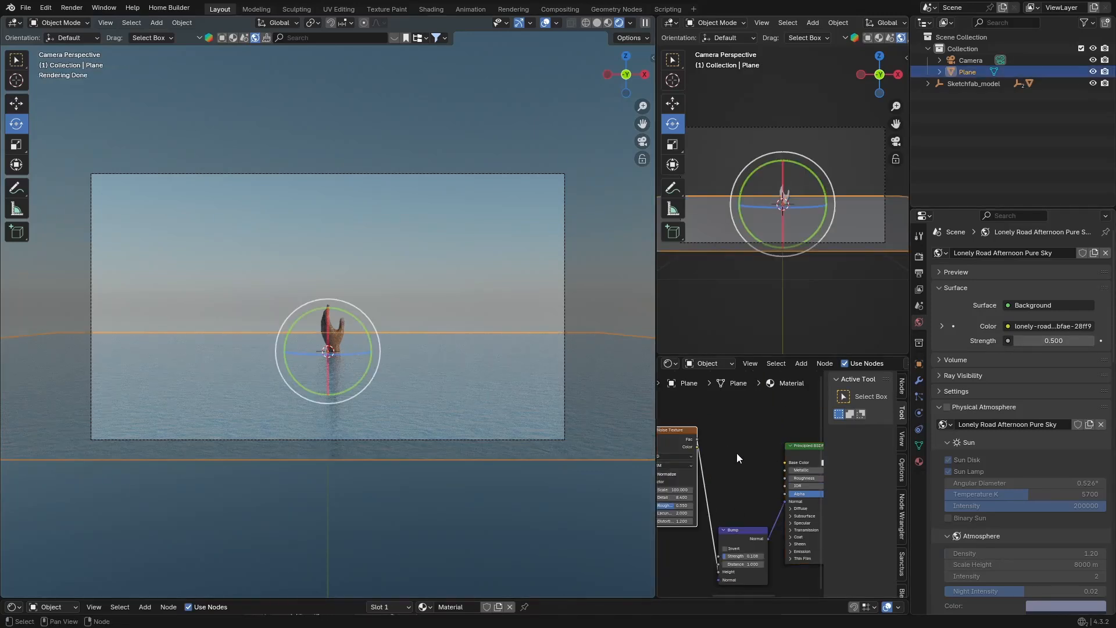
{"action": "middle_click_drag", "start_coordinate": [754, 454], "coordinate": [687, 439]}
{"action": "left_click", "coordinate": [773, 445]}
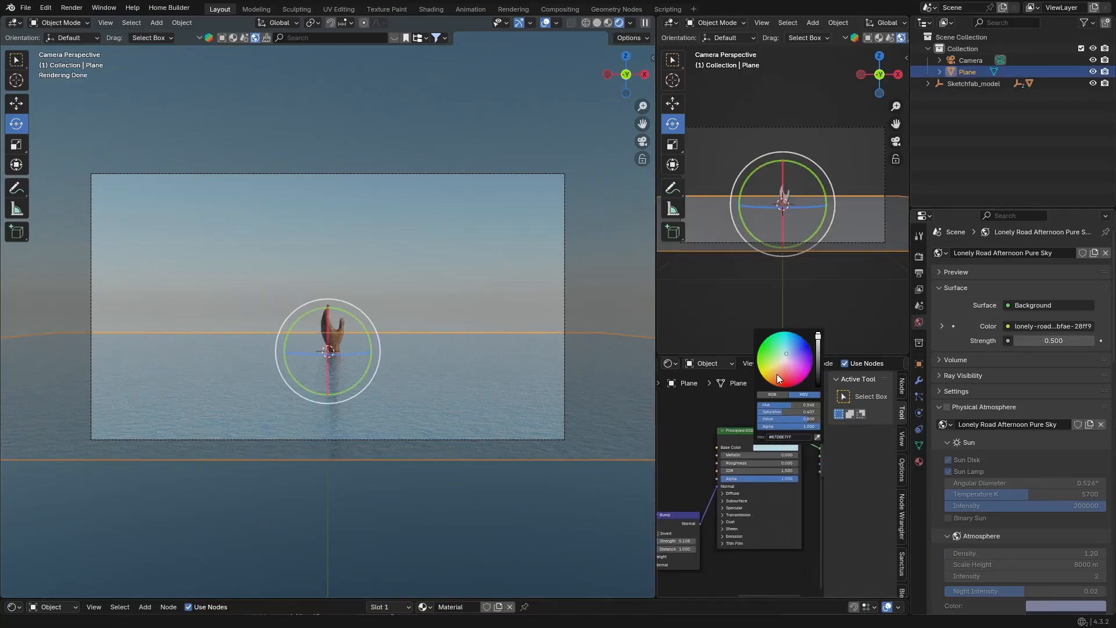
{"action": "left_click", "coordinate": [786, 346]}
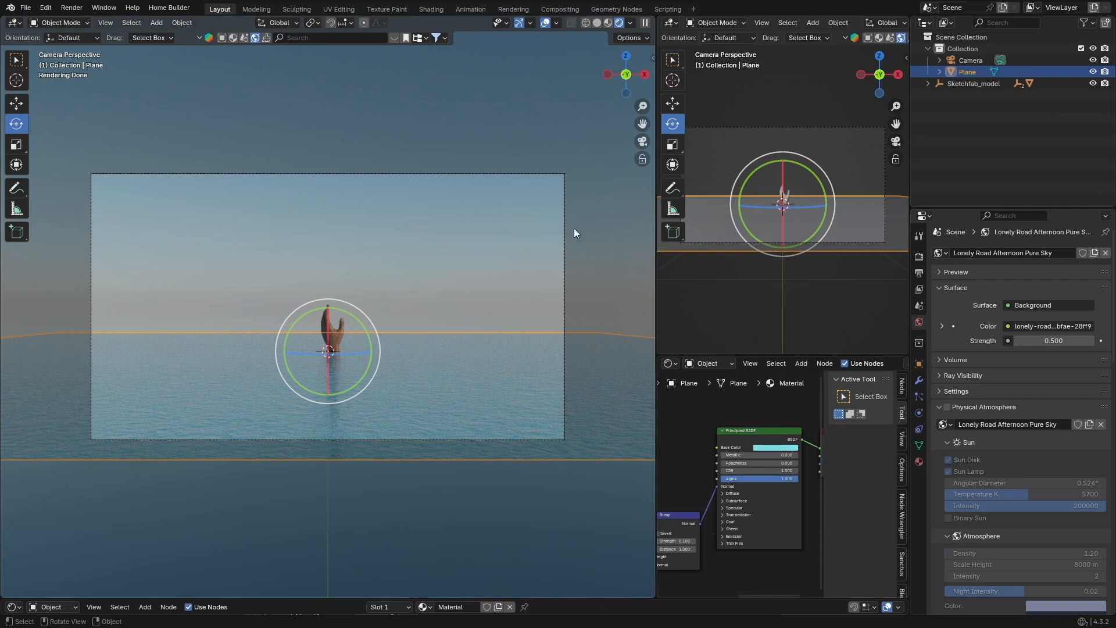
{"action": "left_click", "coordinate": [604, 242]}
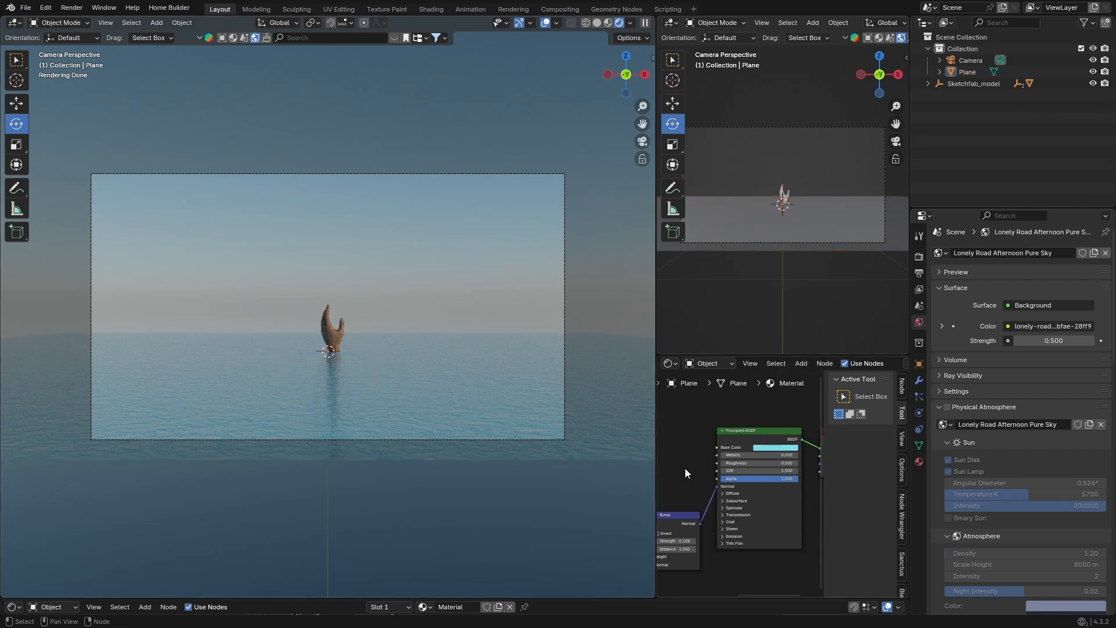
- Set the Noise Texture scale of the water material to 50 for larger ripples
{"action": "middle_click_drag", "start_coordinate": [685, 468], "coordinate": [777, 472]}
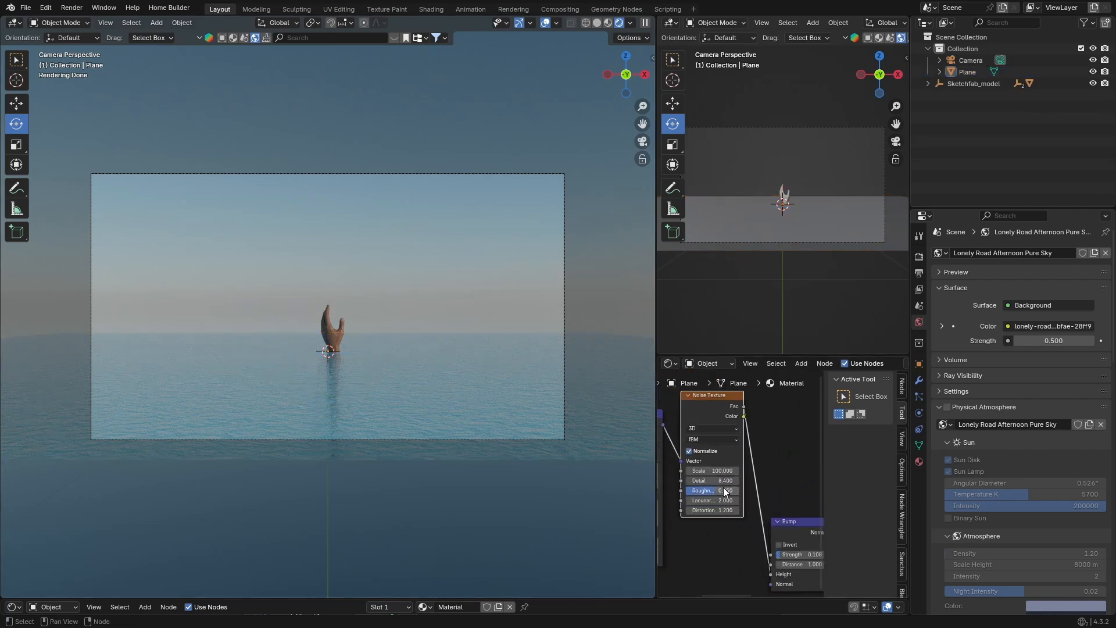
{"action": "scroll", "coordinate": [724, 491], "scroll_direction": "up", "scroll_amount": 1}
{"action": "left_click", "coordinate": [700, 470]}
{"action": "key", "text": "BackSpace"}
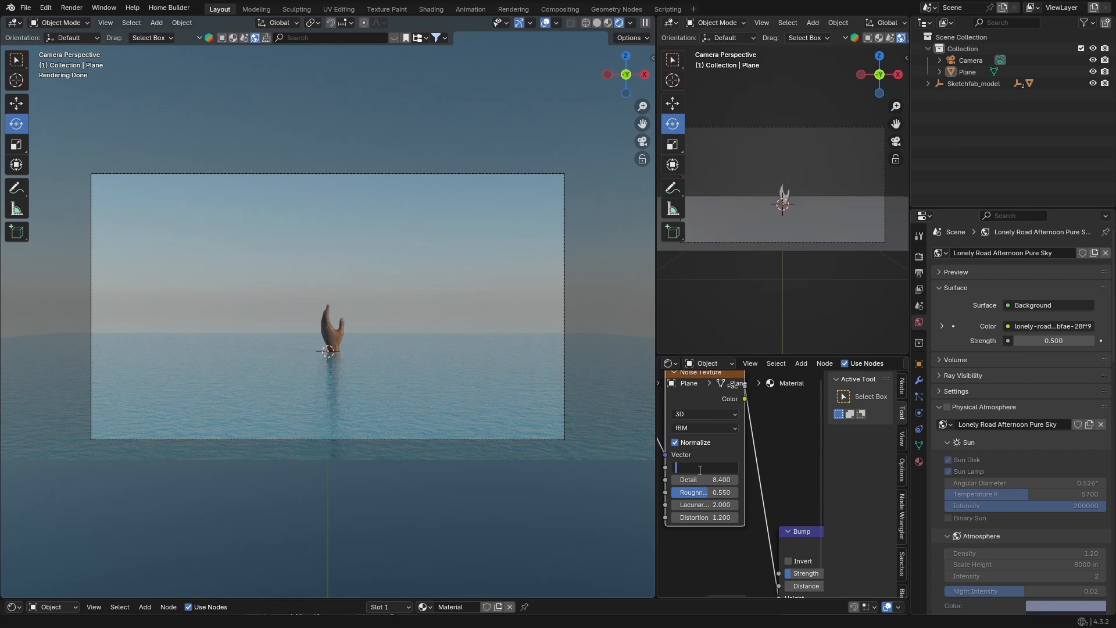
{"action": "type", "text": "50"}
{"action": "key", "text": "Return"}
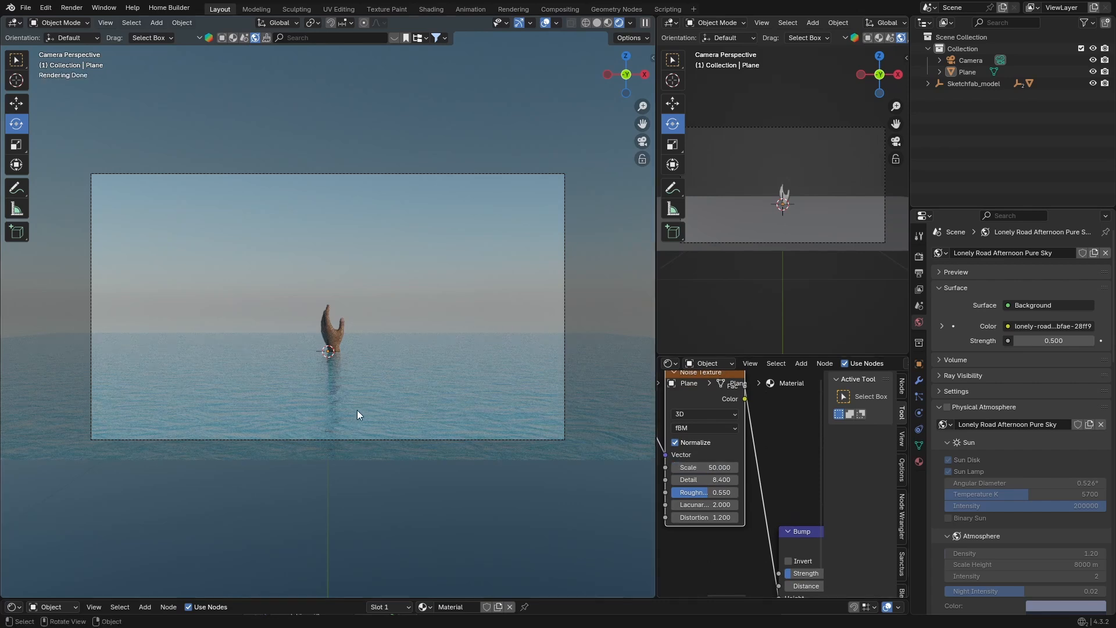
{"action": "scroll", "coordinate": [357, 410], "scroll_direction": "up", "scroll_amount": 2}
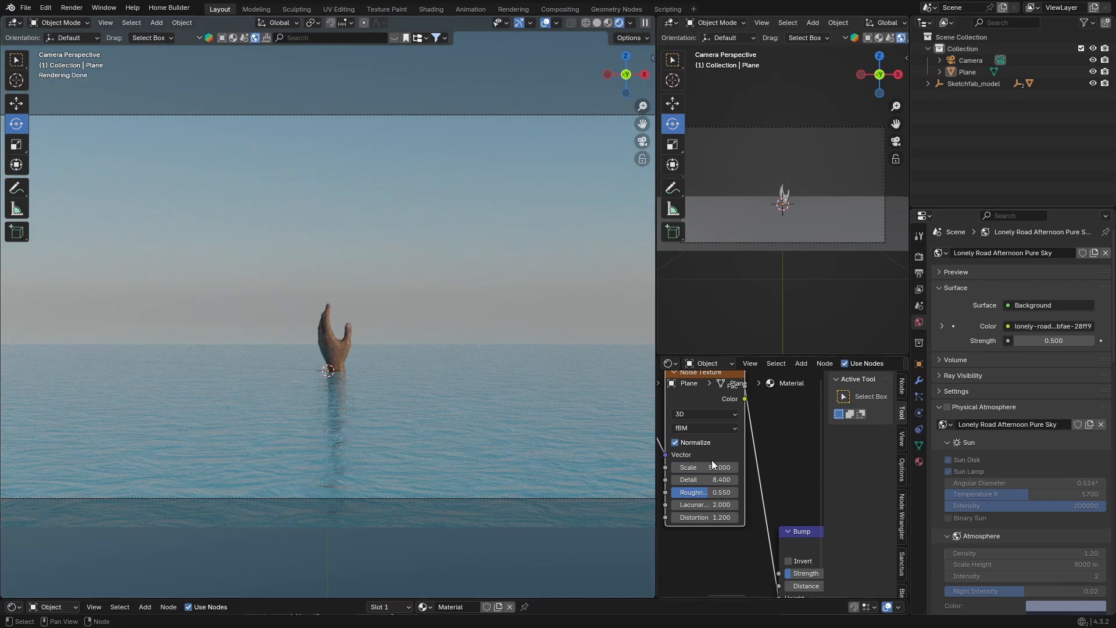
- Reduce the Bump node strength of the water material to 0.092
{"action": "middle_click_drag", "start_coordinate": [788, 473], "coordinate": [748, 466]}
{"action": "scroll", "coordinate": [748, 466], "scroll_direction": "up", "scroll_amount": 1}
{"action": "mouse_move", "coordinate": [760, 572]}
{"action": "left_mouse_down"}
{"action": "mouse_move", "coordinate": [812, 572]}
{"action": "mouse_move", "coordinate": [752, 573]}
{"action": "left_mouse_up"}
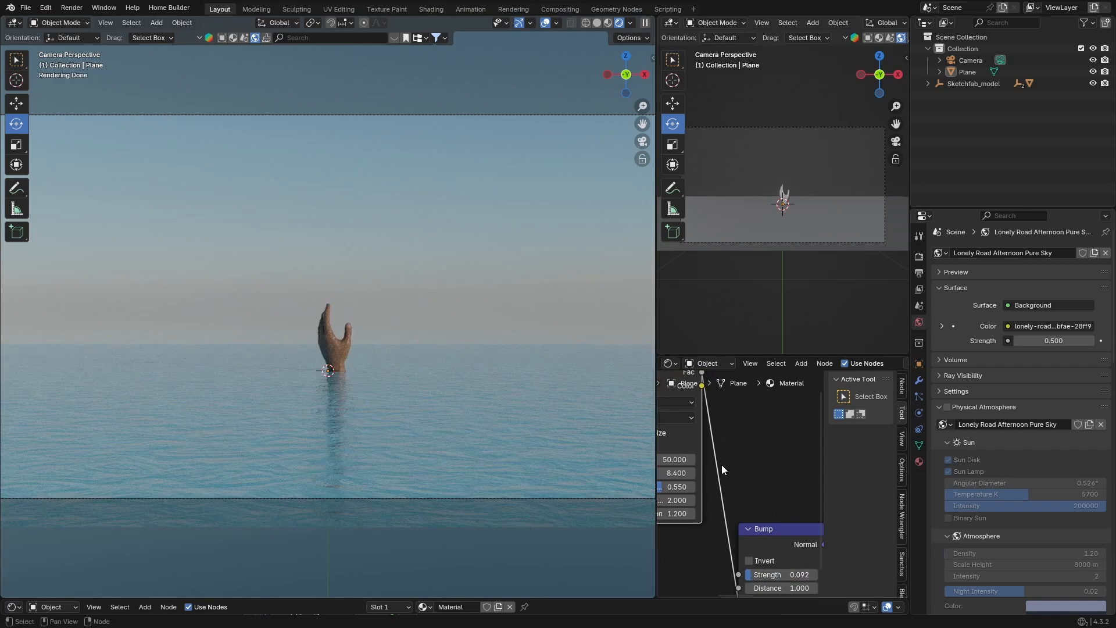
- Set the water material's Metallic to about 0.459 and keep Roughness at 0
{"action": "middle_click_drag", "start_coordinate": [837, 426], "coordinate": [673, 441]}
{"action": "left_click_drag", "start_coordinate": [696, 440], "coordinate": [752, 443]}
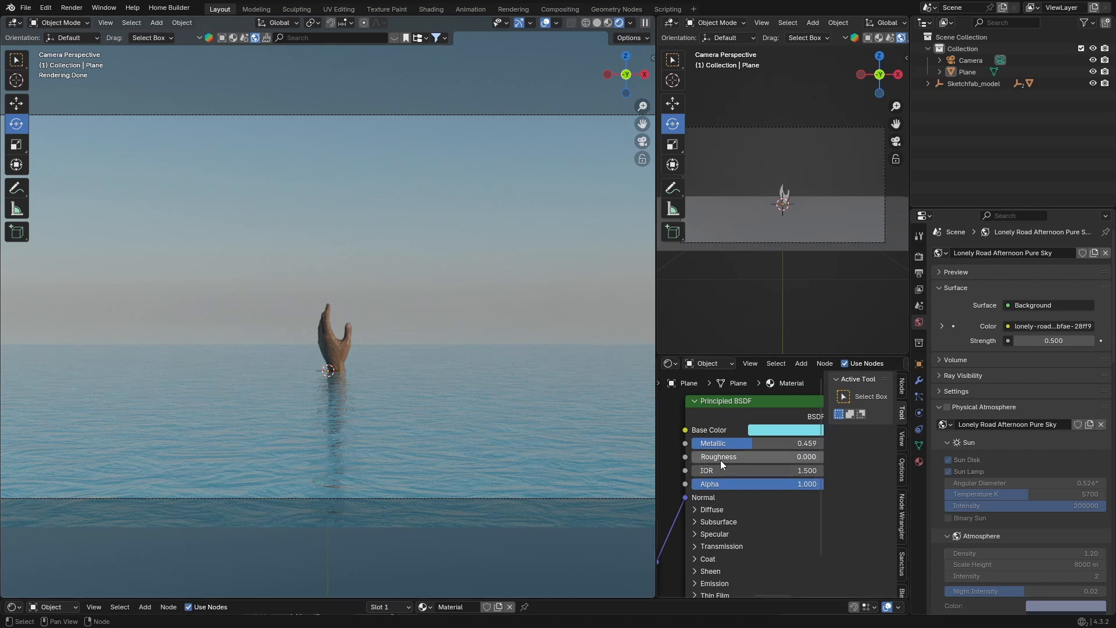
{"action": "left_click_drag", "start_coordinate": [703, 455], "coordinate": [695, 455]}
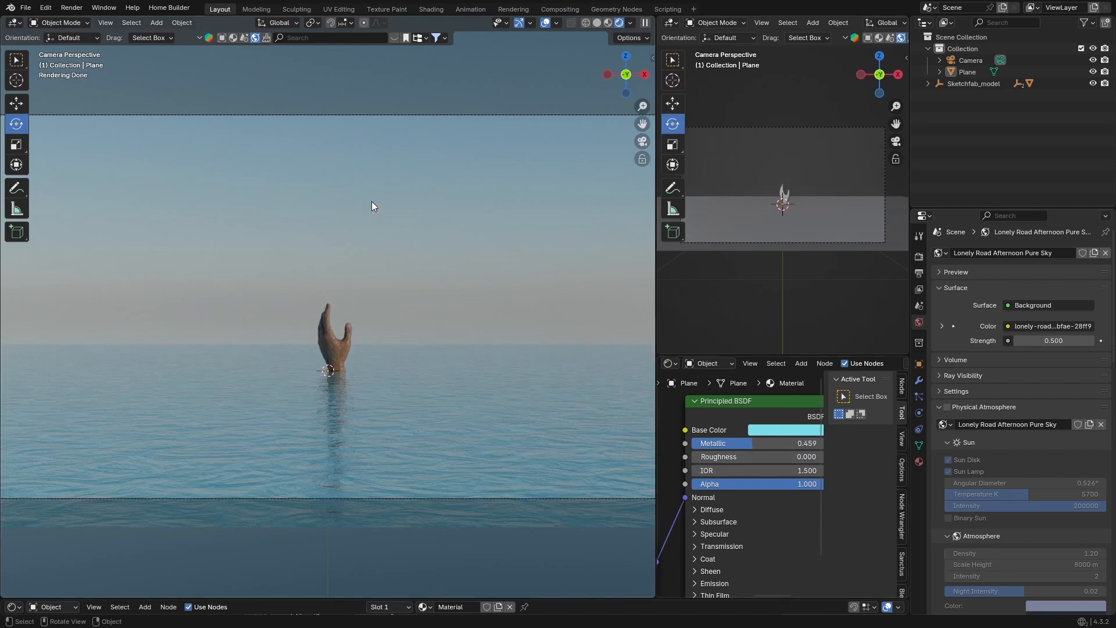
- In the Shading workspace, delete the Texture Coordinate, Mapping and environment image nodes from the world shader
{"action": "scroll", "coordinate": [344, 246], "scroll_direction": "down", "scroll_amount": 3}
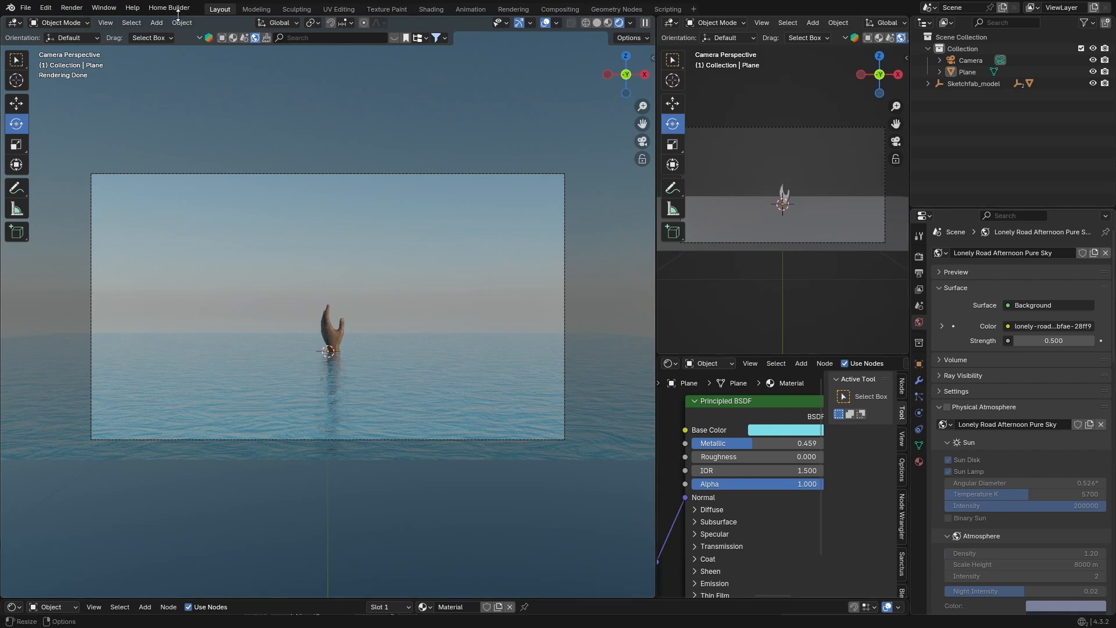
{"action": "left_click", "coordinate": [433, 11]}
{"action": "left_click", "coordinate": [211, 364]}
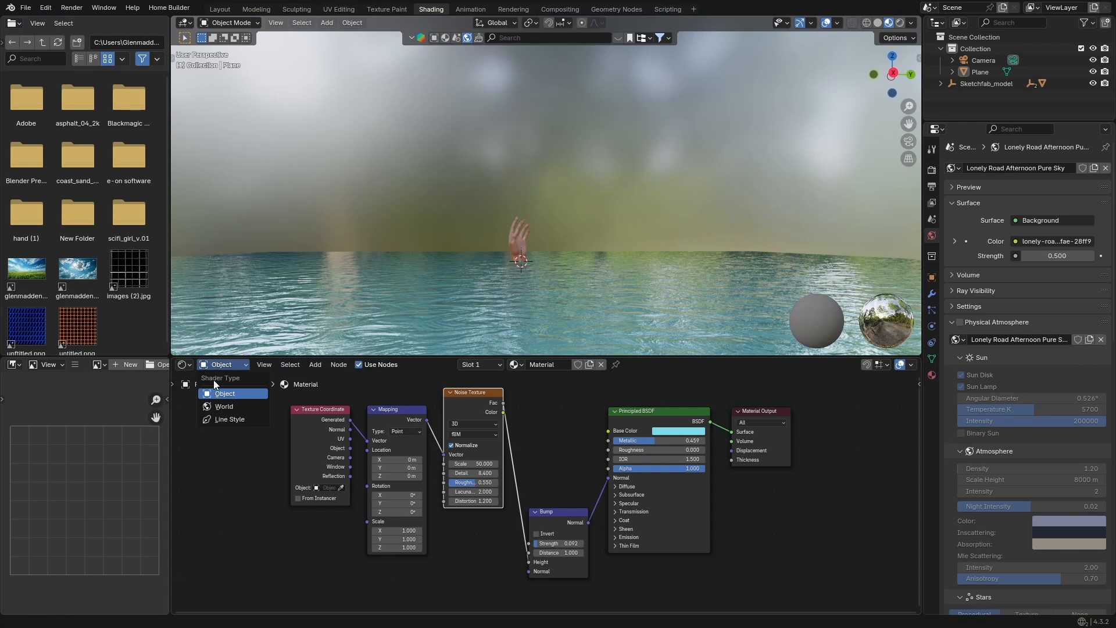
{"action": "left_click", "coordinate": [223, 406]}
{"action": "middle_click_drag", "start_coordinate": [467, 466], "coordinate": [471, 405]}
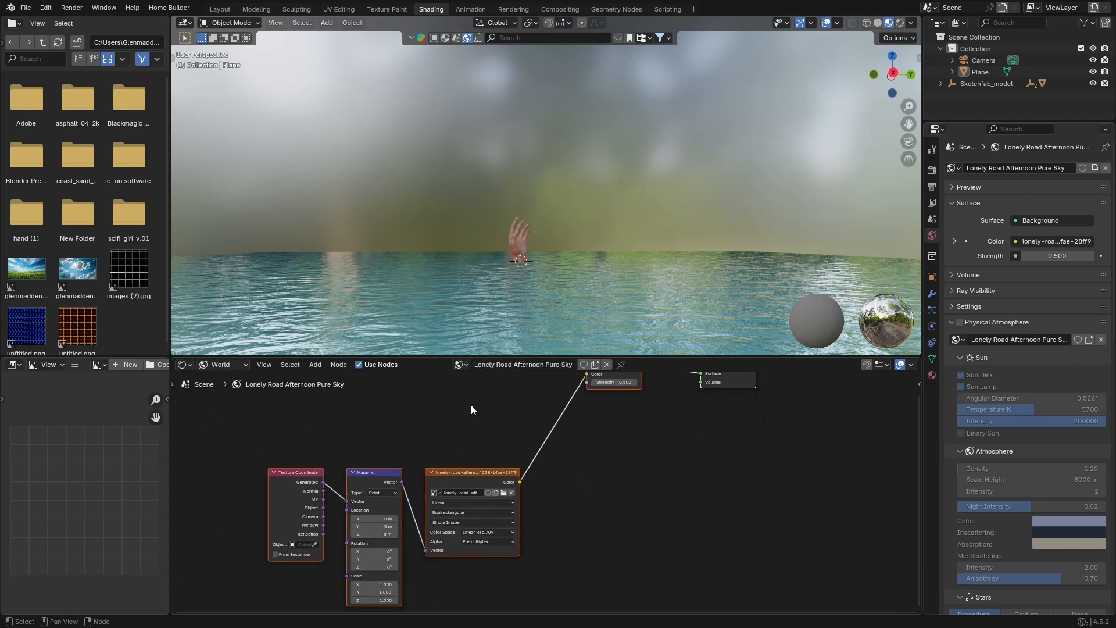
{"action": "left_click_drag", "start_coordinate": [498, 418], "coordinate": [272, 564]}
{"action": "key", "text": "x"}
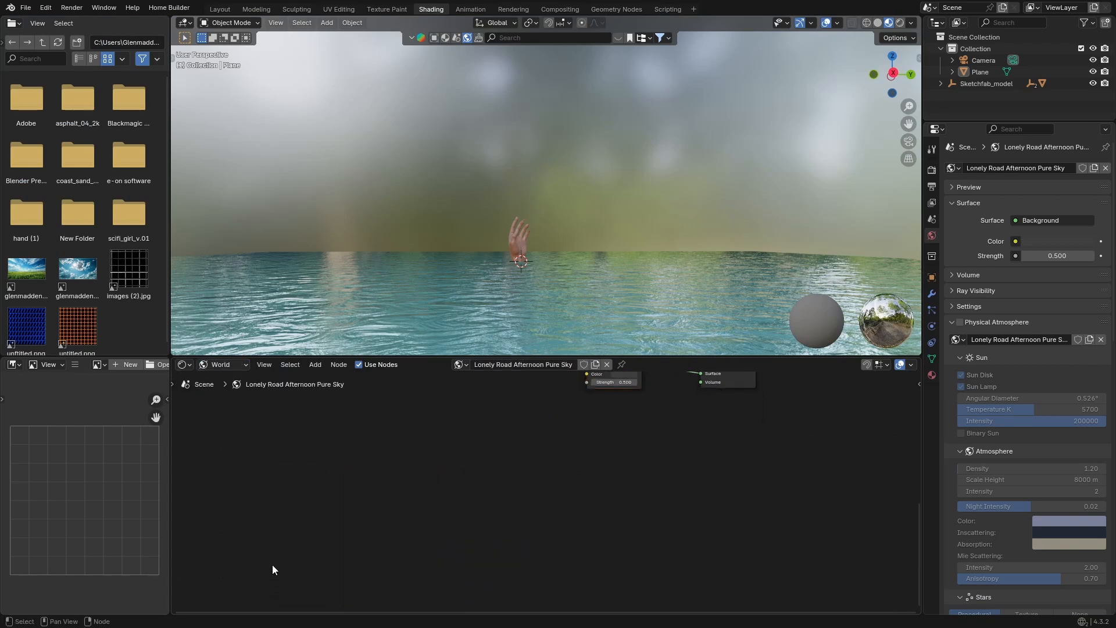
- Add an Environment Texture node feeding the Background color, with Texture Coordinate and Mapping nodes attached to its vector input
{"action": "middle_click_drag", "start_coordinate": [469, 438], "coordinate": [471, 501]}
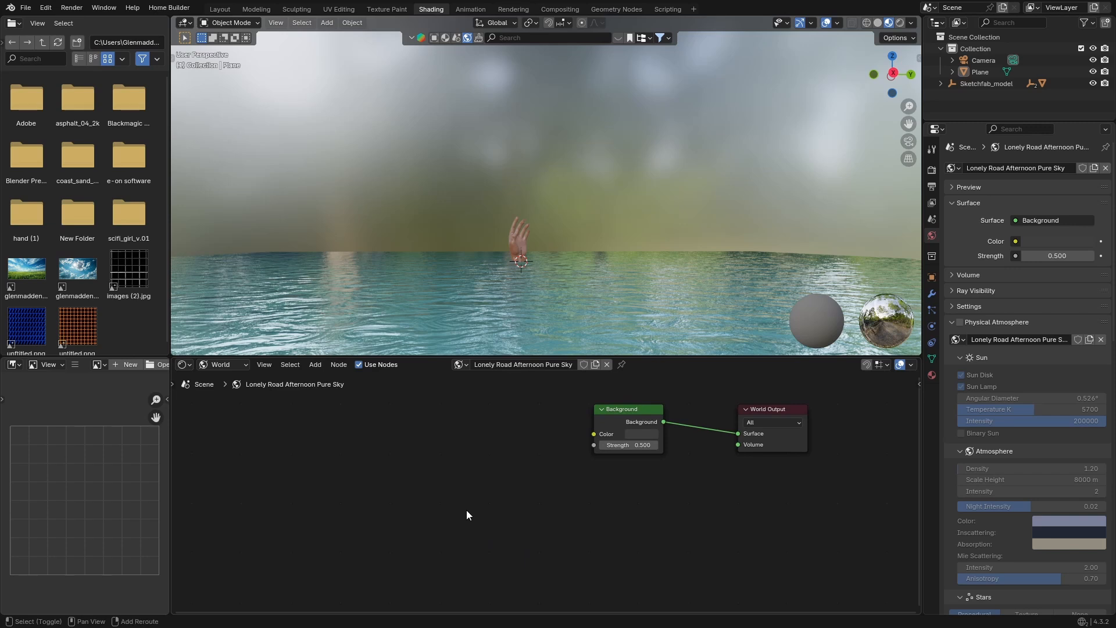
{"action": "key", "text": "shift+a"}
{"action": "left_click", "coordinate": [417, 483]}
{"action": "type", "text": "environment"}
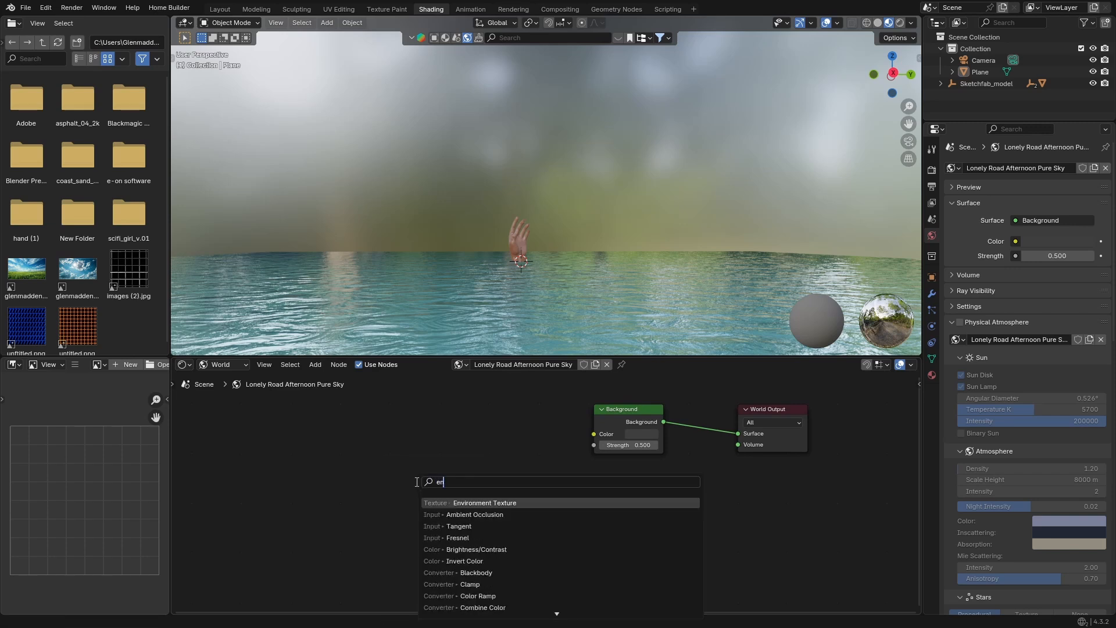
{"action": "key", "text": "Return"}
{"action": "left_click_drag", "start_coordinate": [516, 448], "coordinate": [591, 435]}
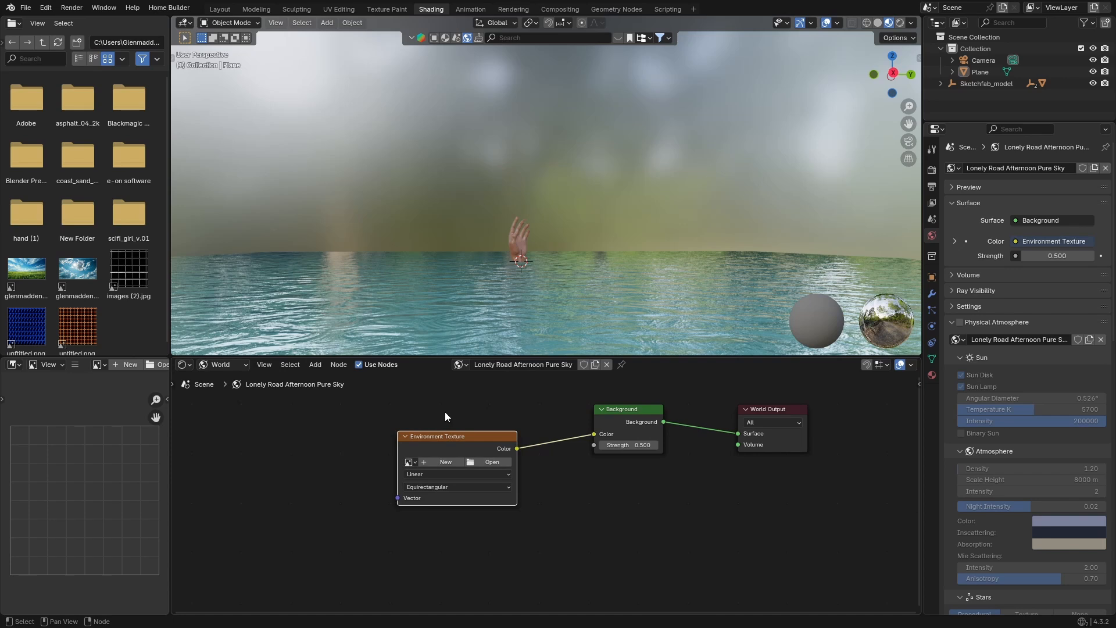
{"action": "key", "text": "ctrl+t"}
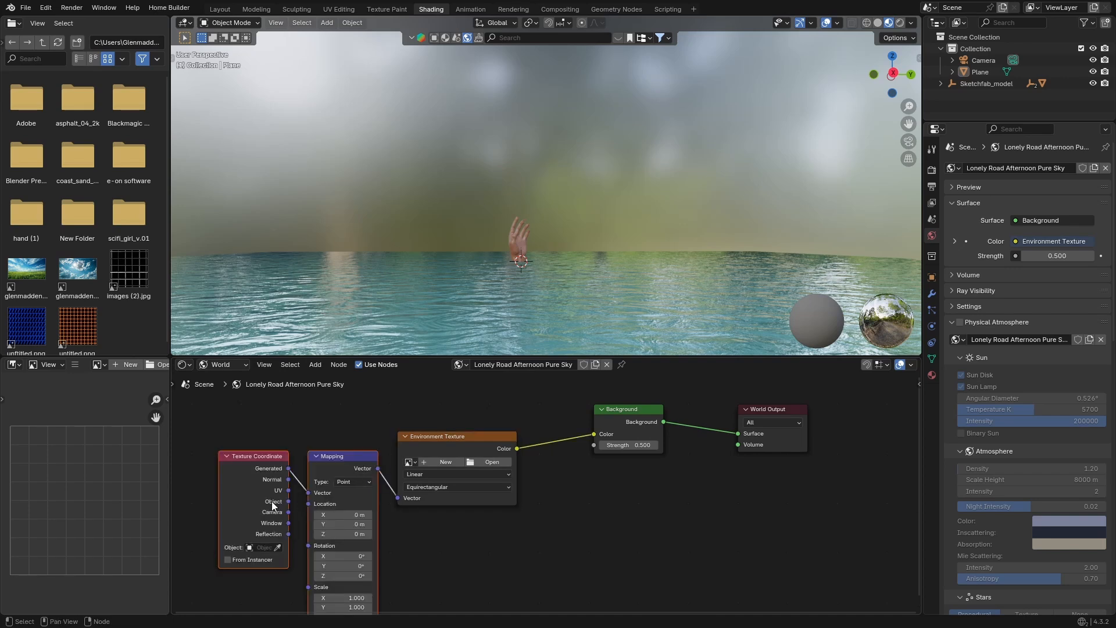
- Load the medium cloud EXR from the Above Cloud HDRI folder into the Environment Texture node
{"action": "left_click", "coordinate": [490, 462]}
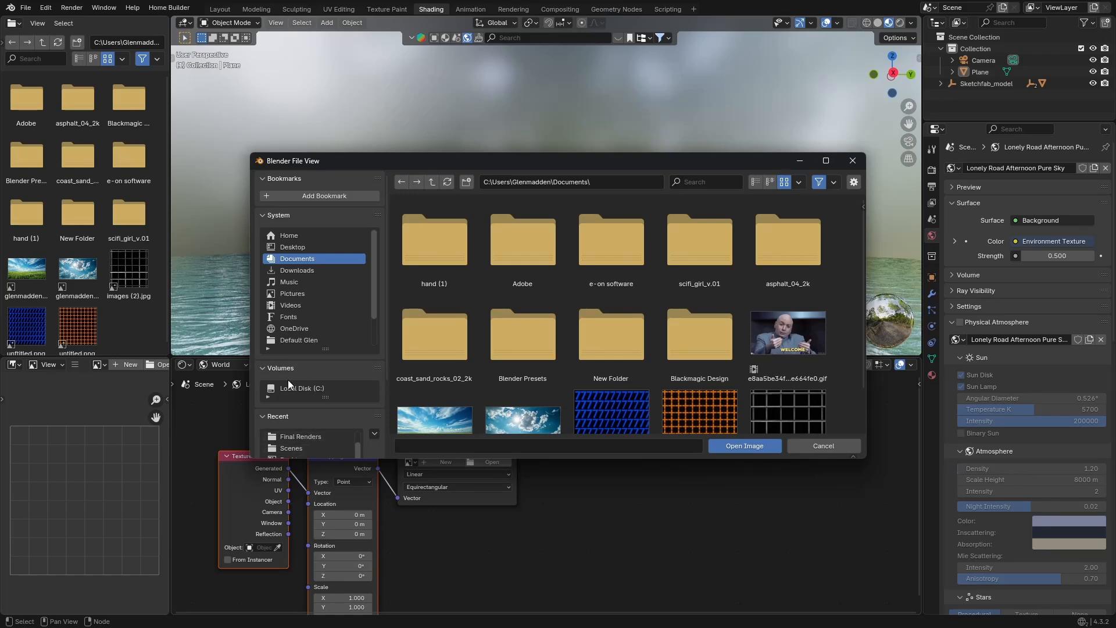
{"action": "scroll", "coordinate": [289, 437], "scroll_direction": "down", "scroll_amount": 1}
{"action": "left_click", "coordinate": [289, 447]}
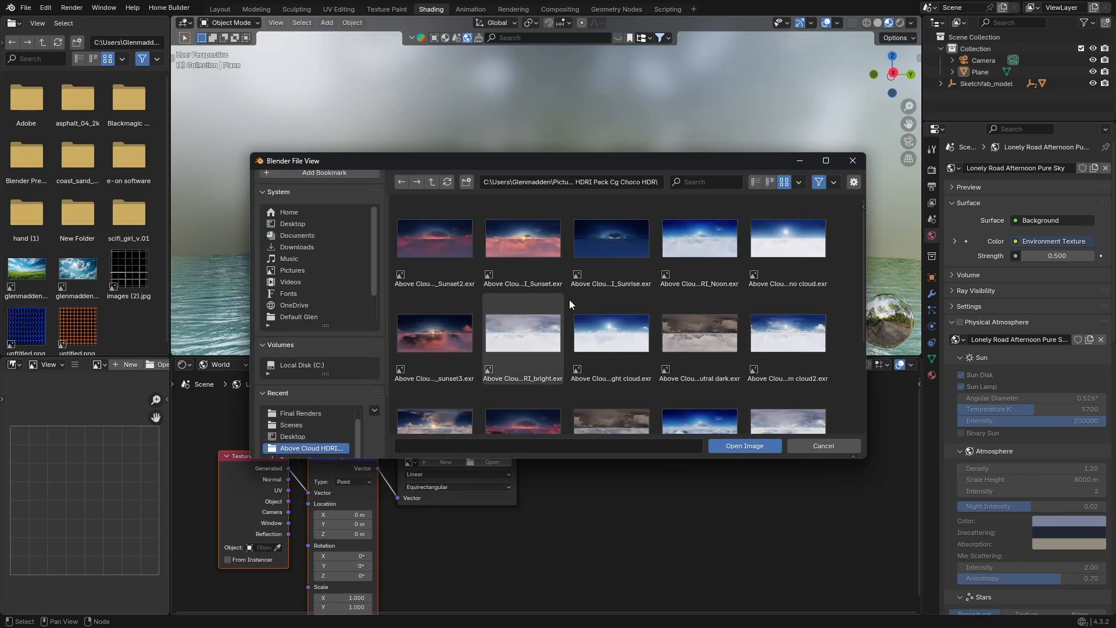
{"action": "scroll", "coordinate": [541, 320], "scroll_direction": "down", "scroll_amount": 2}
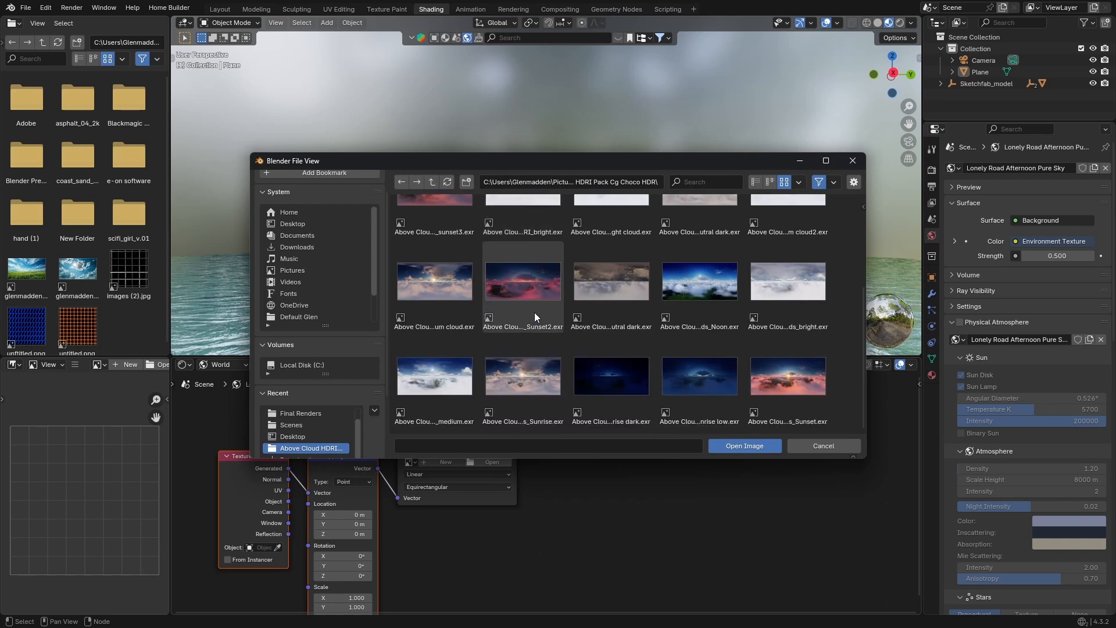
{"action": "scroll", "coordinate": [535, 316], "scroll_direction": "up", "scroll_amount": 1}
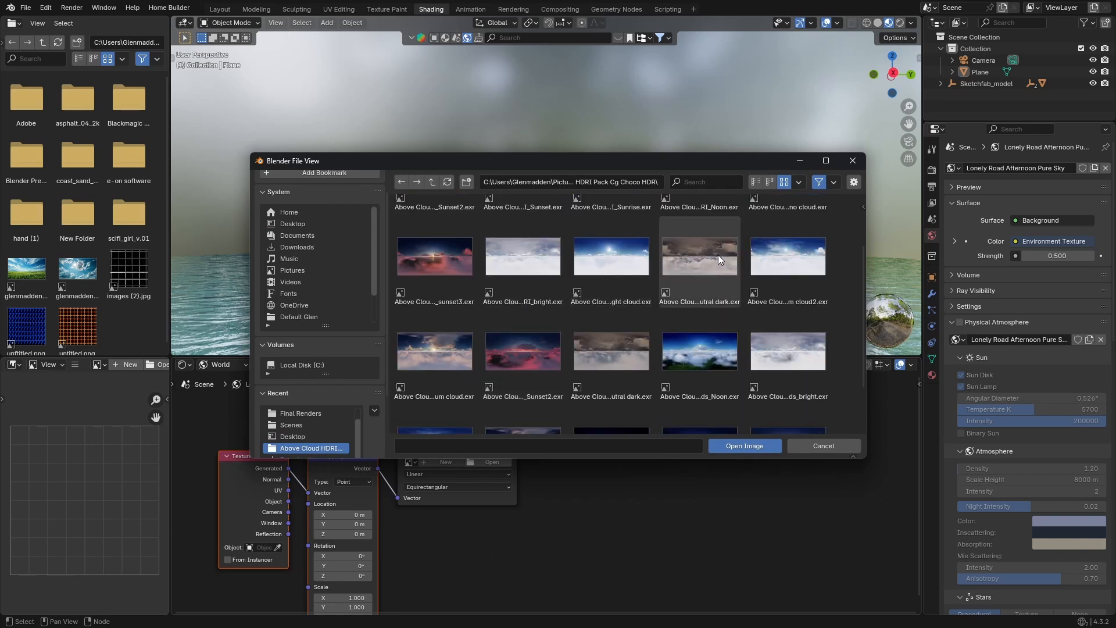
{"action": "left_click", "coordinate": [779, 252]}
{"action": "left_click", "coordinate": [745, 446]}
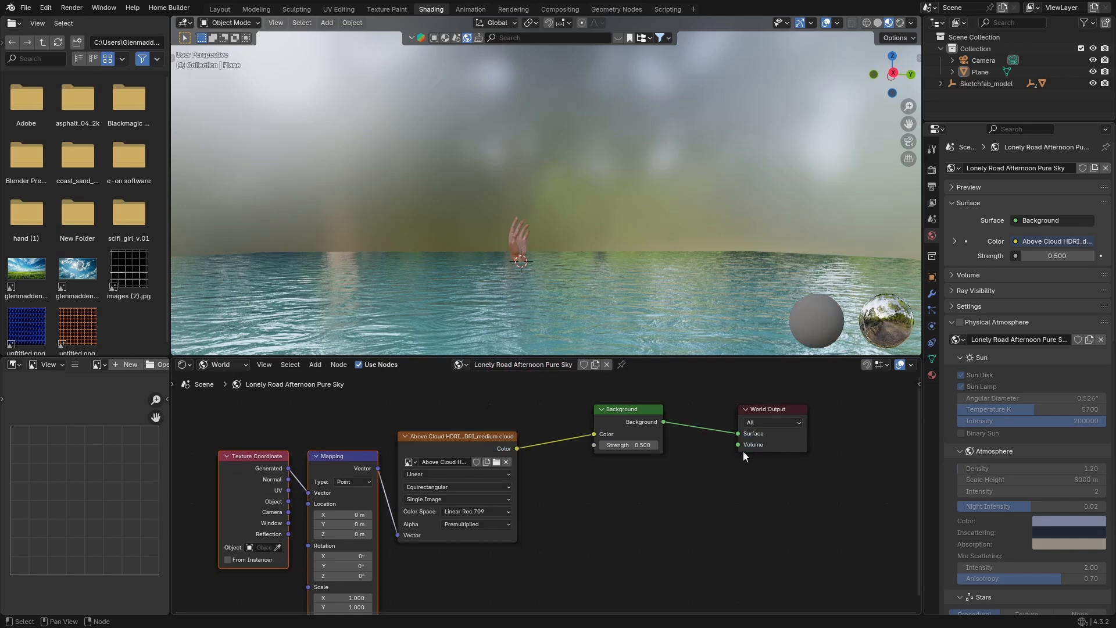
- Show the Shading viewport through the camera with rendered shading and compare the new sky with the Layout view
{"action": "left_click", "coordinate": [908, 141]}
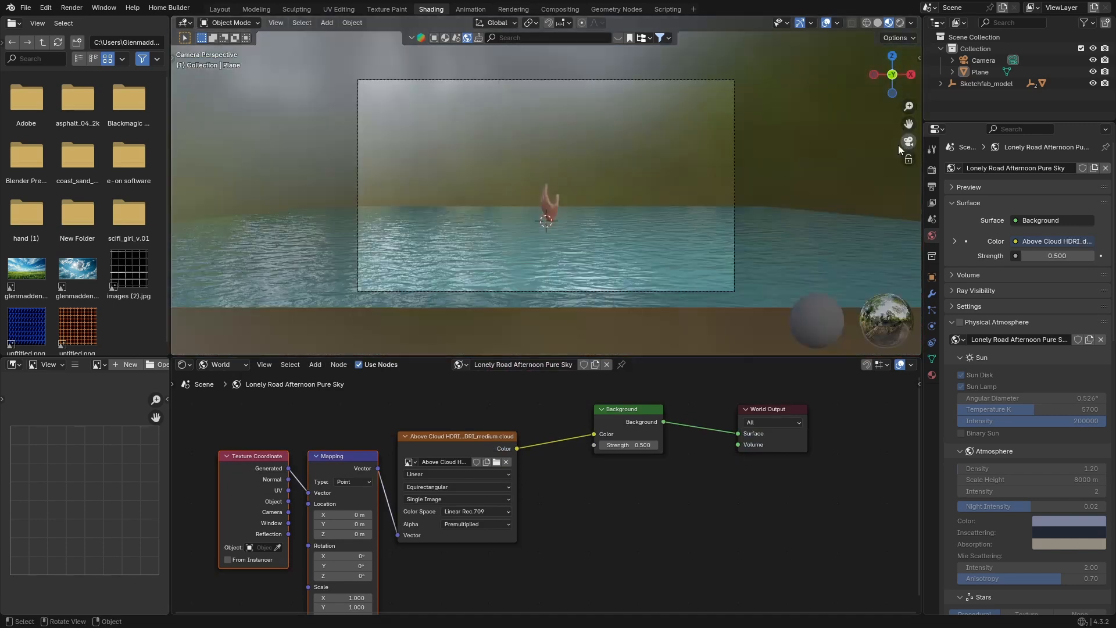
{"action": "left_click", "coordinate": [899, 22]}
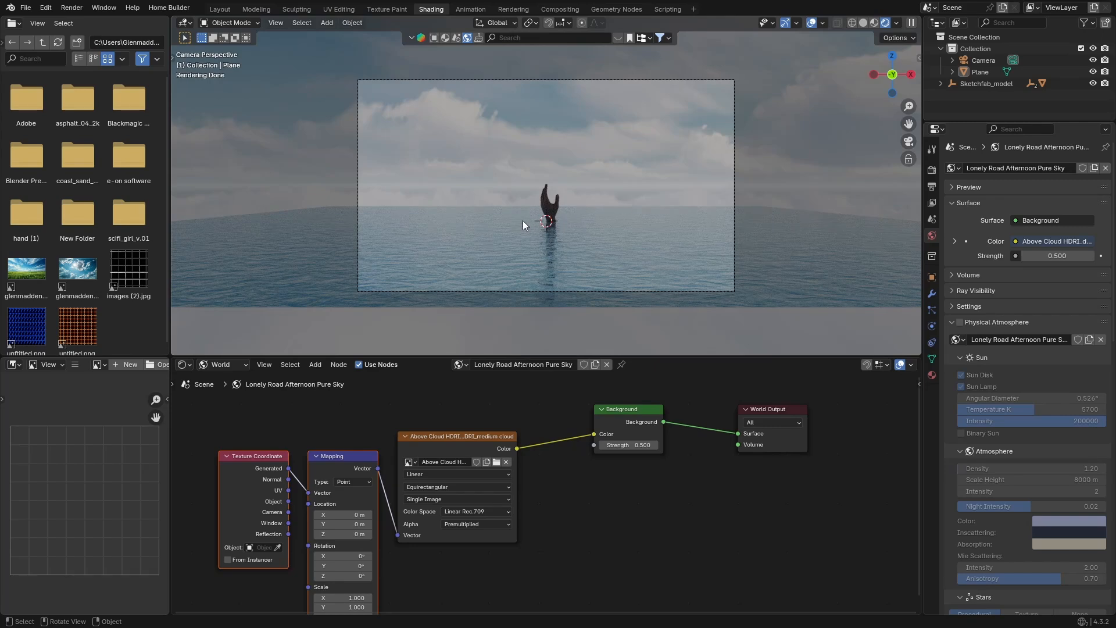
{"action": "scroll", "coordinate": [522, 221], "scroll_direction": "up", "scroll_amount": 3}
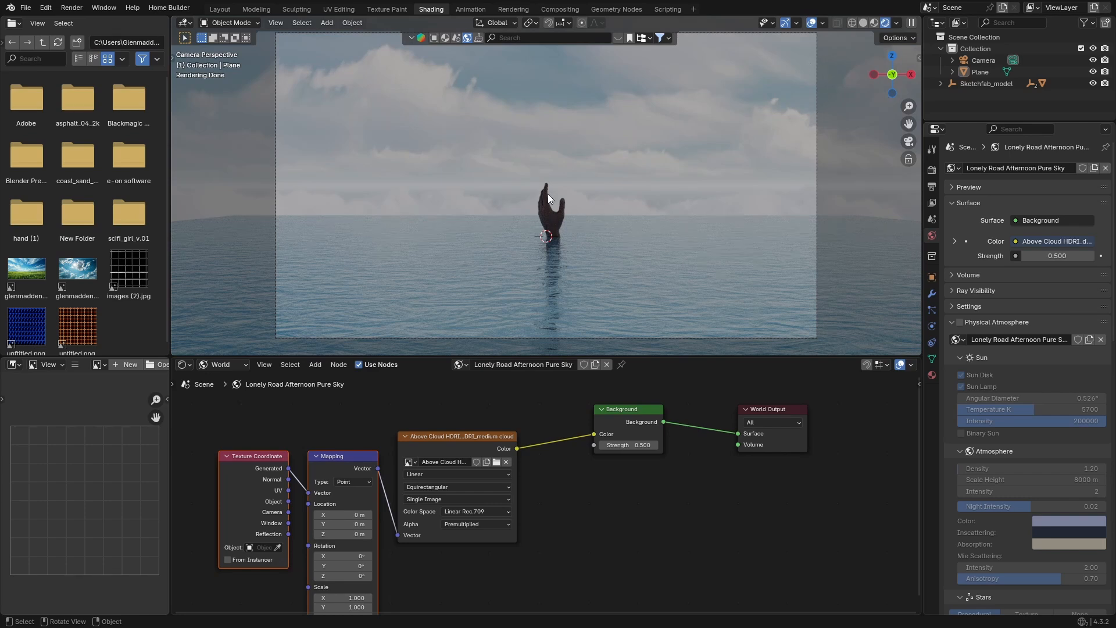
{"action": "left_click", "coordinate": [221, 10]}
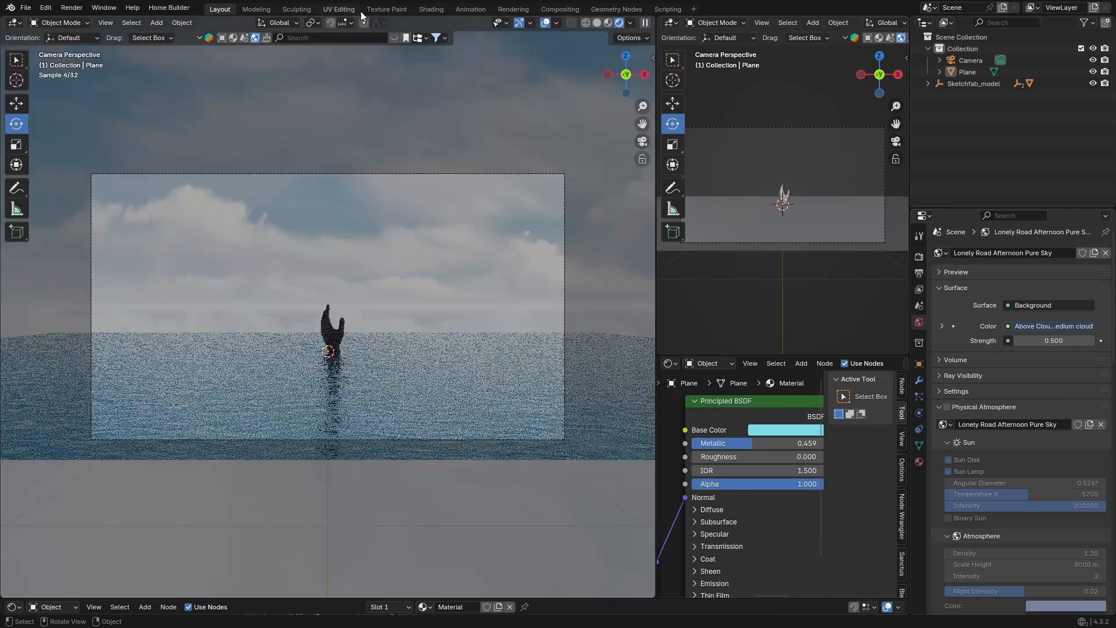
{"action": "left_click", "coordinate": [440, 11]}
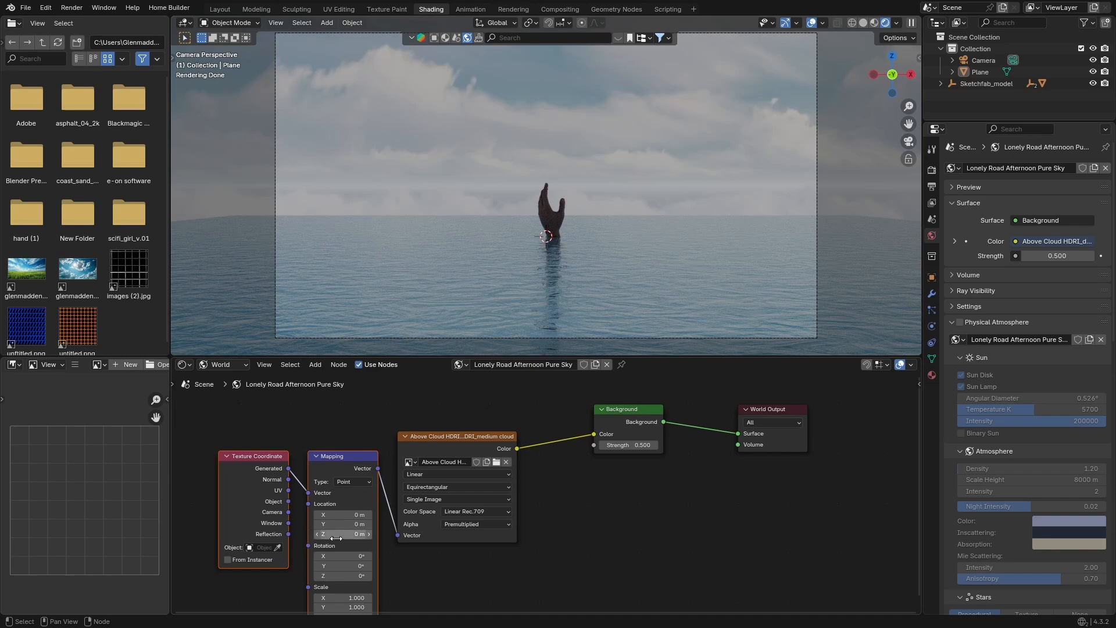
- Set the world Mapping node's X rotation to 5°, then fine-tune it to 3.8° to adjust the sky at the horizon
{"action": "middle_click_drag", "start_coordinate": [349, 505], "coordinate": [374, 446]}
{"action": "left_click", "coordinate": [367, 515]}
{"action": "left_click", "coordinate": [371, 498]}
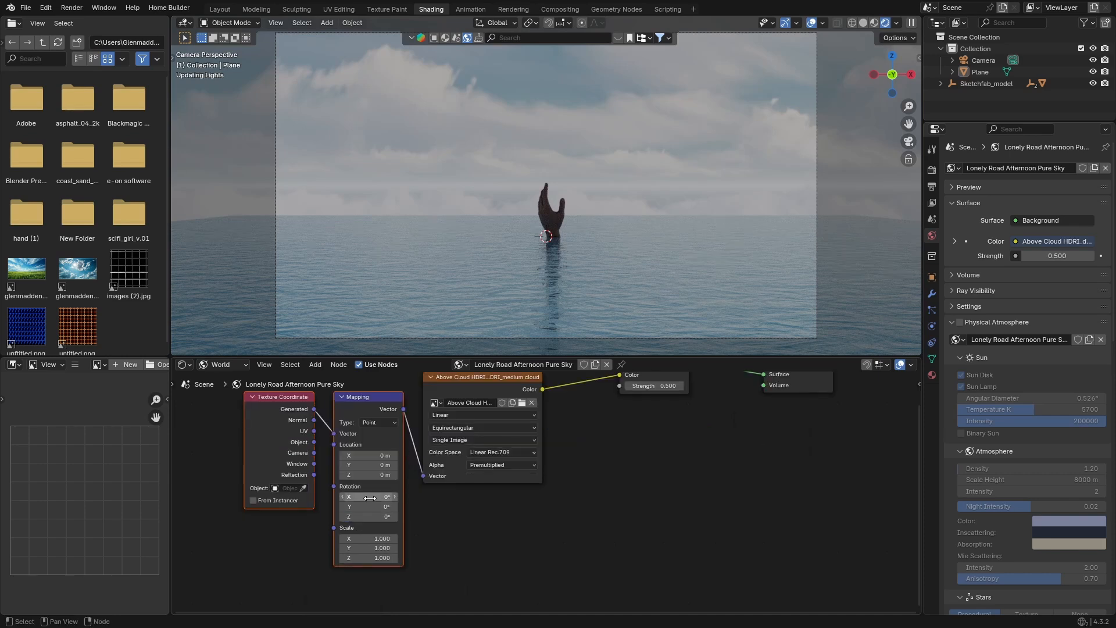
{"action": "key", "text": "BackSpace"}
{"action": "type", "text": "5"}
{"action": "key", "text": "Return"}
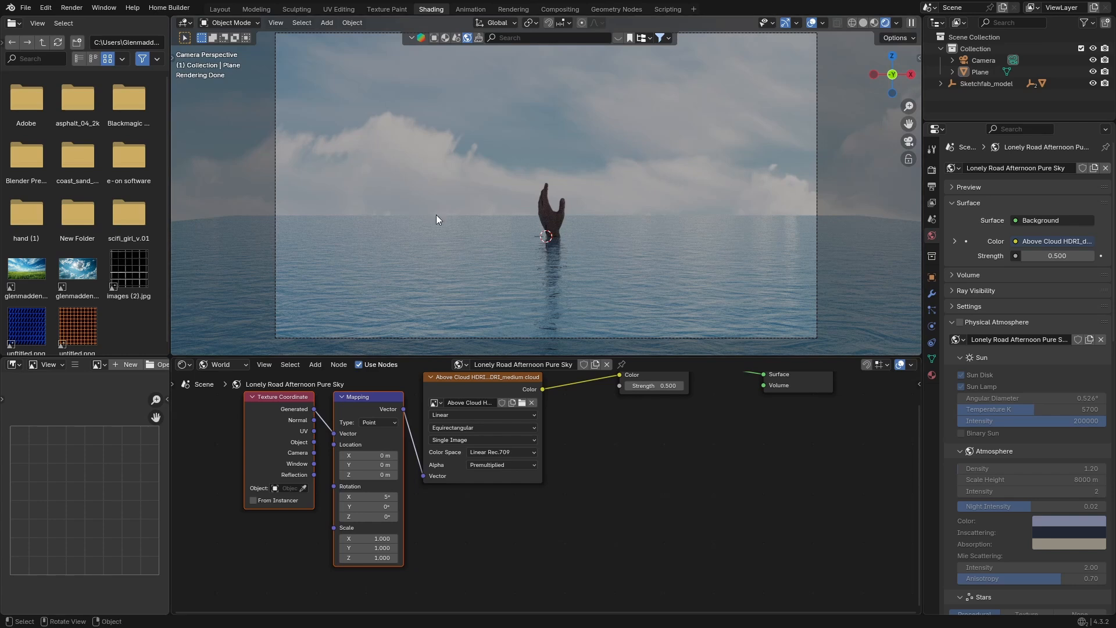
{"action": "left_click", "coordinate": [341, 497]}
{"action": "left_click_drag", "start_coordinate": [341, 497], "coordinate": [334, 498]}
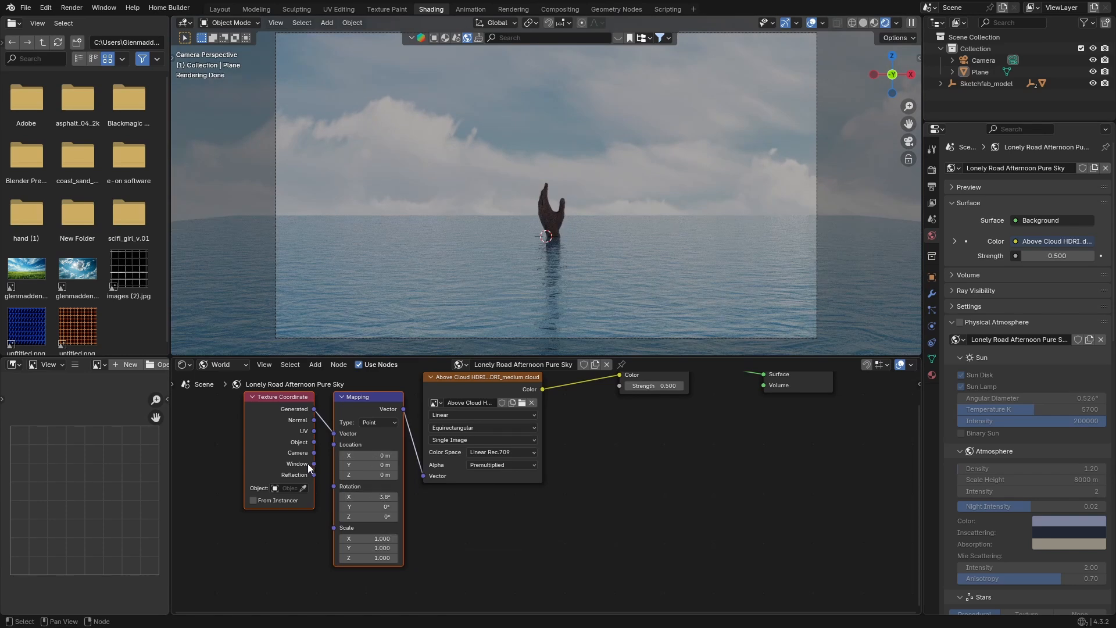
- Set the world Mapping node's Z rotation to 50° to turn the clouds behind the hand
{"action": "left_click", "coordinate": [373, 517]}
{"action": "type", "text": "50"}
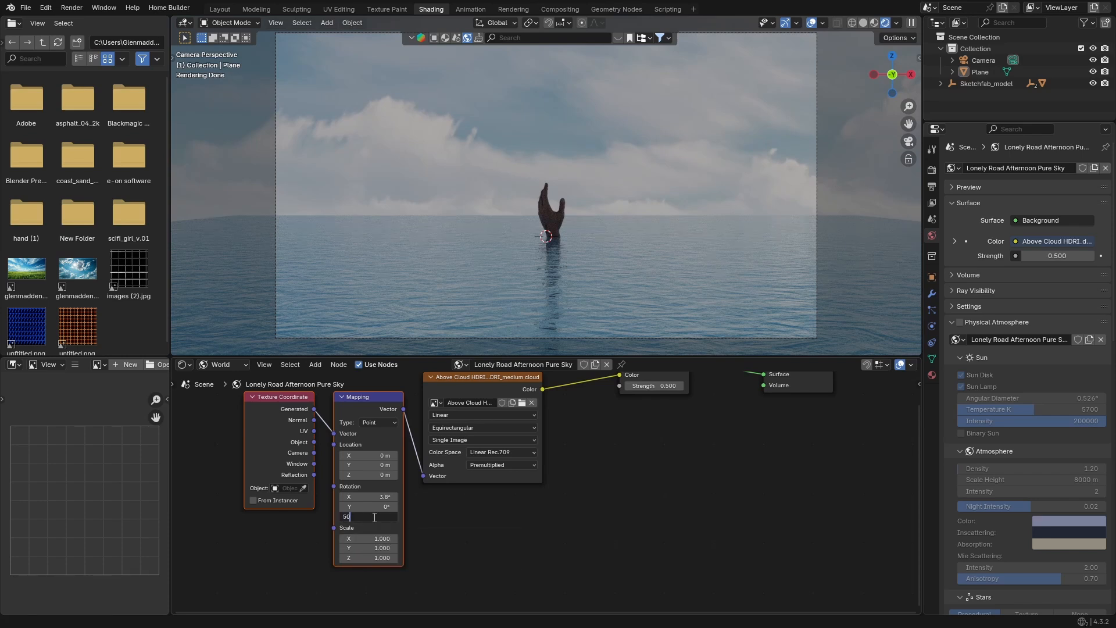
{"action": "key", "text": "Return"}
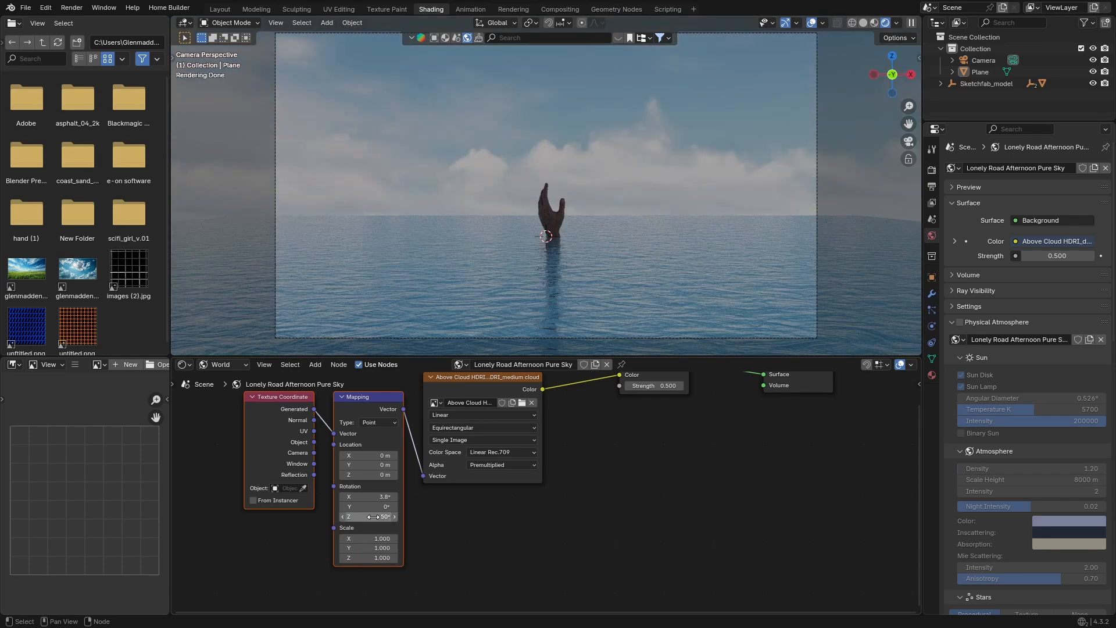
- Check the rotated sky around the hand in the Layout workspace and add a Sun light to the scene
{"action": "left_click", "coordinate": [220, 8]}
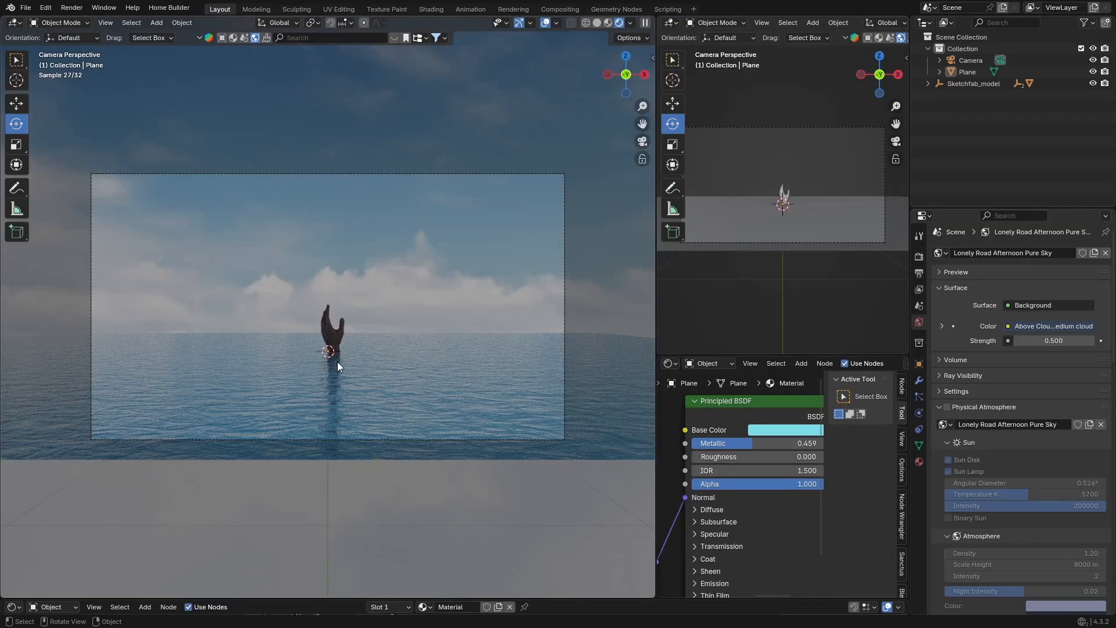
{"action": "scroll", "coordinate": [329, 386], "scroll_direction": "up", "scroll_amount": 3}
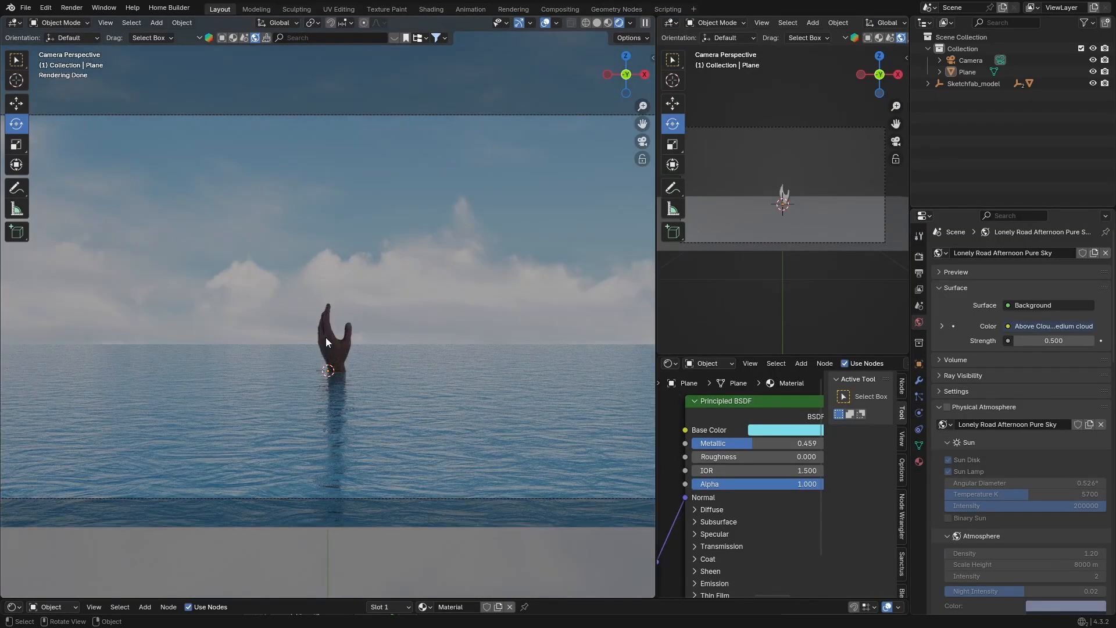
{"action": "scroll", "coordinate": [470, 162], "scroll_direction": "down", "scroll_amount": 3}
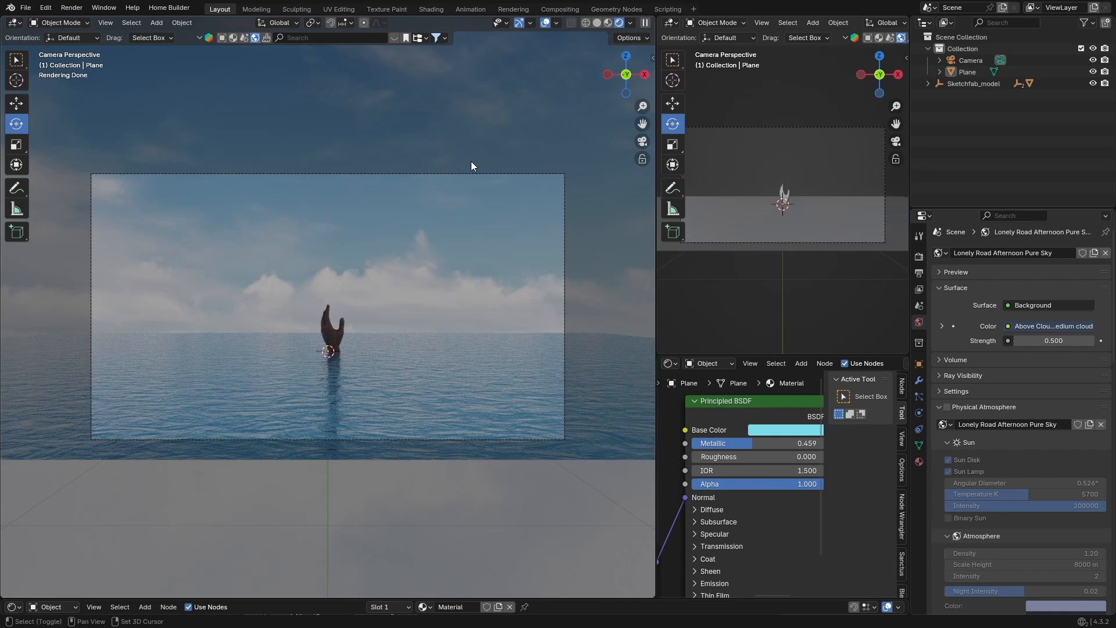
{"action": "key", "text": "shift+a"}
{"action": "mouse_move", "coordinate": [431, 320]}
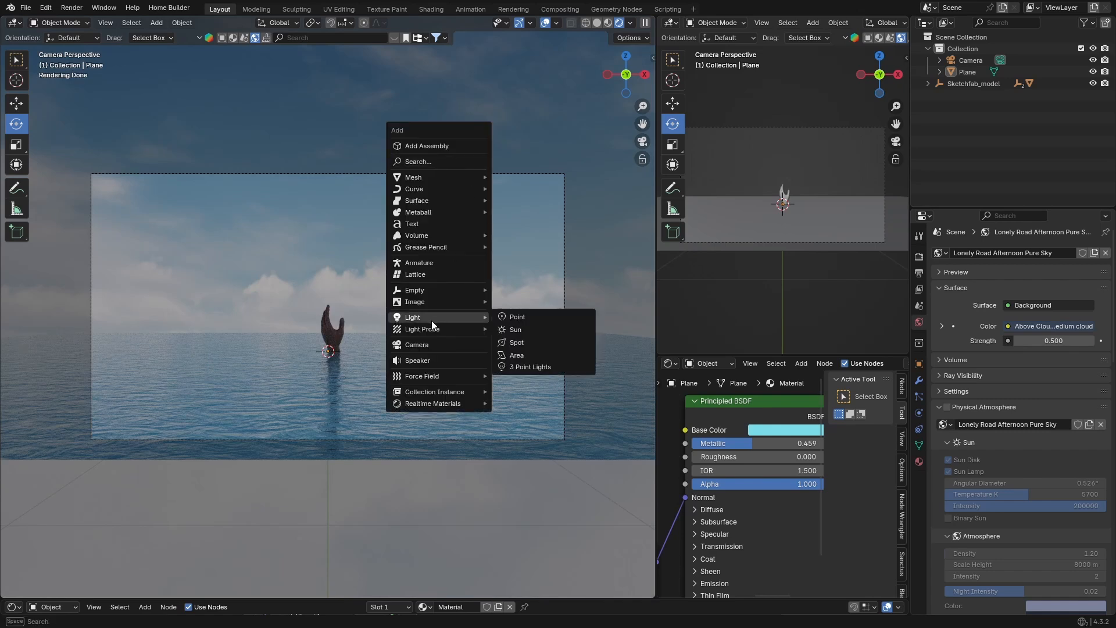
{"action": "left_click", "coordinate": [522, 332]}
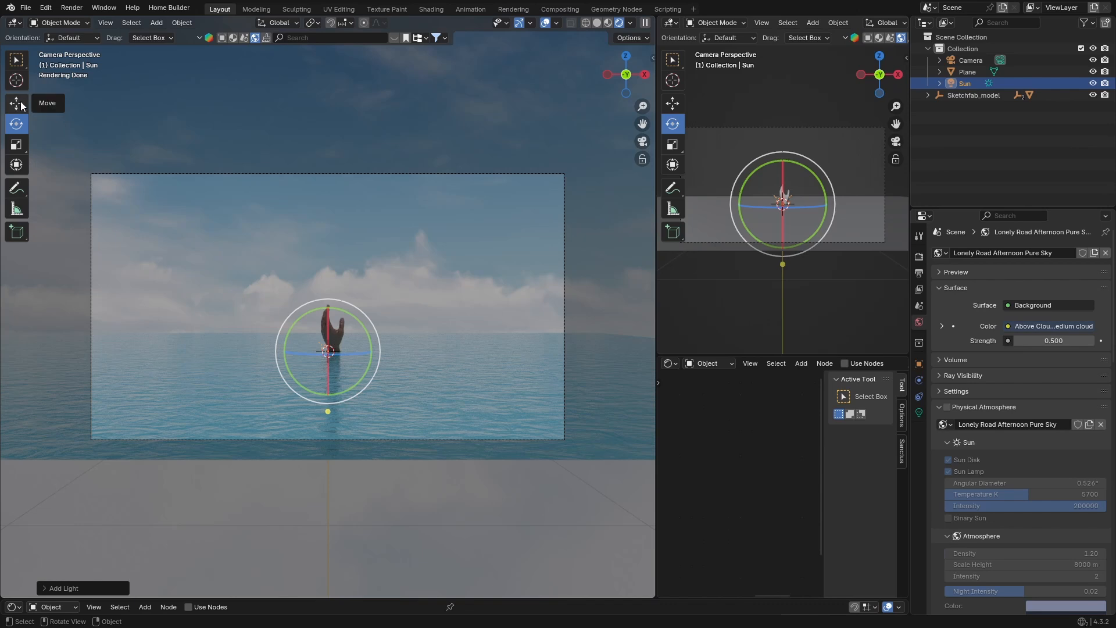
- Move the Sun light up and to the right of the hand, above the camera frame, and rotate it to point at the hand
{"action": "key", "text": "g"}
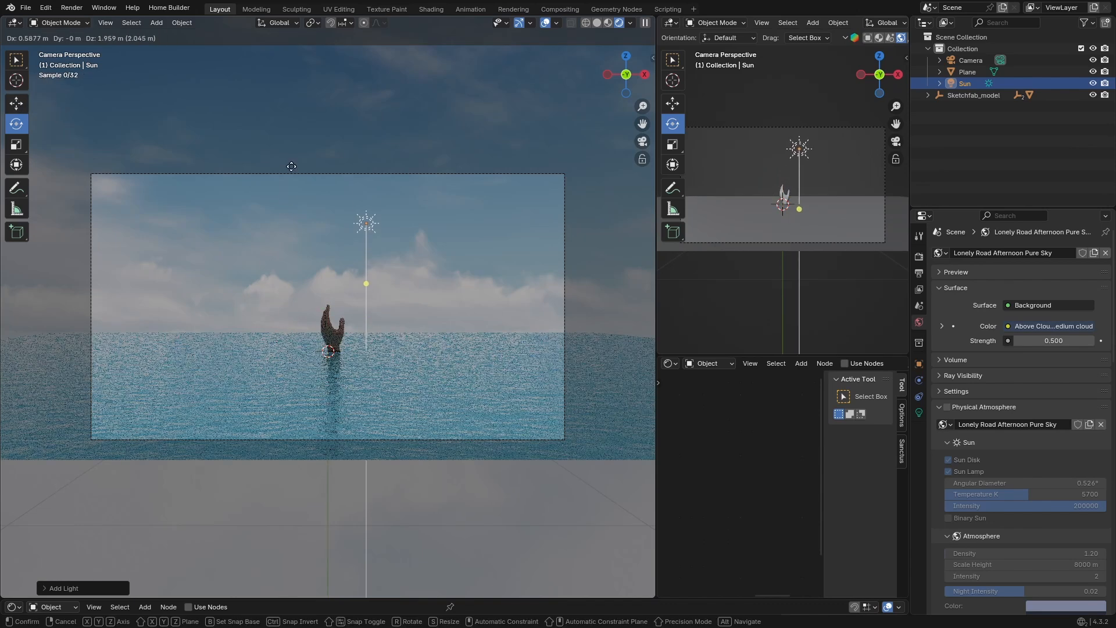
{"action": "left_click", "coordinate": [400, 32]}
{"action": "key", "text": "r"}
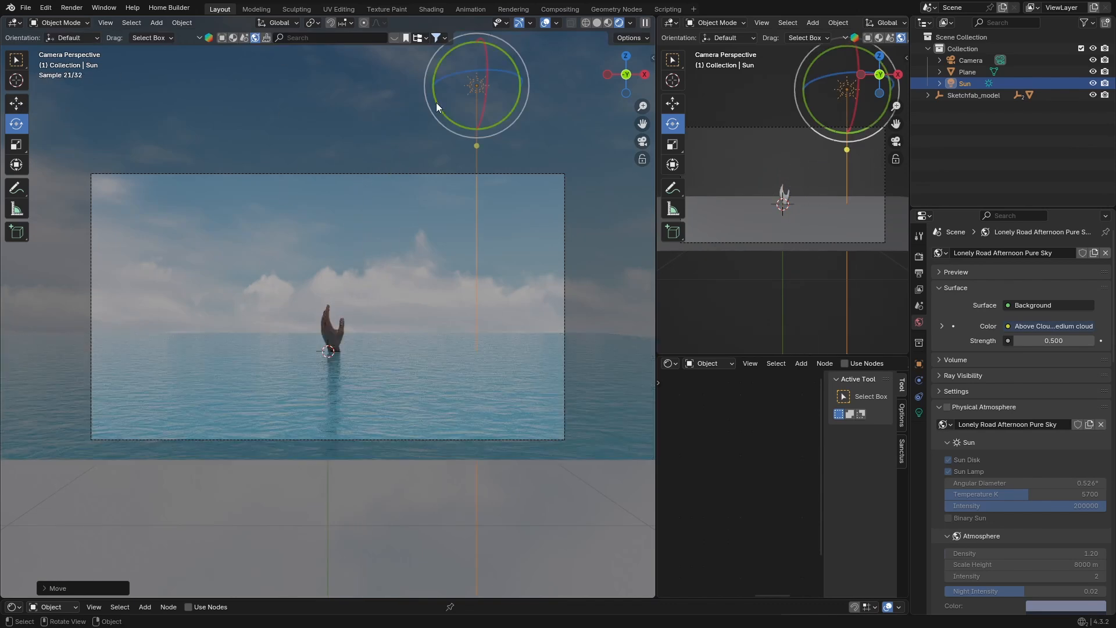
{"action": "left_click", "coordinate": [340, 338]}
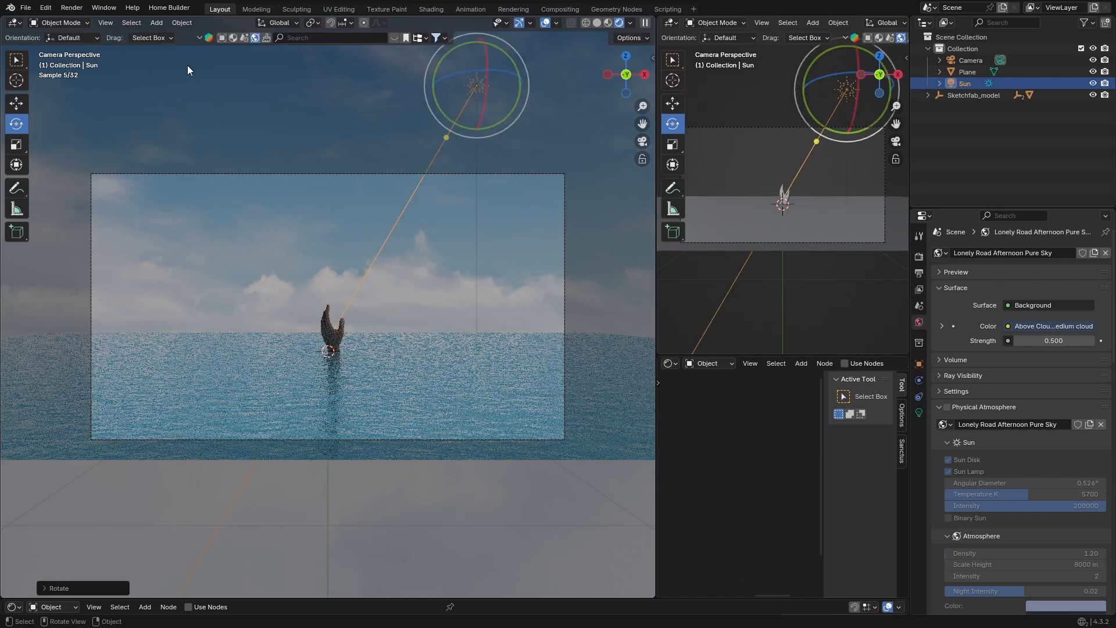
{"action": "scroll", "coordinate": [340, 338], "scroll_direction": "up", "scroll_amount": 3}
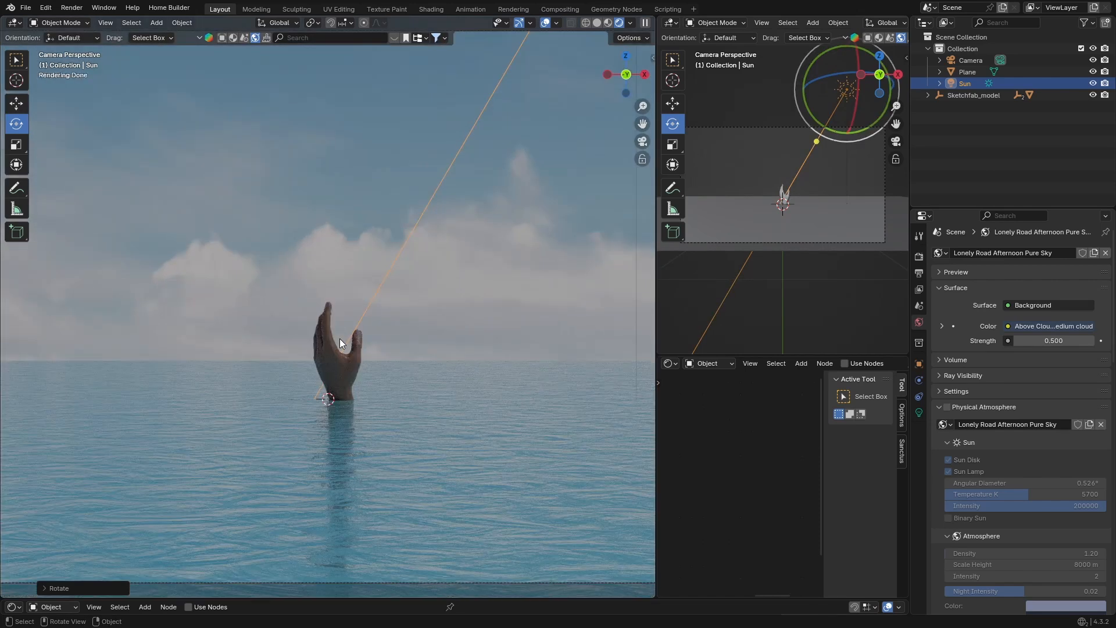
{"action": "scroll", "coordinate": [340, 338], "scroll_direction": "down", "scroll_amount": 2}
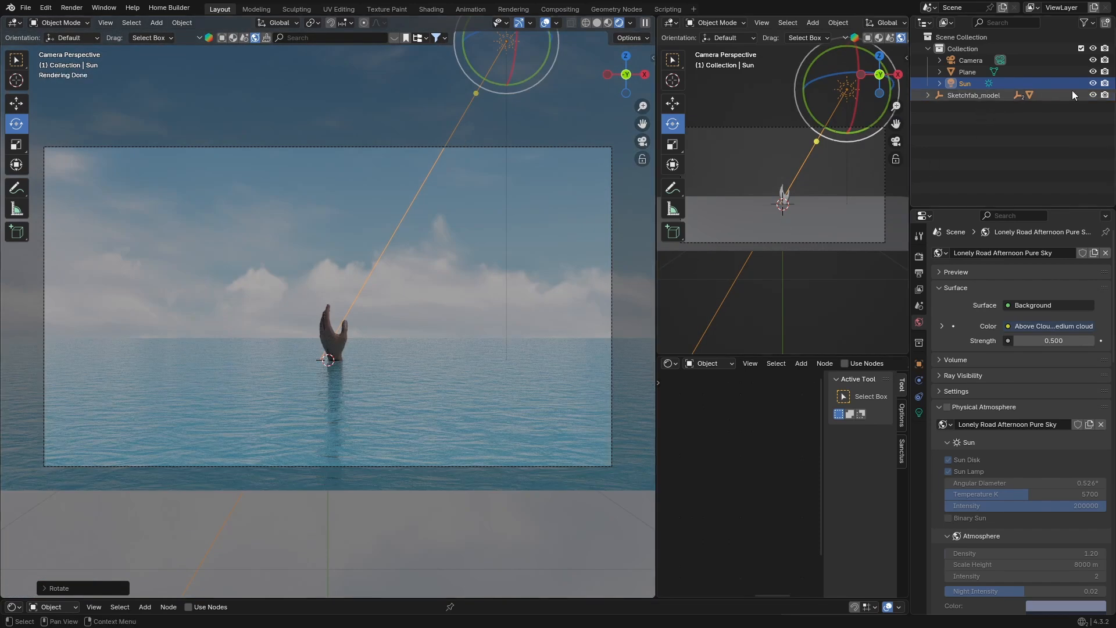
- Toggle the Sun light's viewport visibility off and on to compare its effect on the hand and water
{"action": "left_click", "coordinate": [1093, 83]}
{"action": "left_click", "coordinate": [1092, 83]}
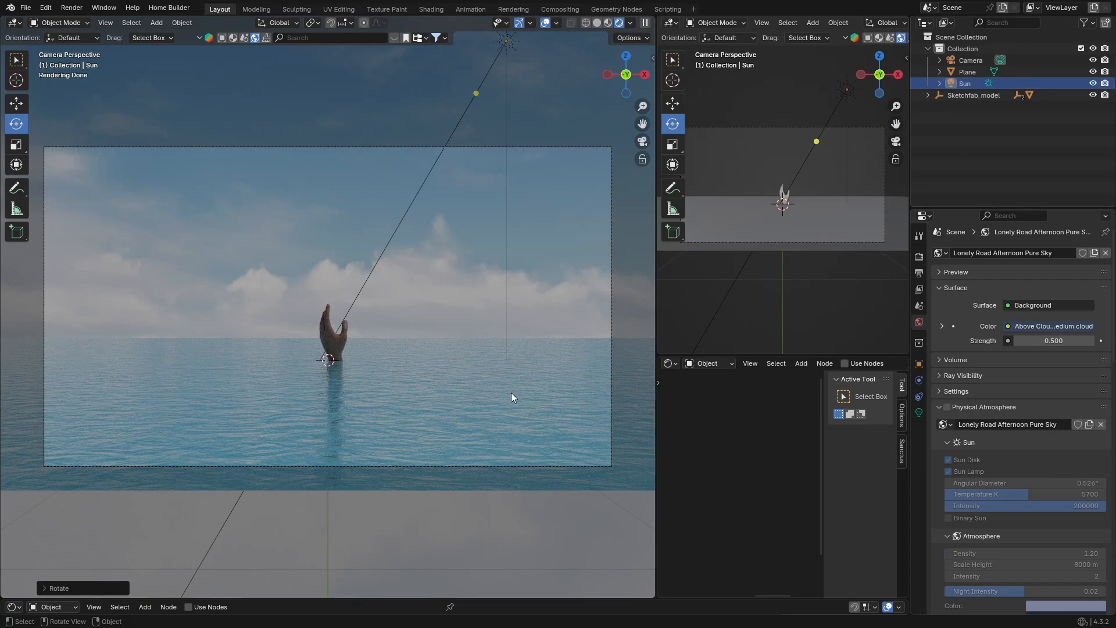
{"action": "scroll", "coordinate": [307, 380], "scroll_direction": "down", "scroll_amount": 2}
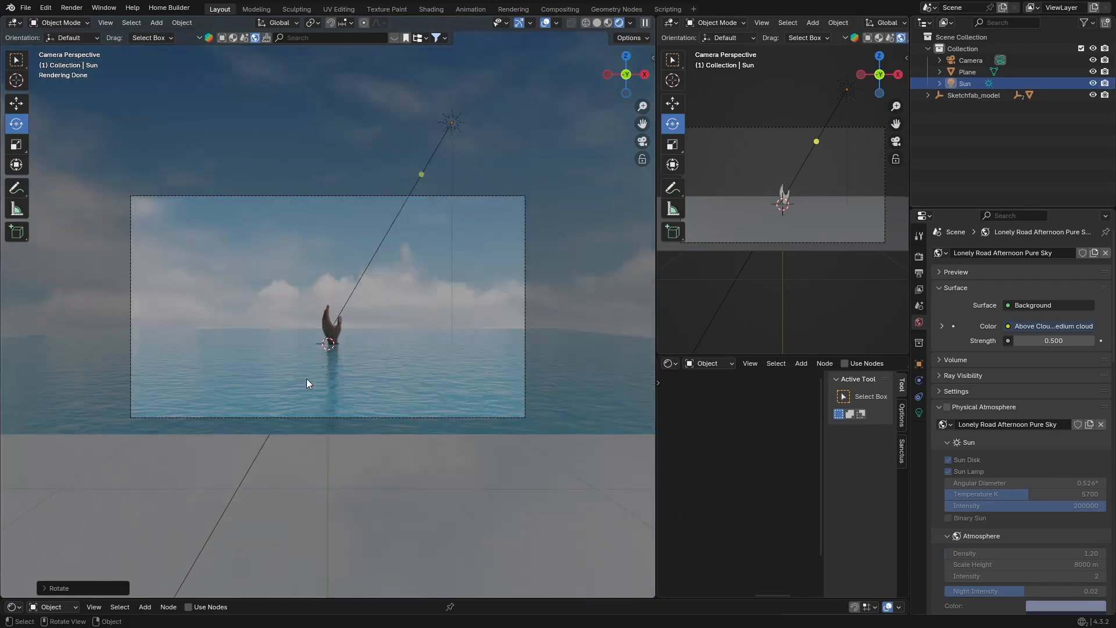
- Render the current frame through the camera to check the hand, water and sky, and close the render window
{"action": "scroll", "coordinate": [307, 380], "scroll_direction": "up", "scroll_amount": 1}
{"action": "key", "text": "F12"}
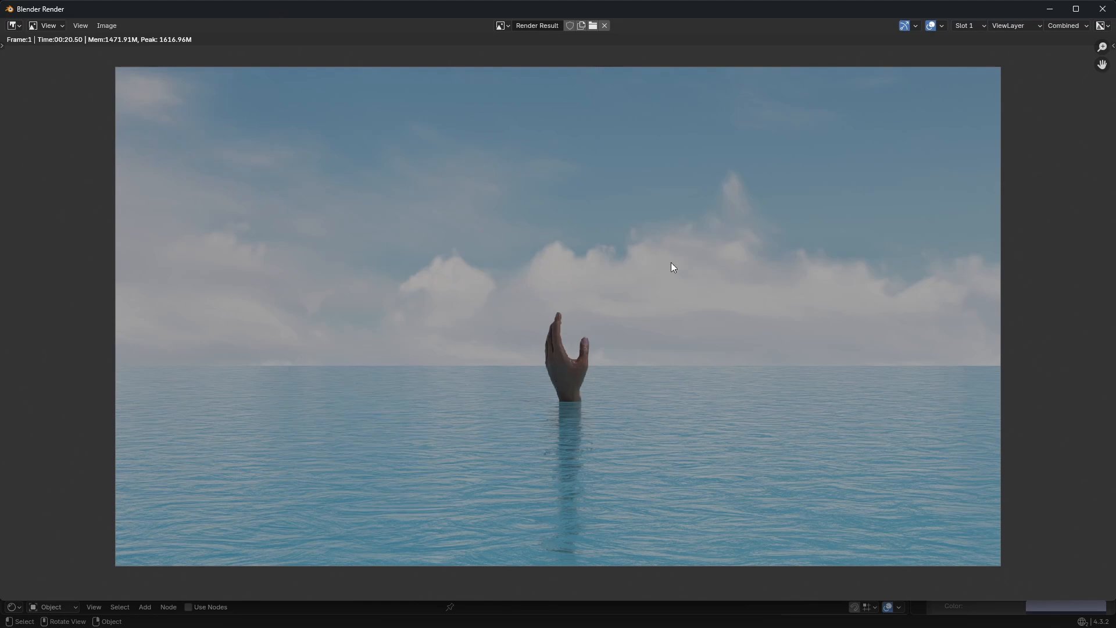
{"action": "left_click", "coordinate": [1103, 9]}
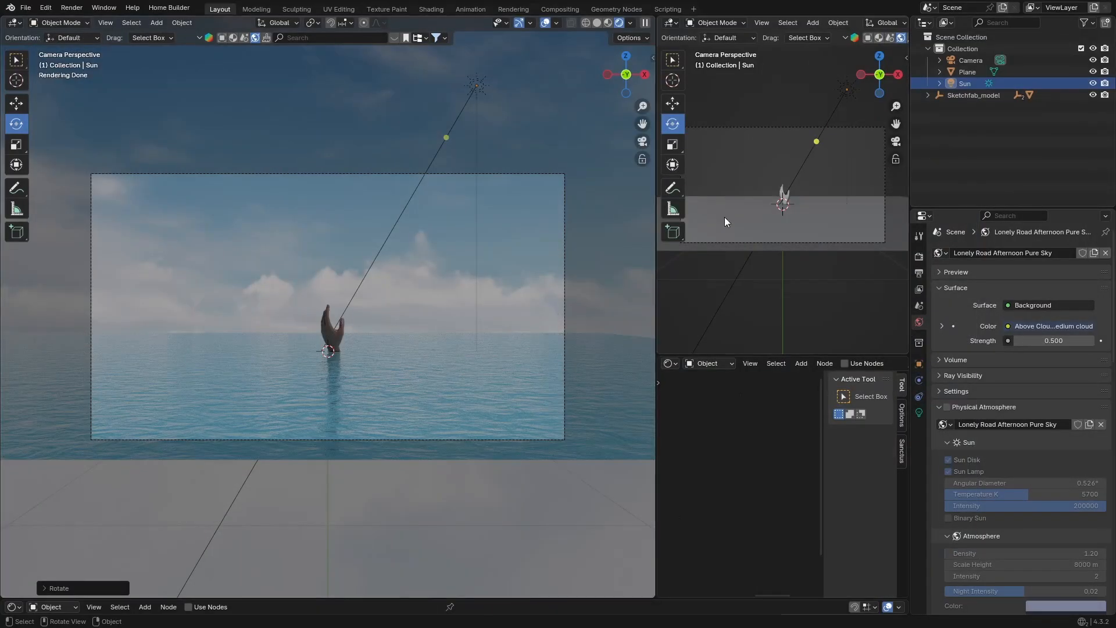
- Enable Depth of Field on the camera and pick the hand mesh, defaultMaterial, as its focus object
{"action": "left_click", "coordinate": [967, 62]}
{"action": "key", "text": "Home"}
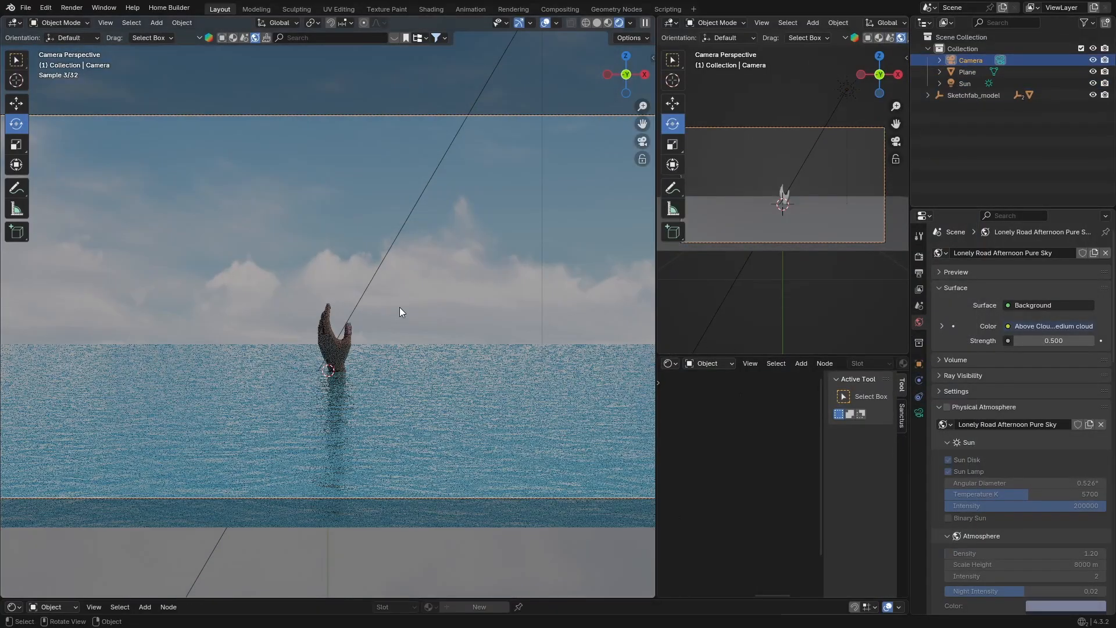
{"action": "left_click", "coordinate": [919, 412]}
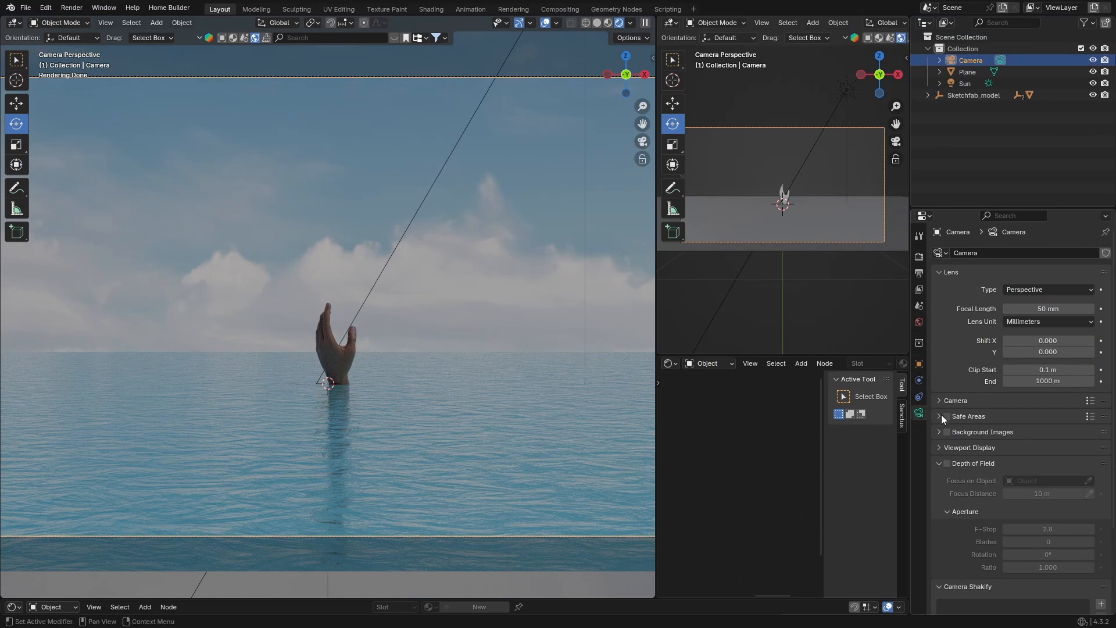
{"action": "left_click", "coordinate": [947, 462]}
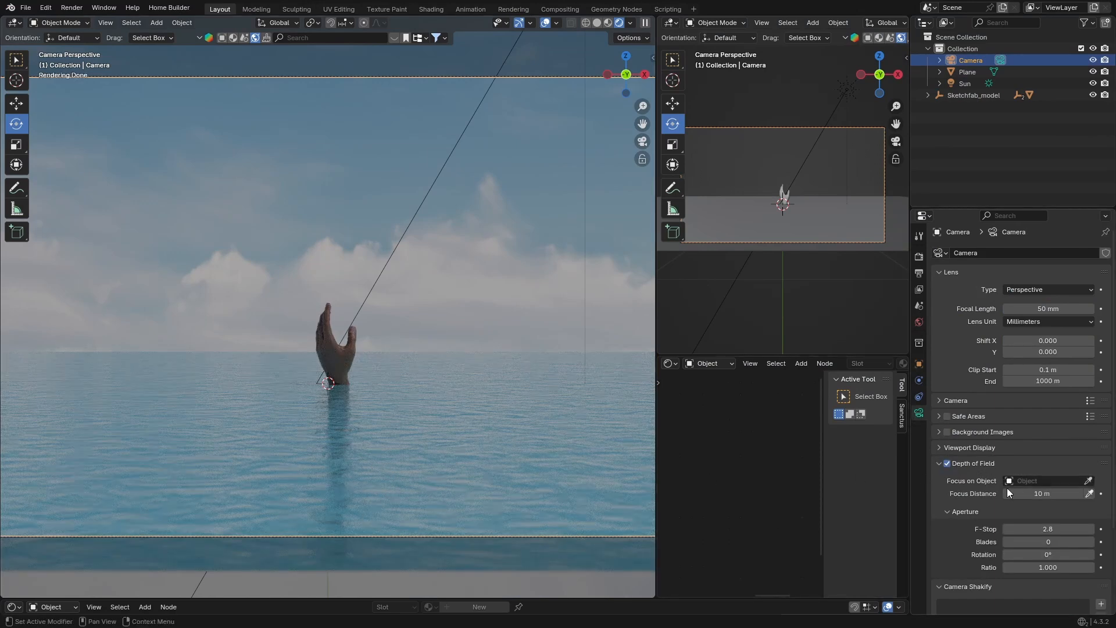
{"action": "left_click", "coordinate": [1088, 482]}
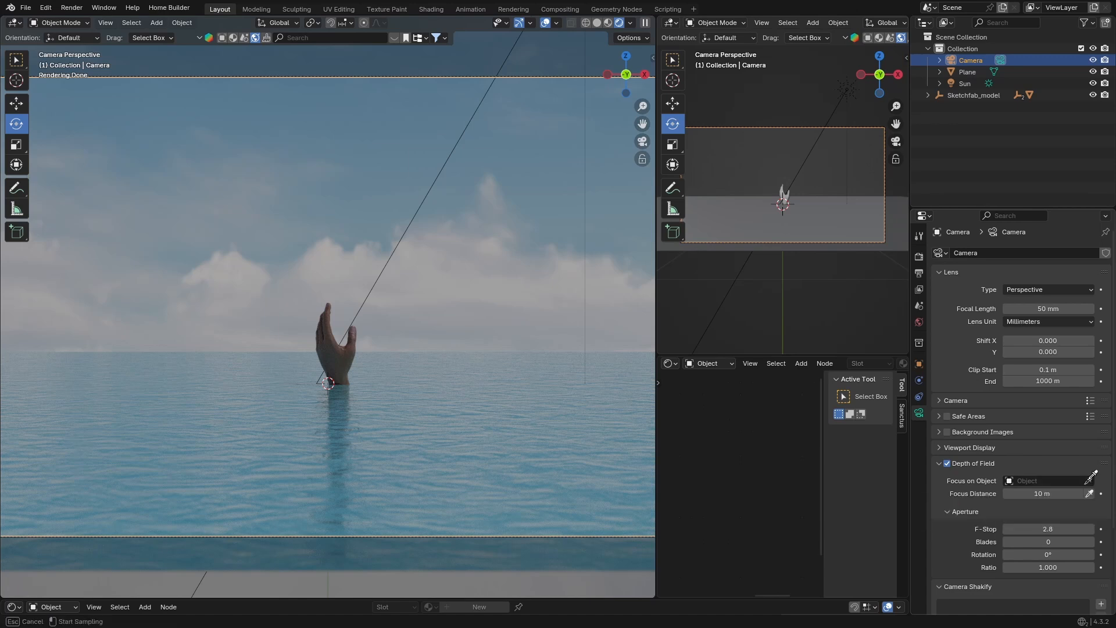
{"action": "left_click", "coordinate": [334, 347]}
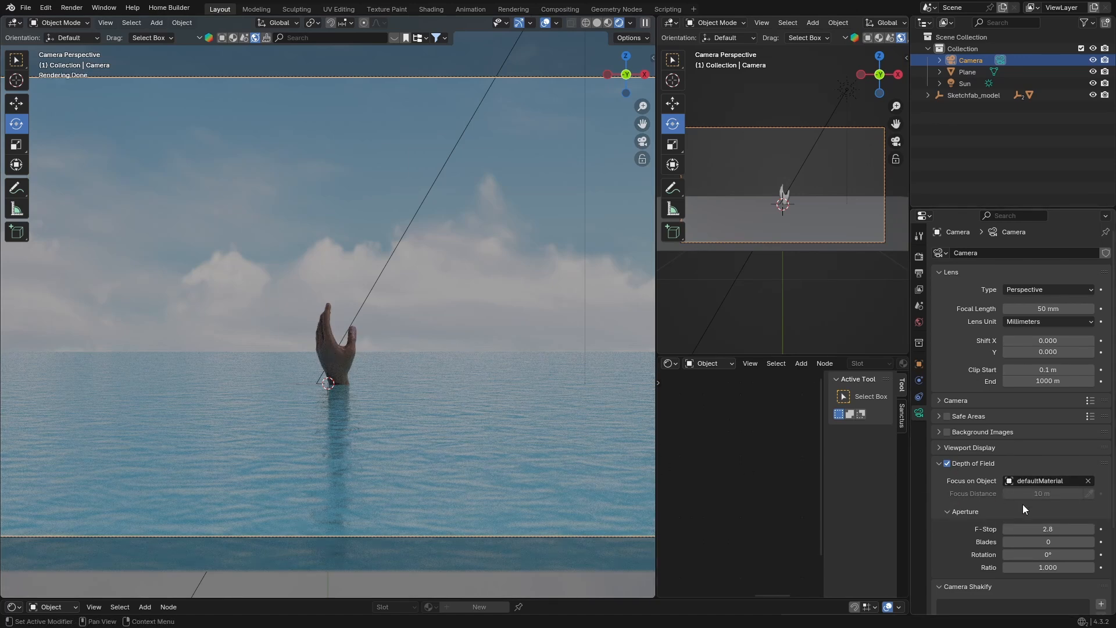
- Set the camera's depth of field F-Stop to 1.0 and check the blur around the hand
{"action": "left_click", "coordinate": [1043, 529]}
{"action": "type", "text": "1"}
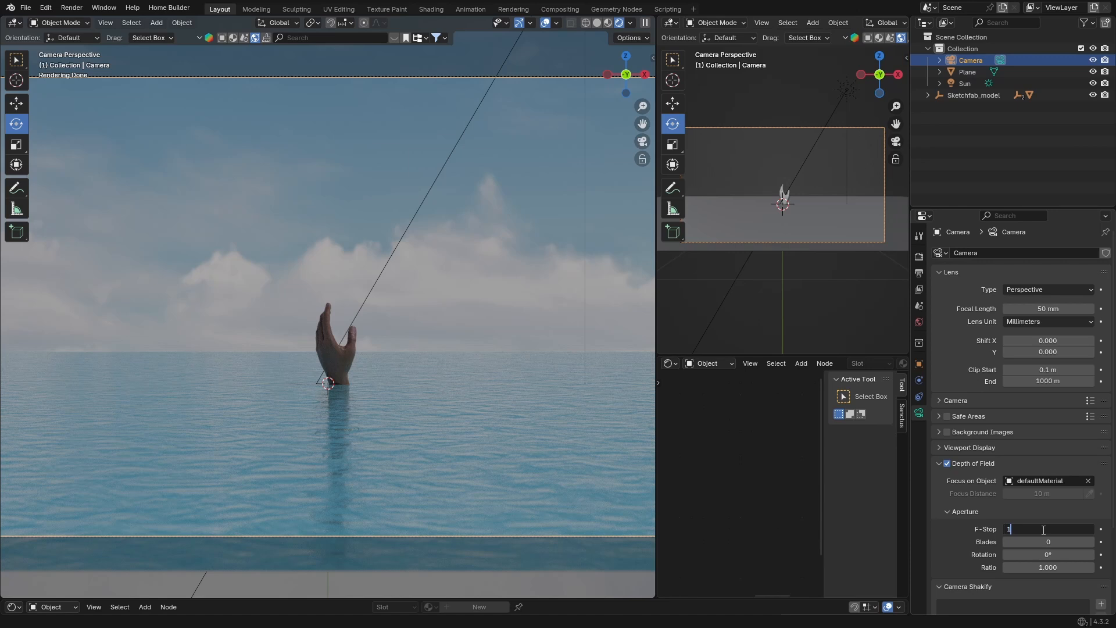
{"action": "key", "text": "Return"}
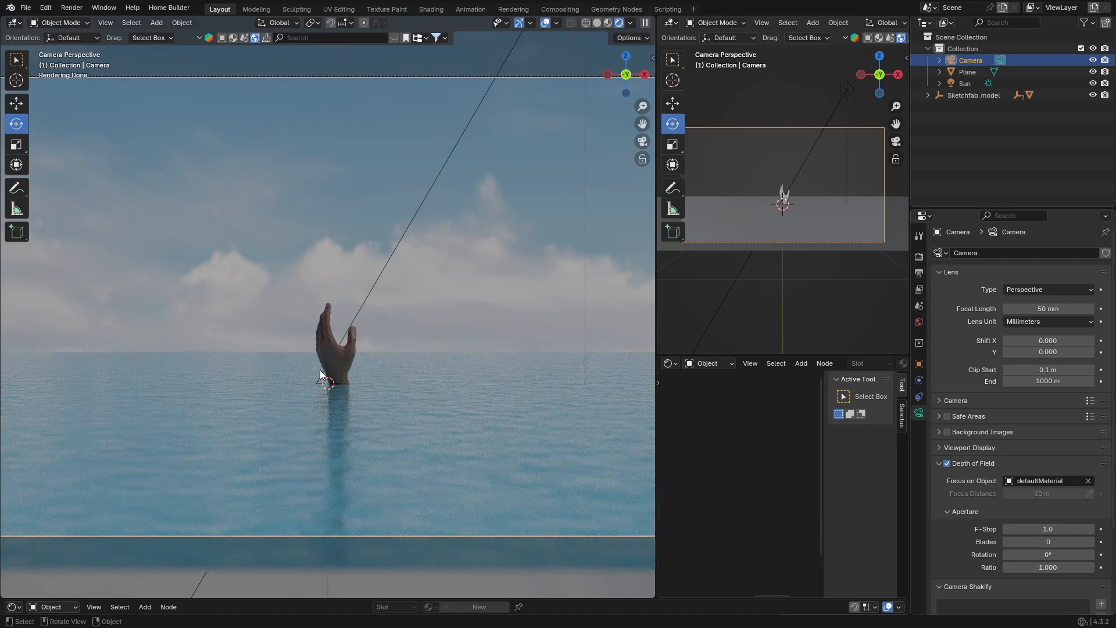
{"action": "scroll", "coordinate": [319, 370], "scroll_direction": "down", "scroll_amount": 2}
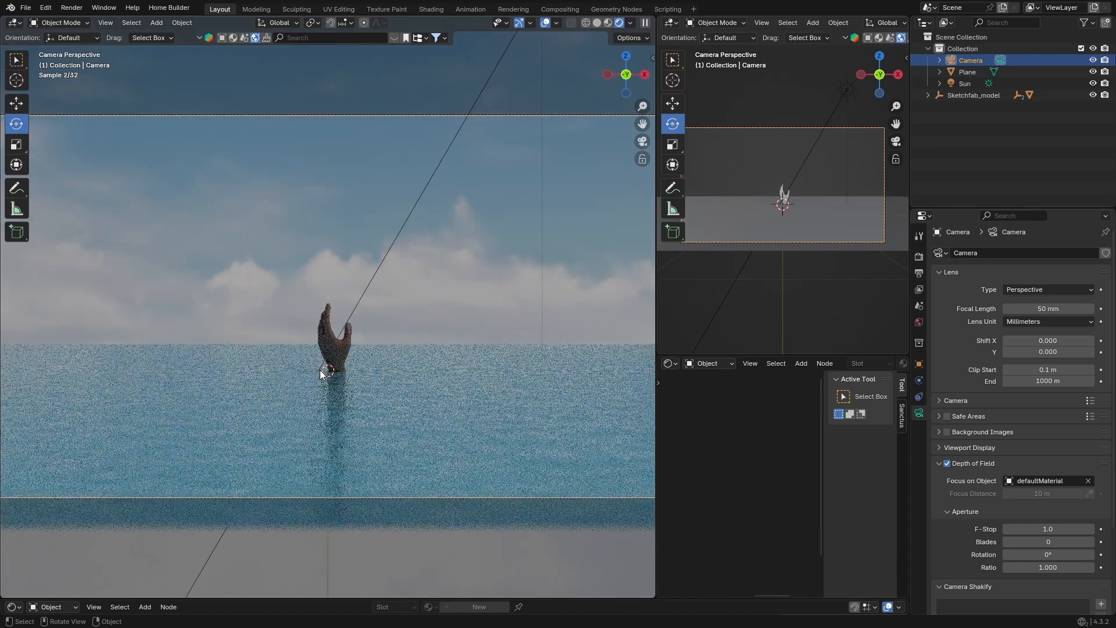